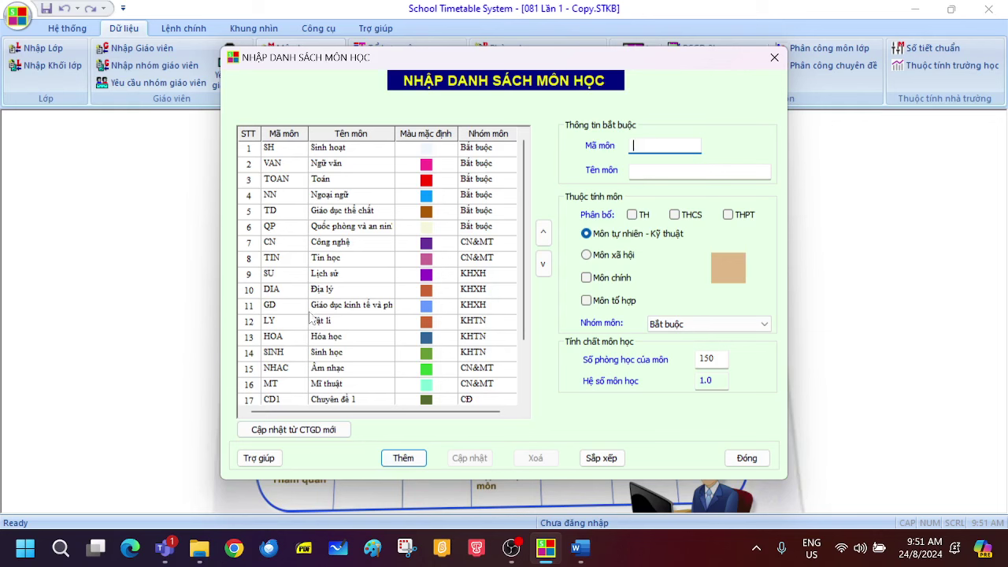
# - Enter CDV as the code of a new subject in the subject list
pyautogui.scroll(-2, 313, 318)
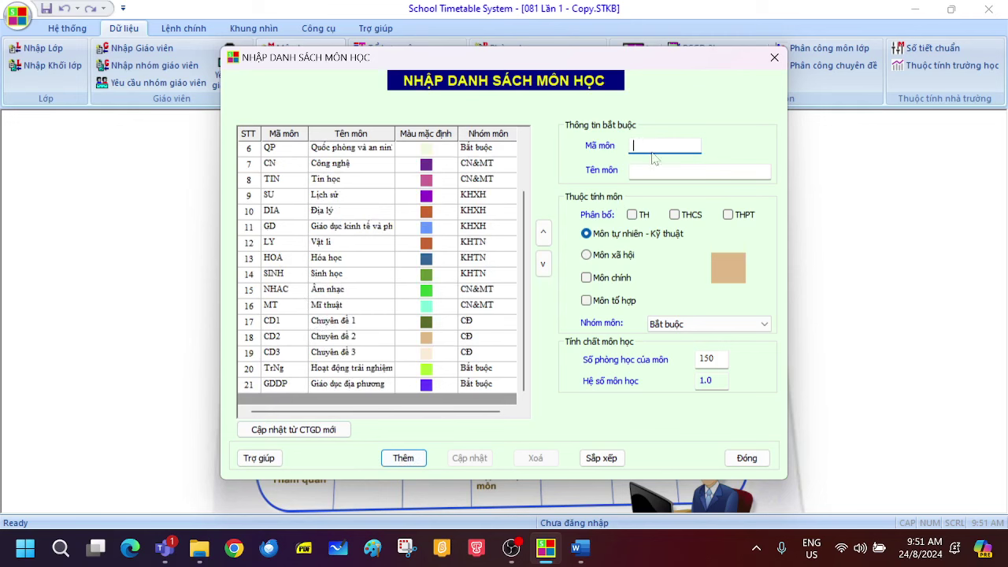
pyautogui.write('CD ')
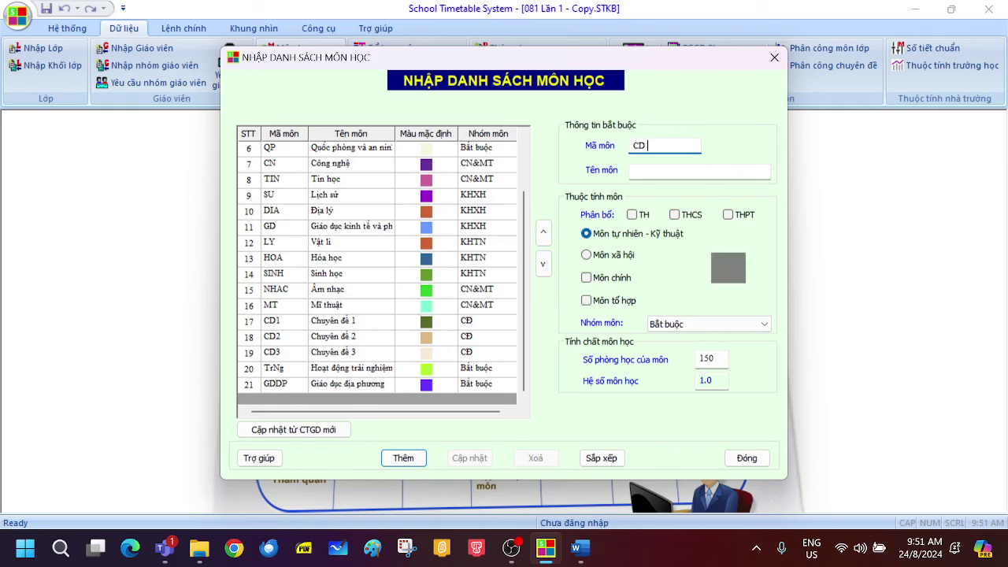
pyautogui.write('Va')
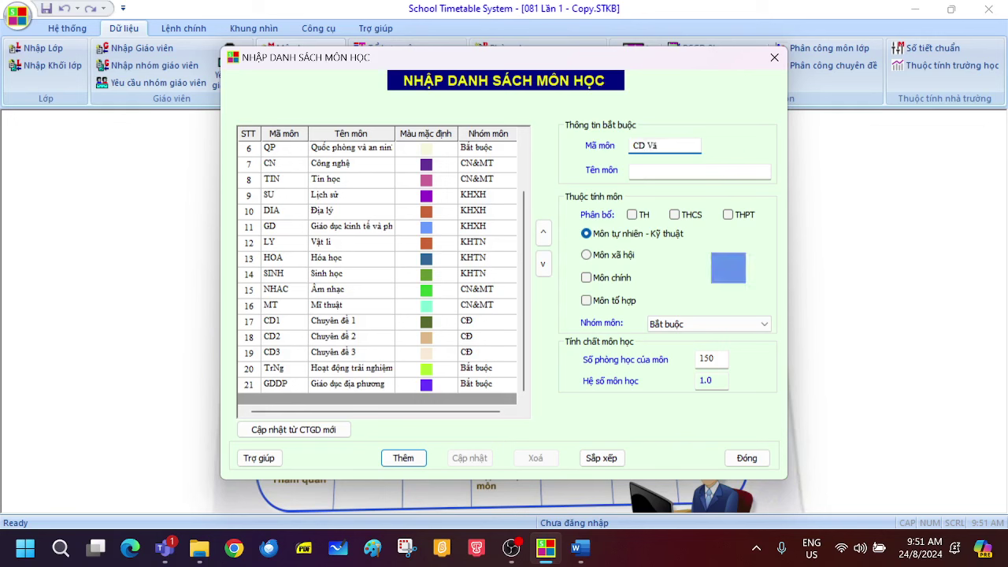
pyautogui.press('BackSpace')
pyautogui.press('BackSpace')
pyautogui.press('BackSpace')
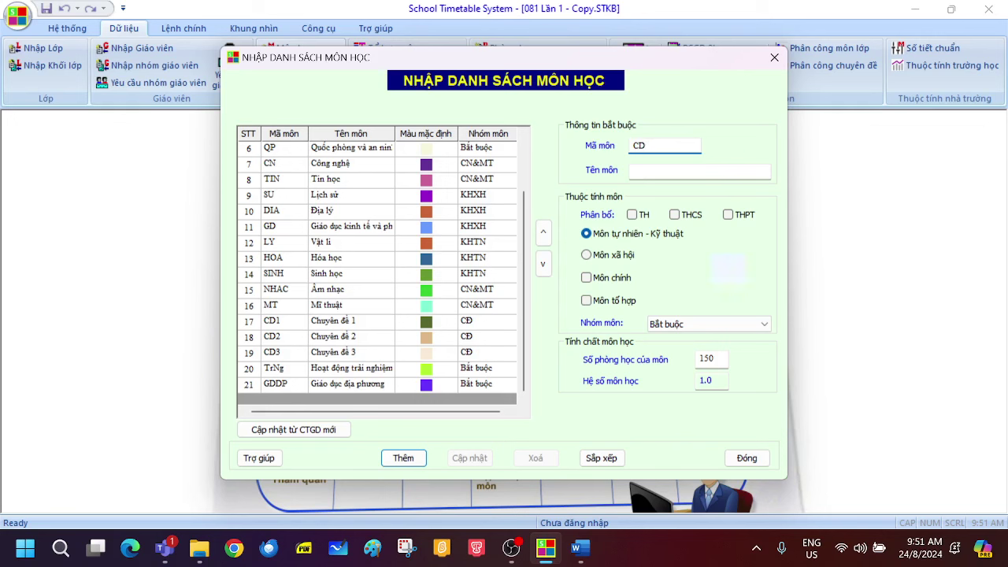
pyautogui.write('V')
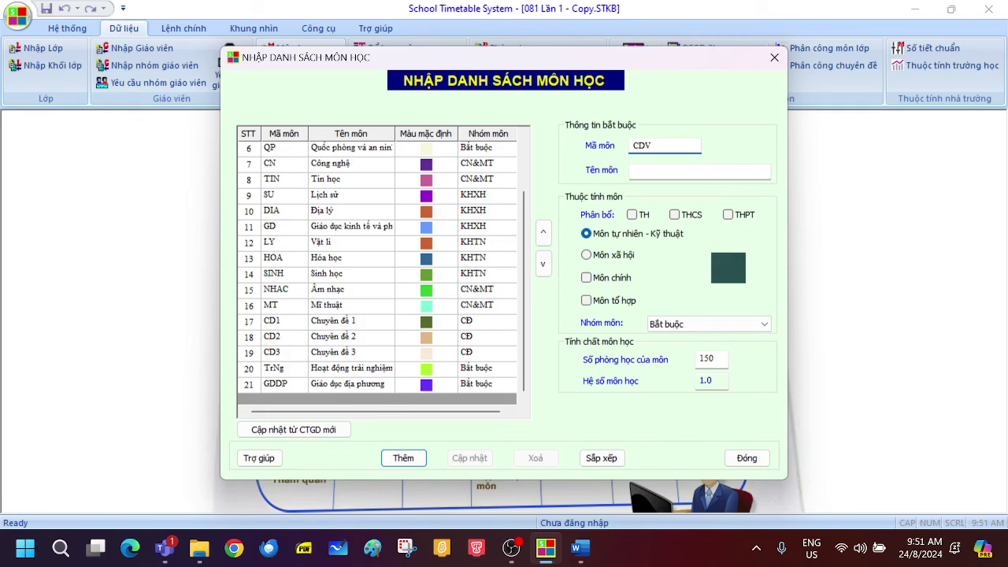
# - Name the new subject "Chuyên đề Văn"
pyautogui.click(708, 170)
pyautogui.write('Chuyên mo')
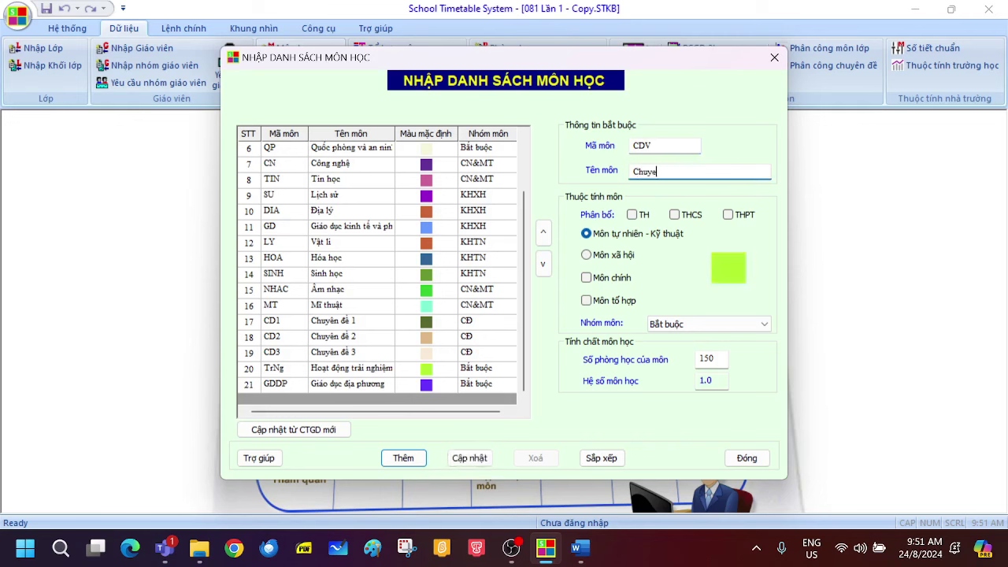
pyautogui.press('BackSpace')
pyautogui.press('BackSpace')
pyautogui.write('đề')
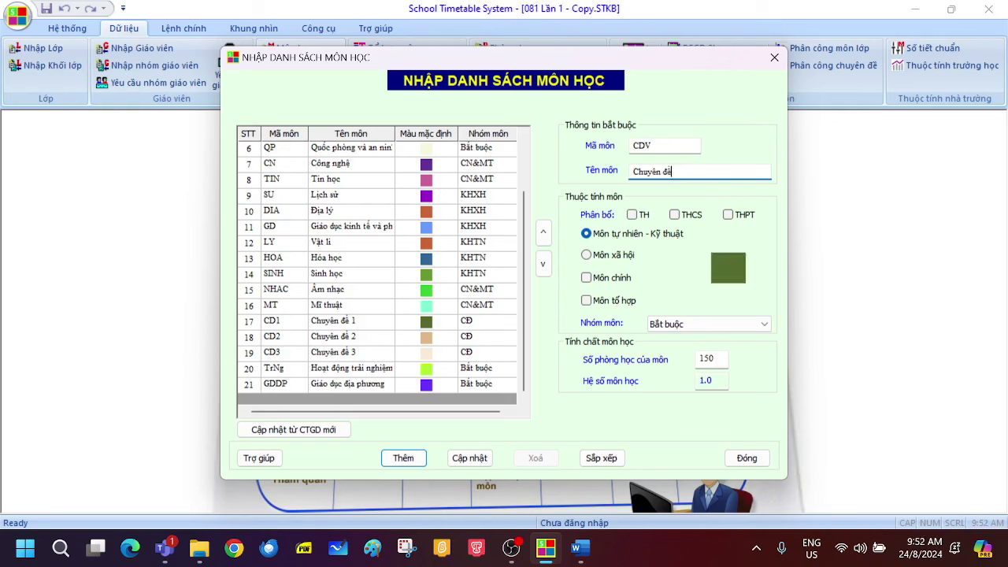
pyautogui.write(' Văn')
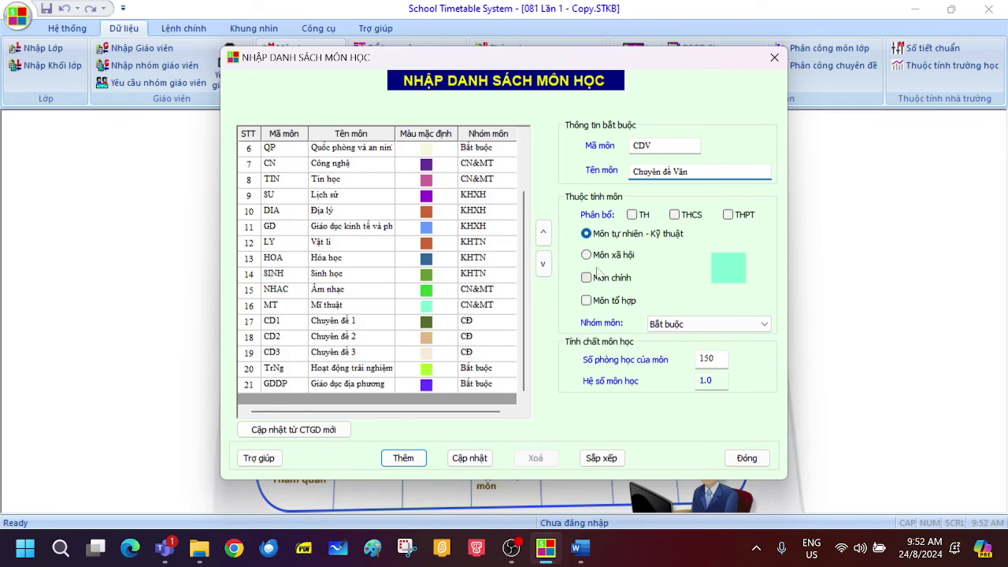
# - Classify the new subject as Môn xã hội, add it to the list, and close the subject entry form
pyautogui.click(587, 255)
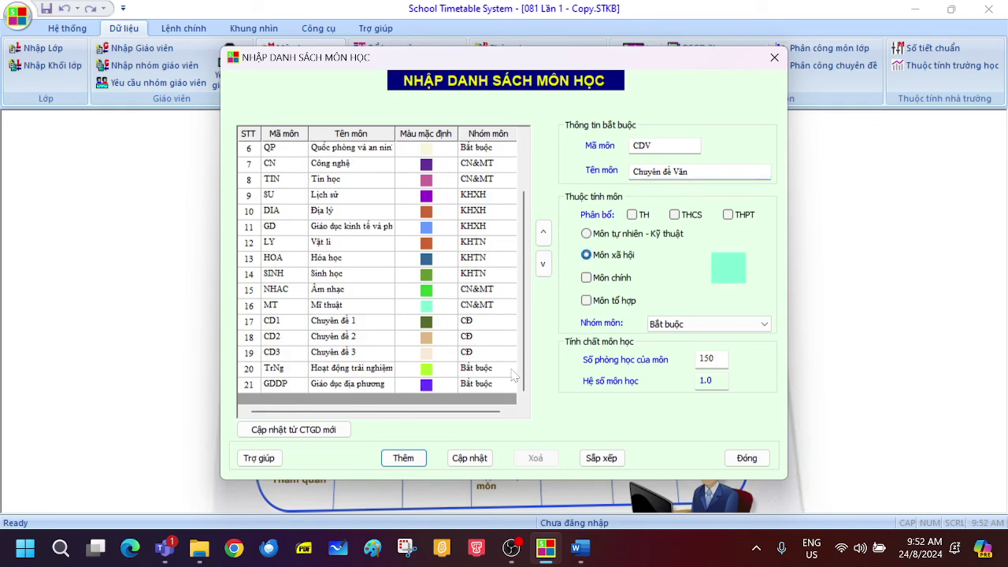
pyautogui.click(402, 460)
pyautogui.scroll(-1, 397, 353)
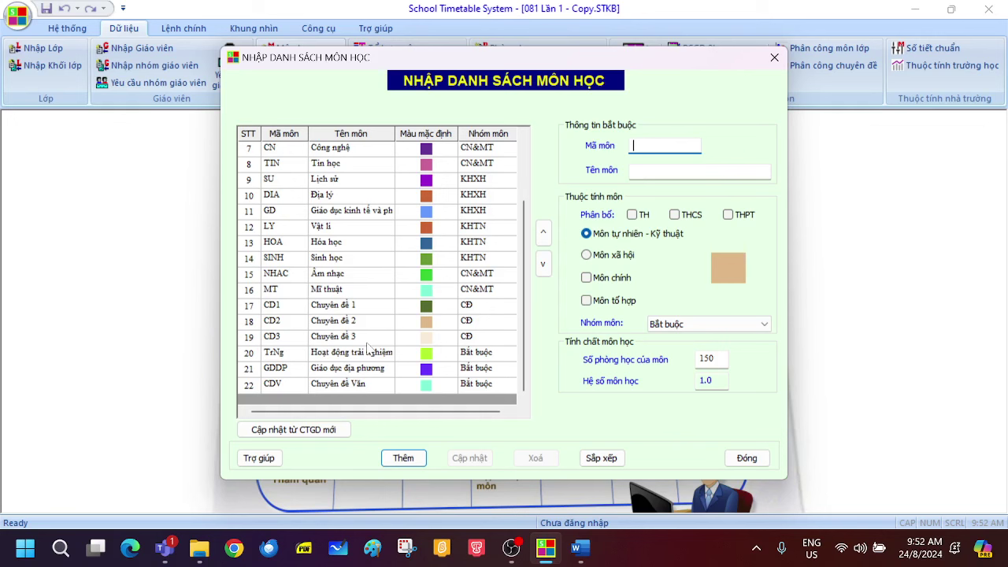
pyautogui.click(747, 458)
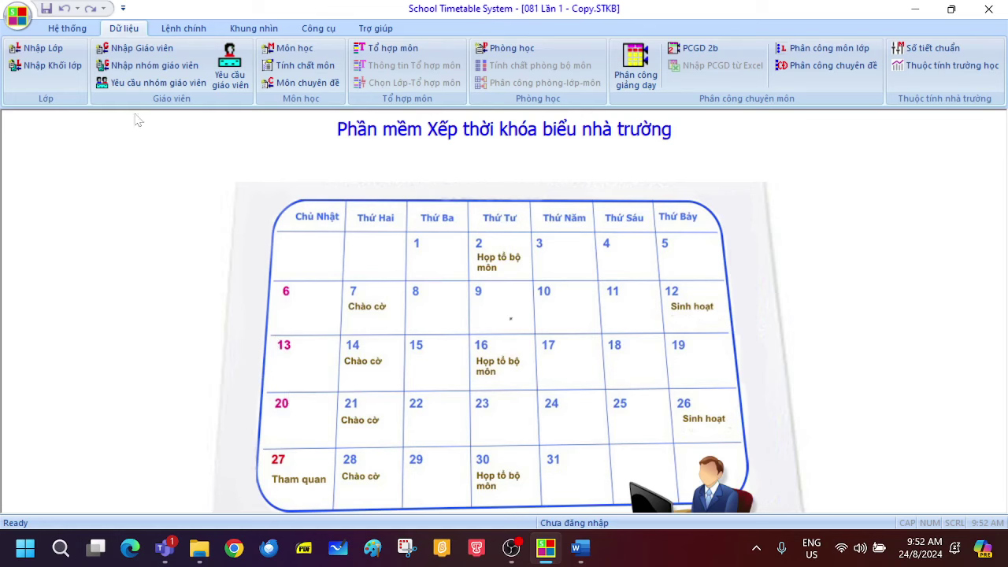
# - Review the members and taught subjects of the Vật lí teacher group, then close the teacher group form
pyautogui.click(151, 69)
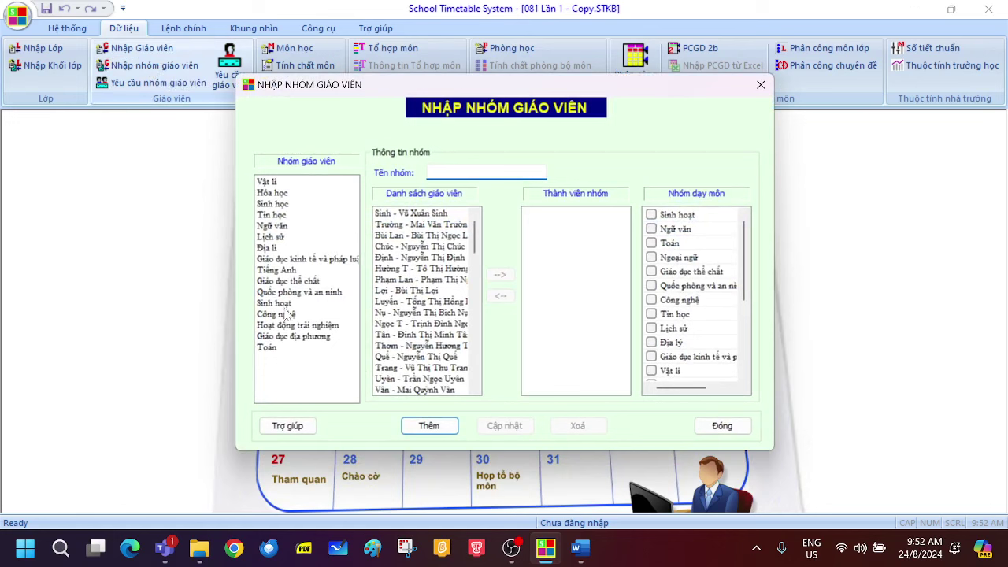
pyautogui.click(265, 184)
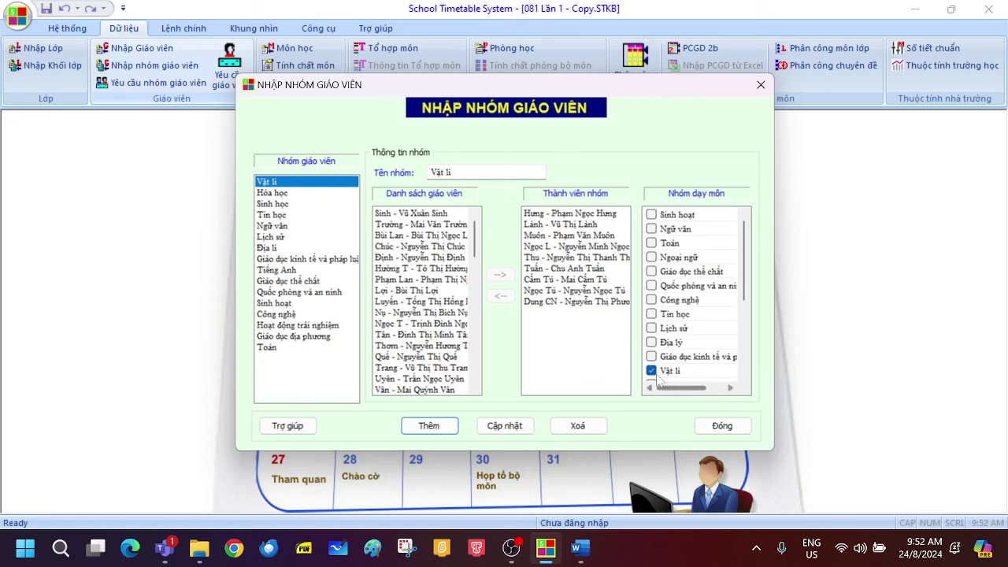
pyautogui.click(652, 216)
pyautogui.click(717, 431)
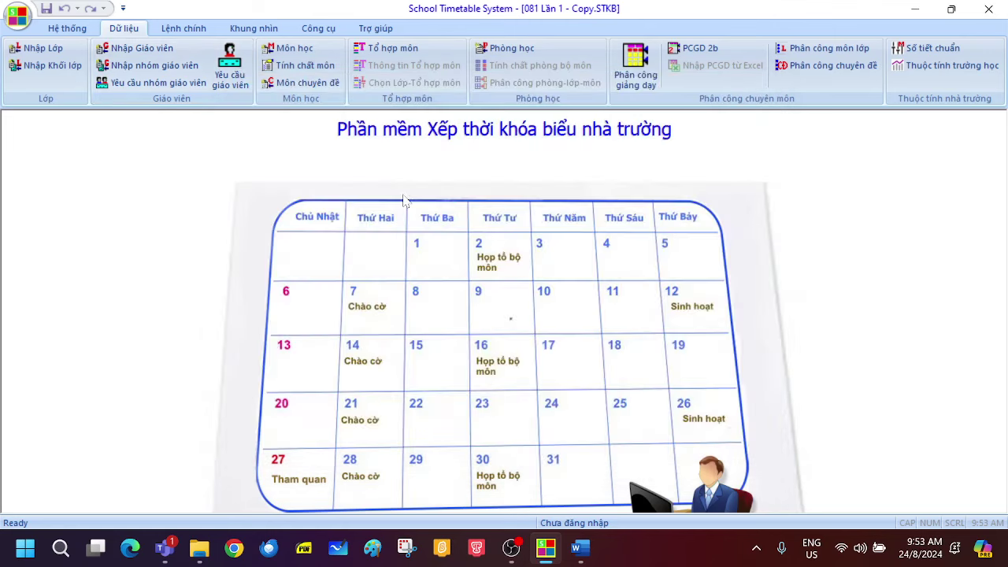
# - Reopen the subject list and display the details of the Sinh hoạt subject
pyautogui.click(287, 50)
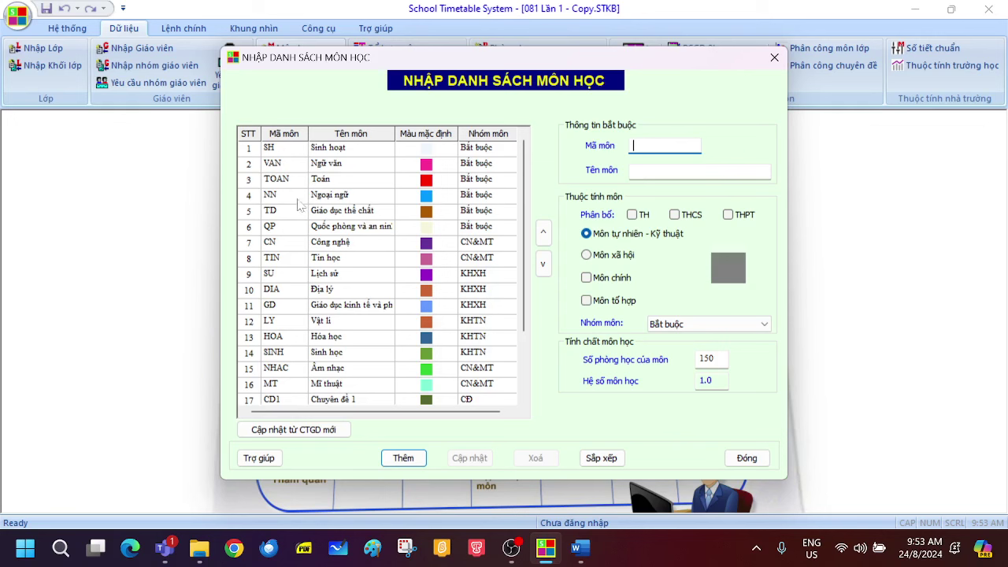
pyautogui.click(339, 149)
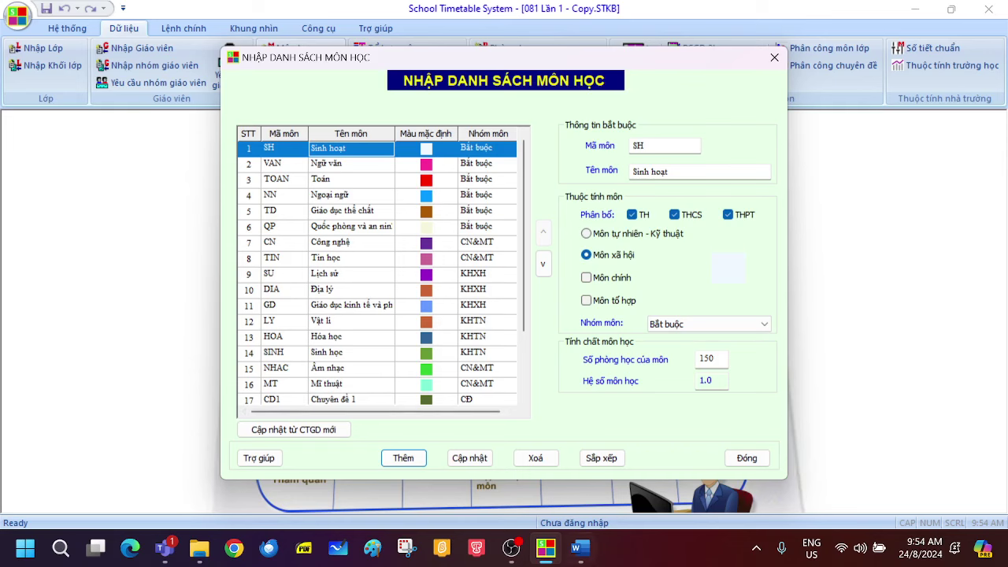
# - Switch to the Word document and handwrite "GVCN ≡ gv dạy môn Sinh hoạt" in black ink below the existing notes
pyautogui.click(580, 548)
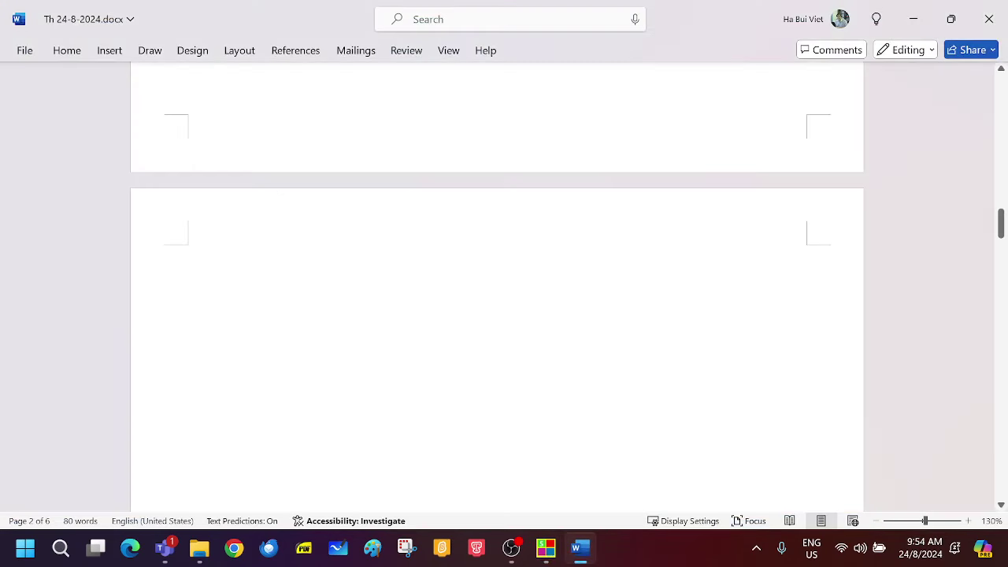
pyautogui.scroll(5, 497, 316)
pyautogui.scroll(-1, 496, 315)
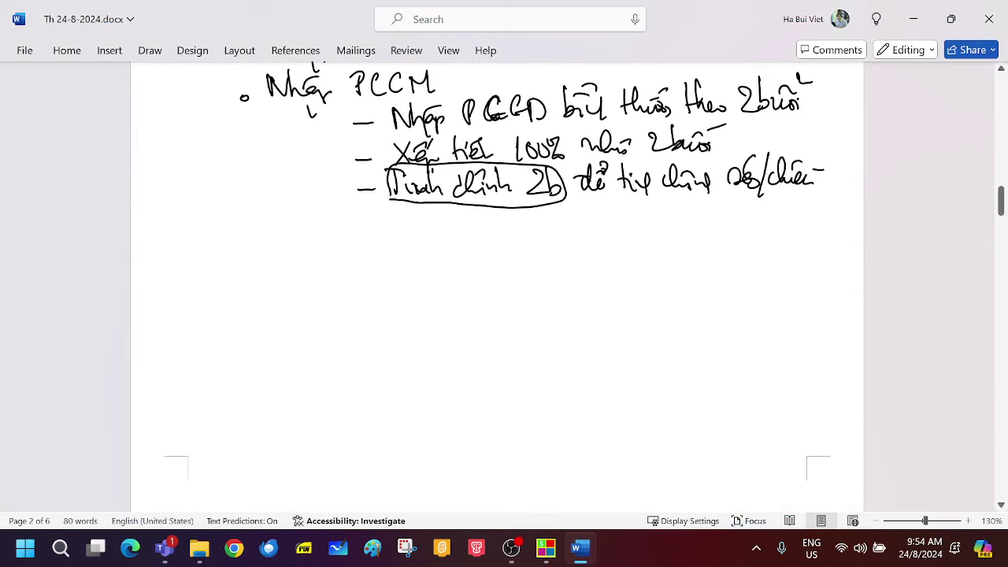
pyautogui.click(149, 52)
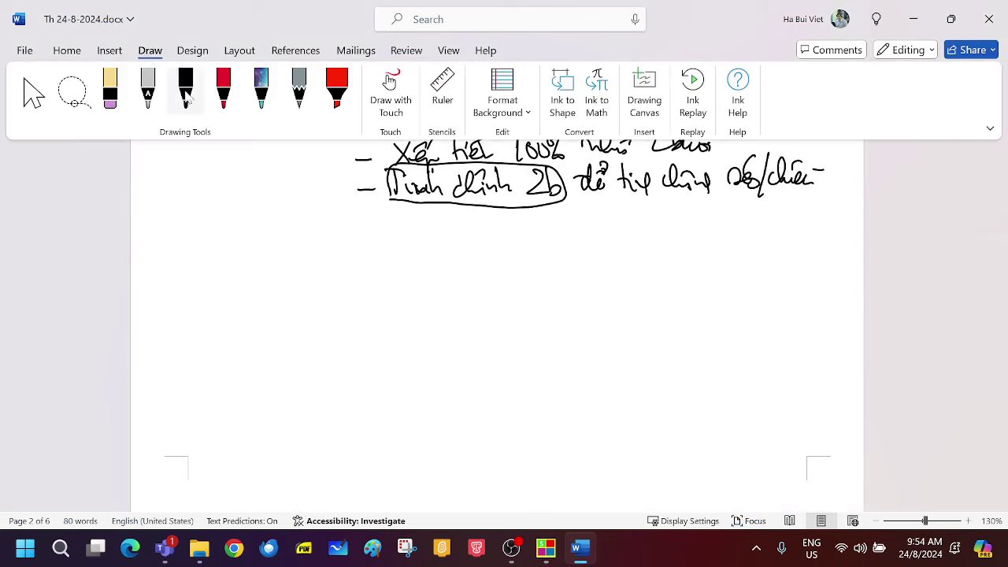
pyautogui.click(186, 94)
pyautogui.moveTo(226, 281)
pyautogui.mouseDown()
pyautogui.moveTo(208, 290)
pyautogui.moveTo(229, 303)
pyautogui.moveTo(236, 296)
pyautogui.mouseUp()
pyautogui.moveTo(238, 282)
pyautogui.mouseDown()
pyautogui.moveTo(257, 282)
pyautogui.moveTo(275, 304)
pyautogui.moveTo(282, 285)
pyautogui.moveTo(300, 288)
pyautogui.mouseUp()
pyautogui.moveTo(326, 288)
pyautogui.mouseDown()
pyautogui.moveTo(348, 285)
pyautogui.moveTo(366, 307)
pyautogui.mouseUp()
pyautogui.moveTo(420, 284)
pyautogui.mouseDown()
pyautogui.moveTo(414, 317)
pyautogui.moveTo(478, 265)
pyautogui.mouseUp()
pyautogui.moveTo(492, 285); pyautogui.dragTo(492, 313)
pyautogui.click(536, 292)
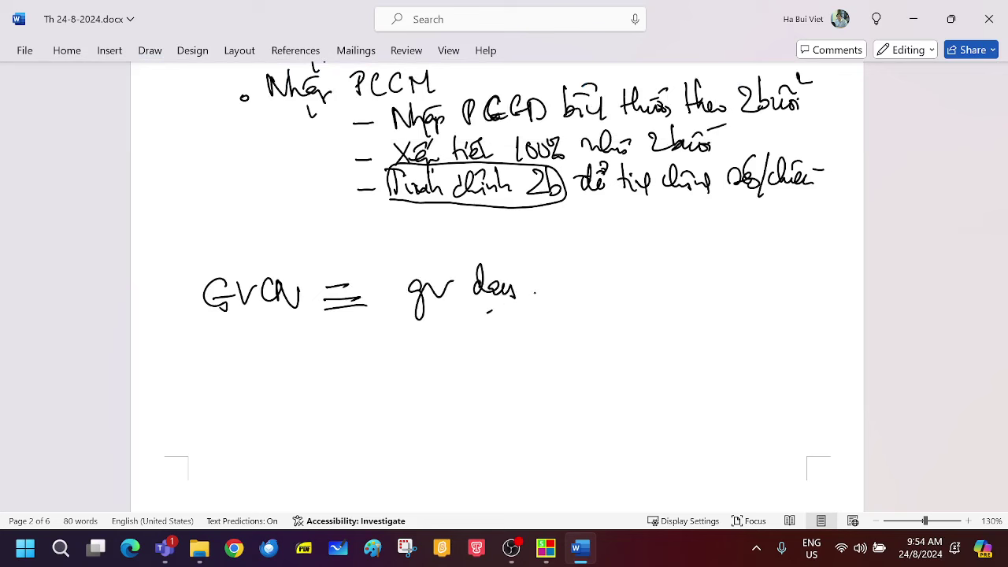
pyautogui.moveTo(555, 288)
pyautogui.mouseDown()
pyautogui.moveTo(575, 277)
pyautogui.moveTo(594, 293)
pyautogui.mouseUp()
pyautogui.moveTo(634, 251); pyautogui.dragTo(617, 292)
pyautogui.moveTo(627, 283)
pyautogui.mouseDown()
pyautogui.moveTo(636, 296)
pyautogui.moveTo(663, 293)
pyautogui.mouseUp()
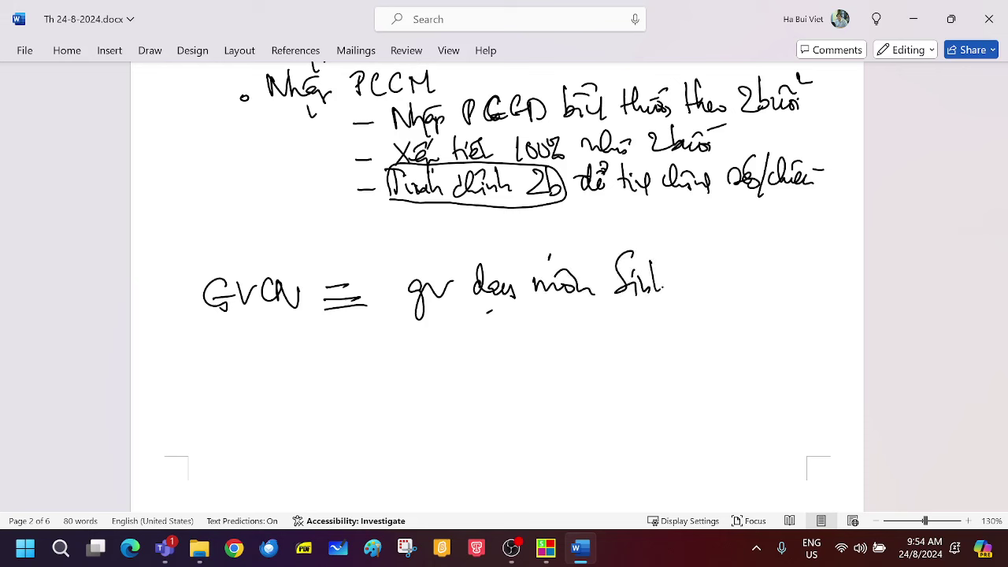
pyautogui.moveTo(688, 250)
pyautogui.mouseDown()
pyautogui.moveTo(687, 288)
pyautogui.moveTo(744, 289)
pyautogui.mouseUp()
pyautogui.click(718, 299)
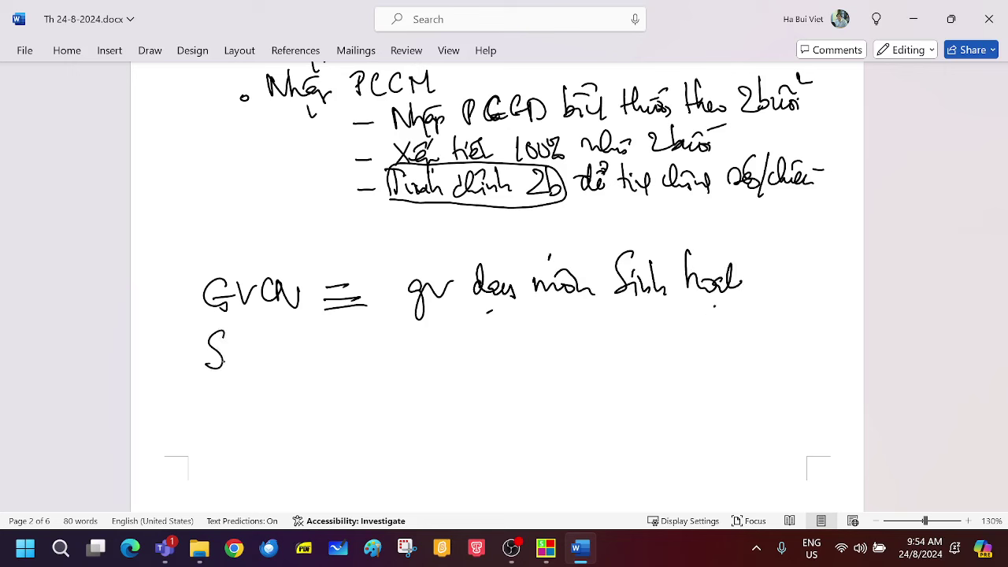
# - Handwrite a second line, "Sinh hoạt là 1 môn quan trọng", ending with several exclamation marks
pyautogui.moveTo(258, 339); pyautogui.dragTo(269, 366)
pyautogui.moveTo(337, 347); pyautogui.dragTo(348, 360)
pyautogui.click(327, 375)
pyautogui.moveTo(373, 331); pyautogui.dragTo(390, 356)
pyautogui.moveTo(376, 340); pyautogui.dragTo(460, 354)
pyautogui.moveTo(483, 355); pyautogui.dragTo(512, 329)
pyautogui.moveTo(521, 352)
pyautogui.mouseDown()
pyautogui.moveTo(557, 344)
pyautogui.moveTo(568, 377)
pyautogui.mouseUp()
pyautogui.moveTo(572, 343); pyautogui.dragTo(613, 354)
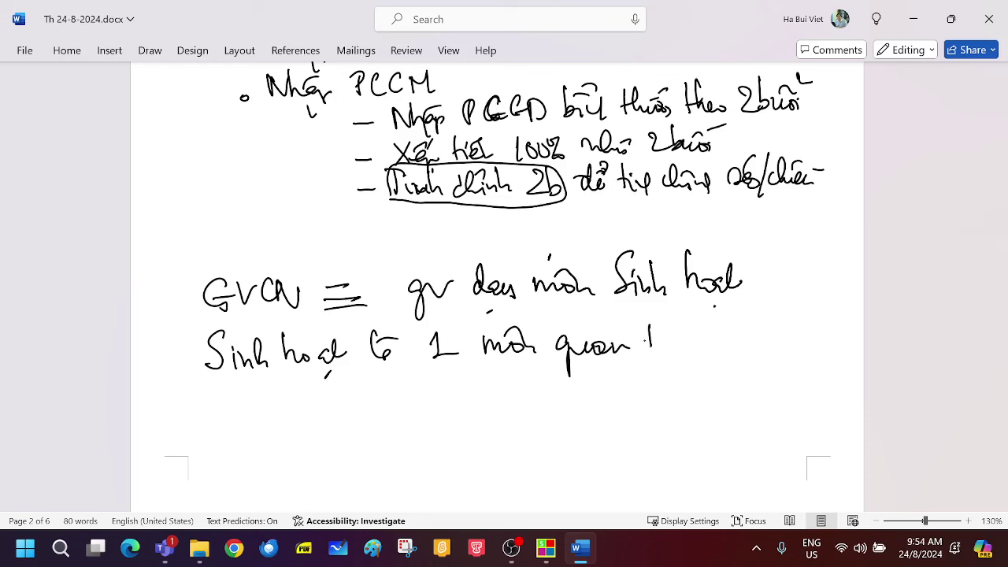
pyautogui.moveTo(668, 340)
pyautogui.mouseDown()
pyautogui.moveTo(719, 339)
pyautogui.moveTo(713, 375)
pyautogui.mouseUp()
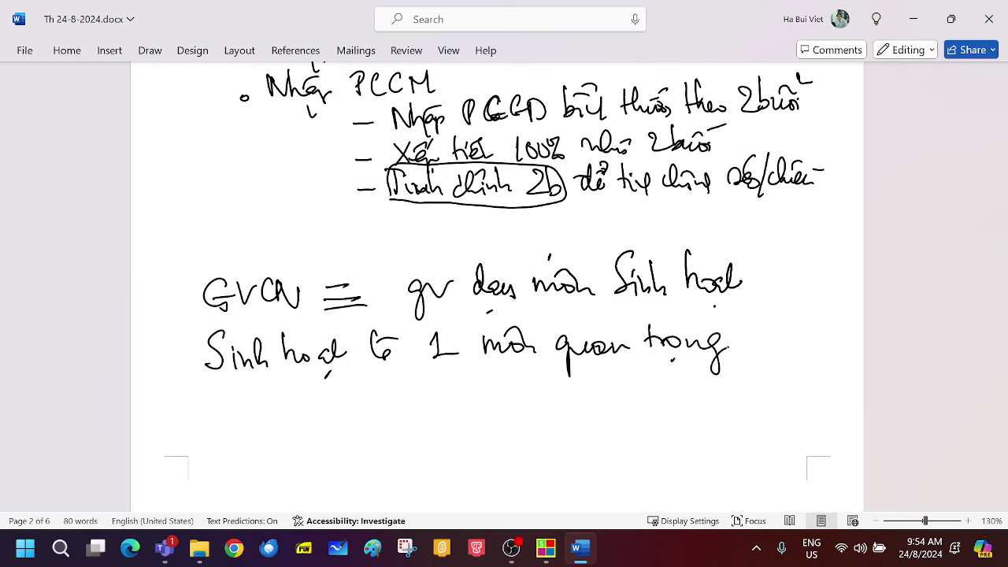
pyautogui.moveTo(749, 312); pyautogui.dragTo(747, 337)
pyautogui.moveTo(807, 306); pyautogui.dragTo(809, 355)
pyautogui.moveTo(827, 307); pyautogui.dragTo(828, 340)
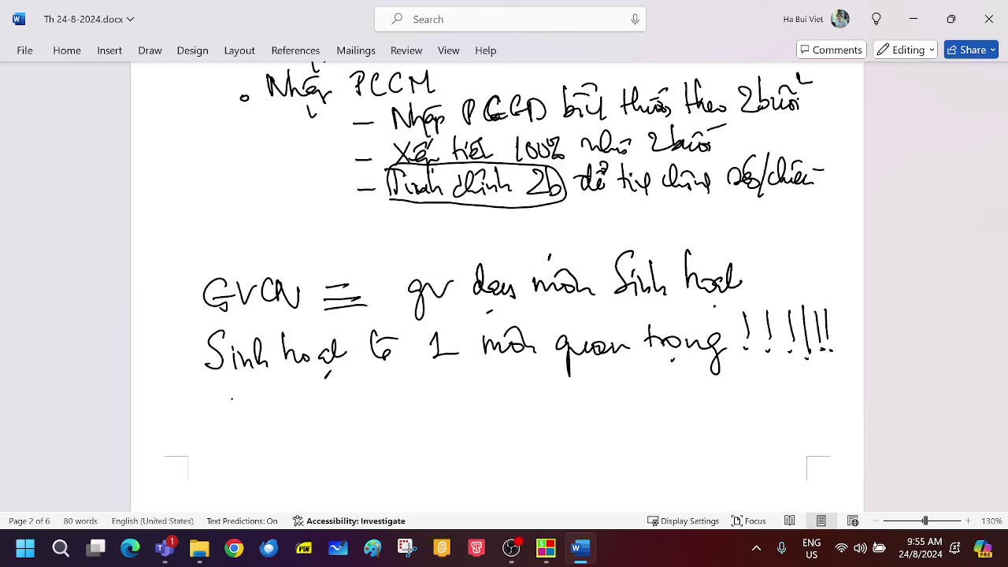
# - Handwrite a third line reading "Chào cờ không là môn học"
pyautogui.moveTo(233, 397)
pyautogui.mouseDown()
pyautogui.moveTo(232, 432)
pyautogui.moveTo(282, 426)
pyautogui.moveTo(279, 409)
pyautogui.moveTo(309, 427)
pyautogui.moveTo(325, 397)
pyautogui.moveTo(384, 423)
pyautogui.mouseUp()
pyautogui.moveTo(396, 399)
pyautogui.mouseDown()
pyautogui.moveTo(397, 423)
pyautogui.moveTo(438, 430)
pyautogui.mouseUp()
pyautogui.moveTo(453, 419)
pyautogui.mouseDown()
pyautogui.moveTo(464, 400)
pyautogui.moveTo(460, 420)
pyautogui.moveTo(485, 405)
pyautogui.mouseUp()
pyautogui.moveTo(508, 405)
pyautogui.mouseDown()
pyautogui.moveTo(512, 416)
pyautogui.moveTo(553, 417)
pyautogui.mouseUp()
pyautogui.moveTo(551, 397); pyautogui.dragTo(563, 416)
pyautogui.moveTo(589, 381)
pyautogui.mouseDown()
pyautogui.moveTo(583, 418)
pyautogui.moveTo(630, 420)
pyautogui.mouseUp()
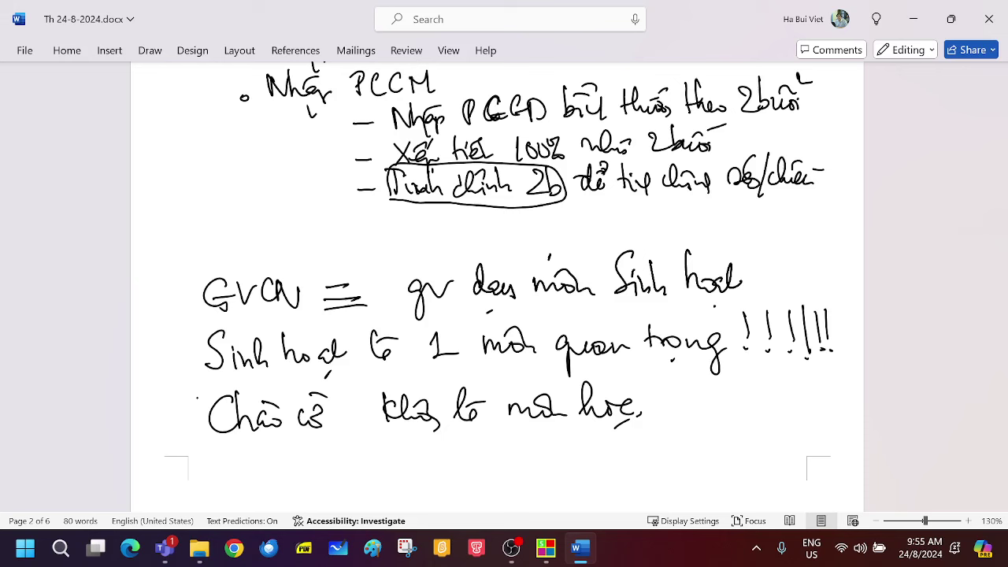
# - Draw a box around the words "Chào cờ" and a large frame around the second and third handwritten lines
pyautogui.moveTo(197, 383)
pyautogui.mouseDown()
pyautogui.moveTo(202, 451)
pyautogui.moveTo(328, 383)
pyautogui.moveTo(347, 440)
pyautogui.mouseUp()
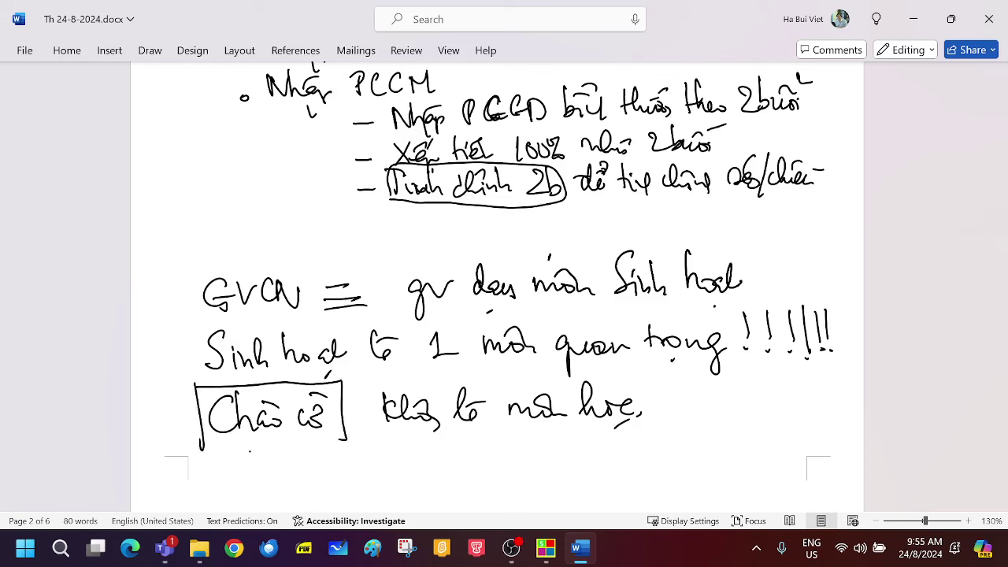
pyautogui.moveTo(201, 451); pyautogui.dragTo(344, 441)
pyautogui.moveTo(169, 324)
pyautogui.mouseDown()
pyautogui.moveTo(177, 394)
pyautogui.moveTo(158, 347)
pyautogui.moveTo(167, 473)
pyautogui.moveTo(180, 455)
pyautogui.mouseUp()
pyautogui.moveTo(172, 348)
pyautogui.mouseDown()
pyautogui.moveTo(177, 479)
pyautogui.moveTo(729, 455)
pyautogui.mouseUp()
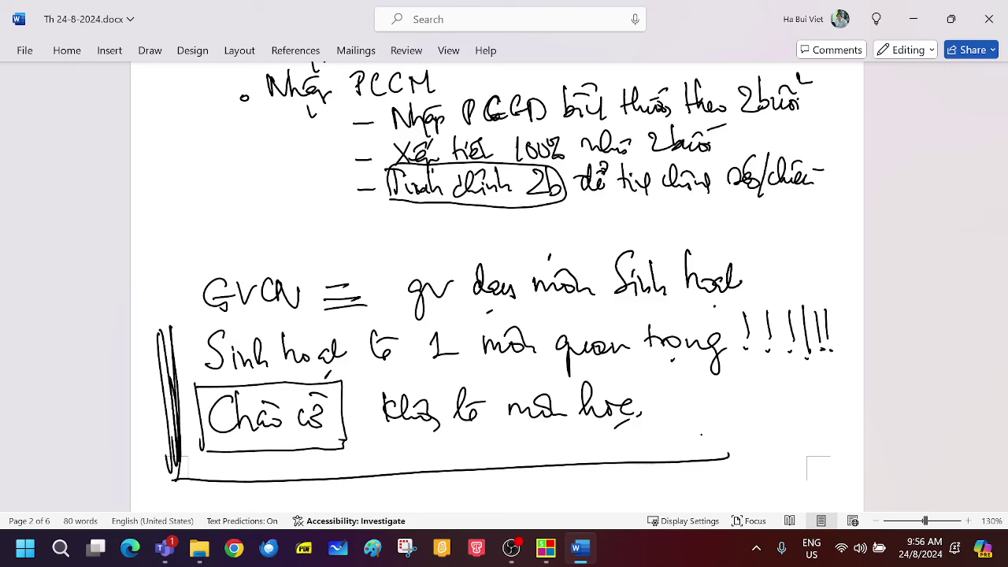
pyautogui.moveTo(178, 324)
pyautogui.mouseDown()
pyautogui.moveTo(653, 310)
pyautogui.moveTo(824, 292)
pyautogui.moveTo(837, 390)
pyautogui.moveTo(672, 466)
pyautogui.mouseUp()
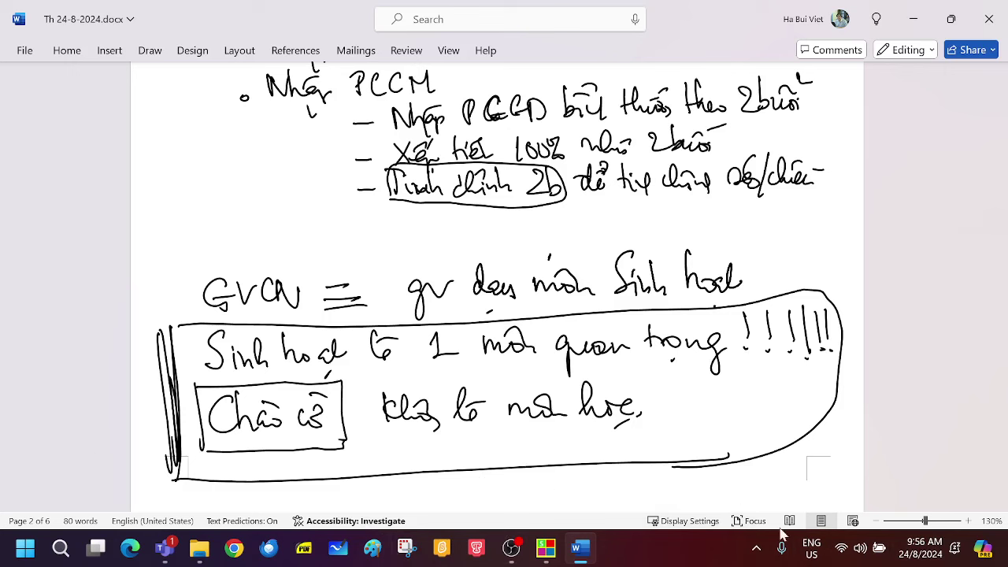
# - Switch back to School Timetable System and close the subject list form
pyautogui.moveTo(549, 557)
pyautogui.click(549, 556)
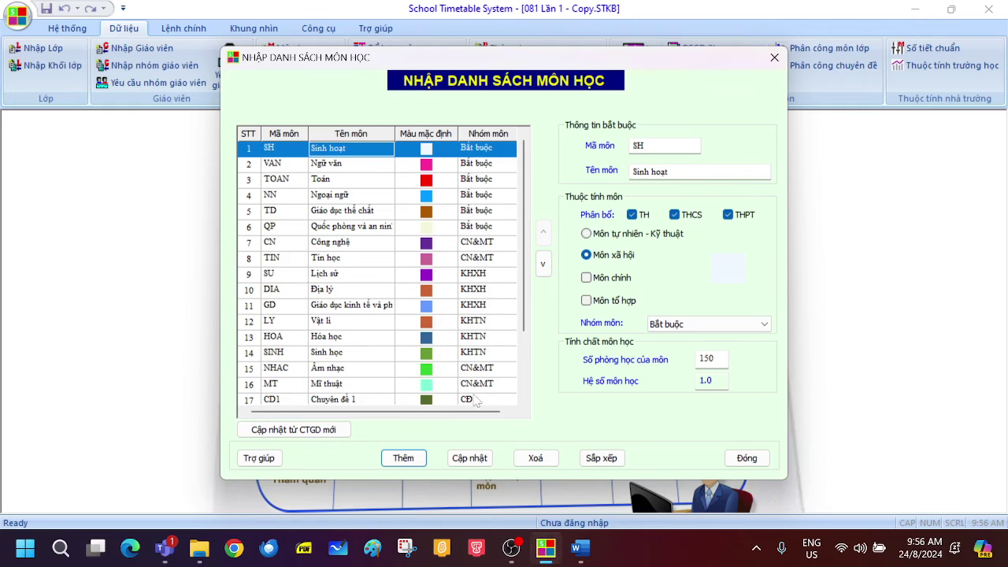
pyautogui.click(748, 458)
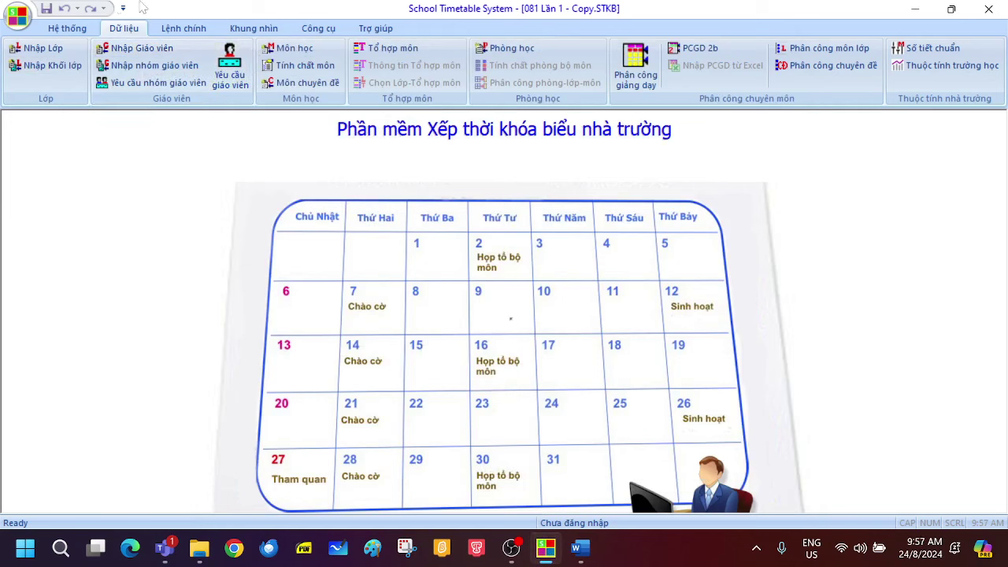
# - Apply the subject constraint "1. Có một cặp tiết xếp liền" to Toán for Toàn trường in the morning session
pyautogui.click(303, 67)
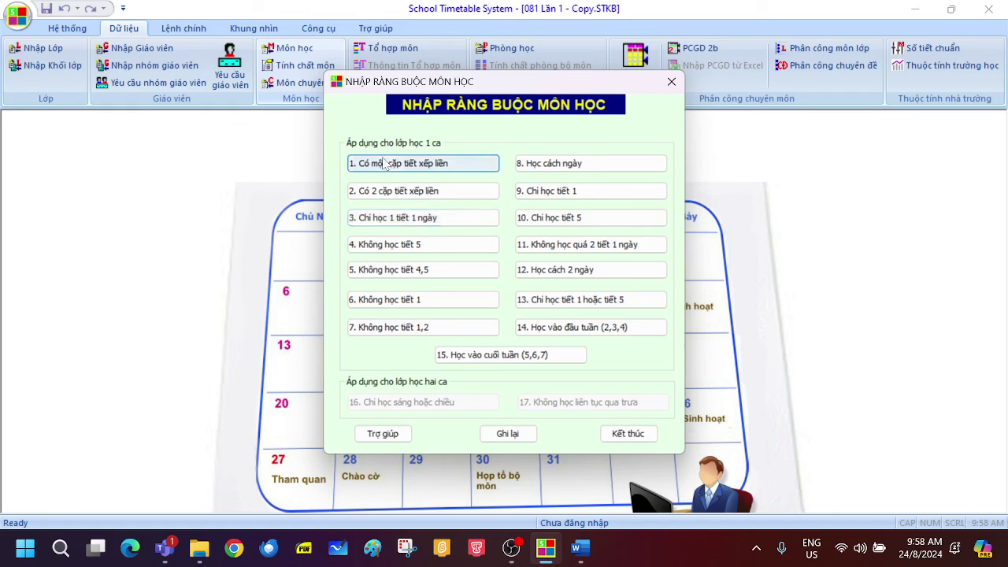
pyautogui.click(388, 226)
pyautogui.click(386, 170)
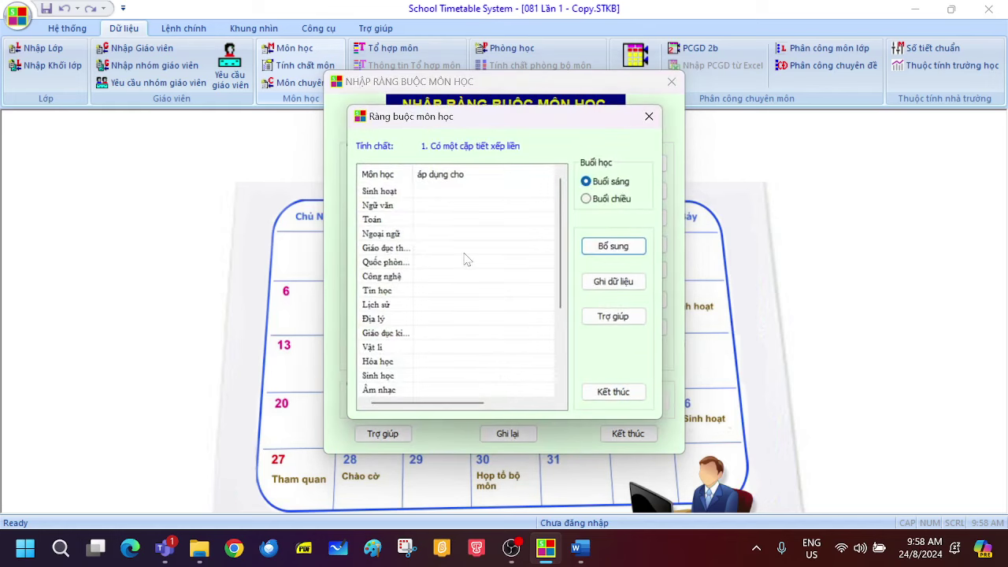
pyautogui.click(432, 227)
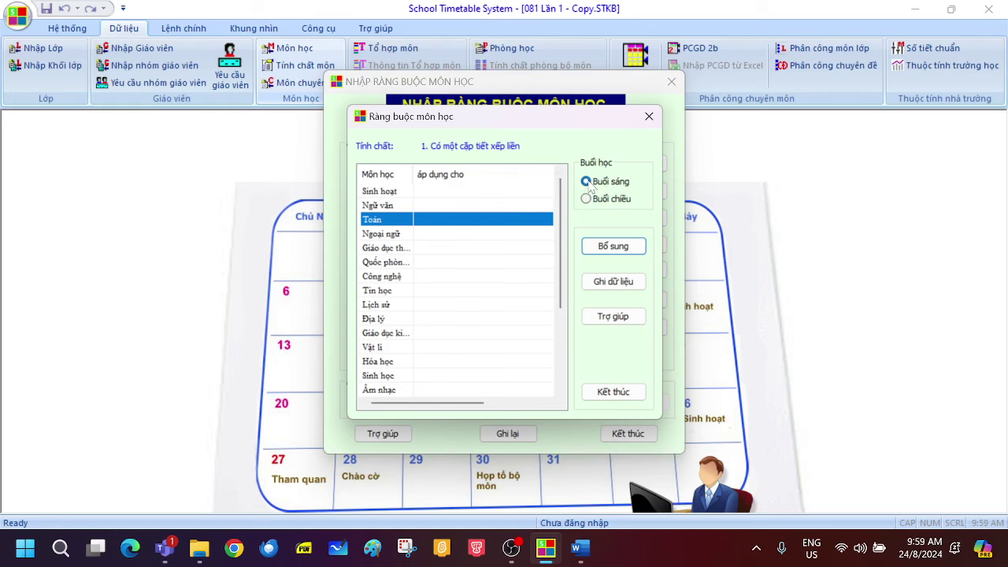
pyautogui.click(601, 246)
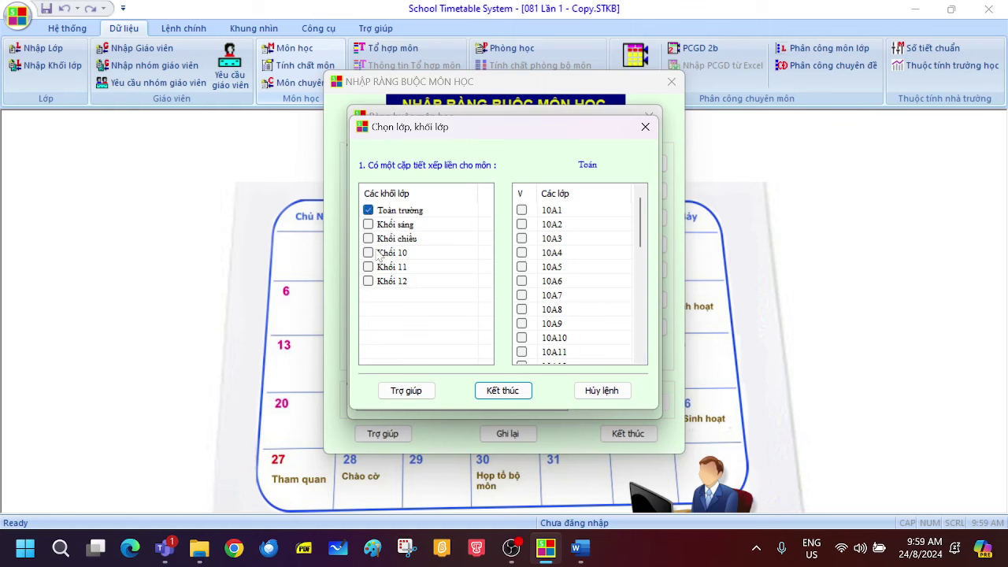
pyautogui.click(503, 392)
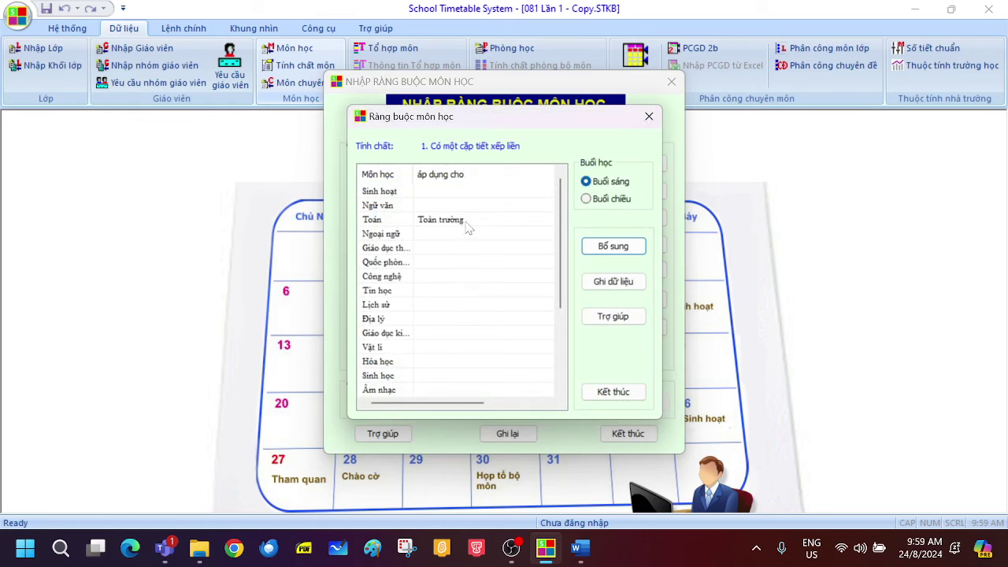
pyautogui.click(613, 392)
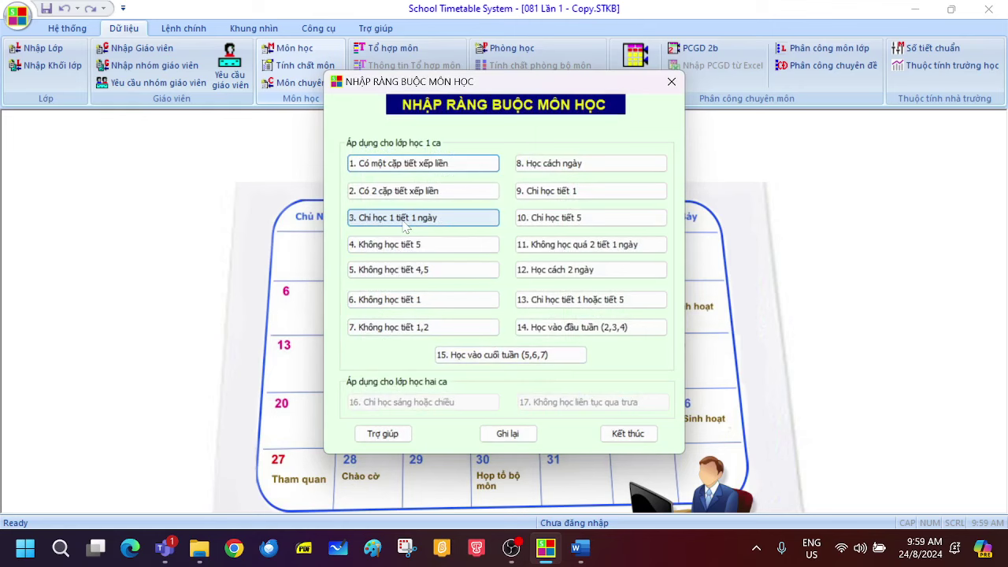
# - Apply the constraint "3. Chỉ học 1 tiết 1 ngày" to Lịch sử for Toàn trường in the morning session
pyautogui.click(405, 226)
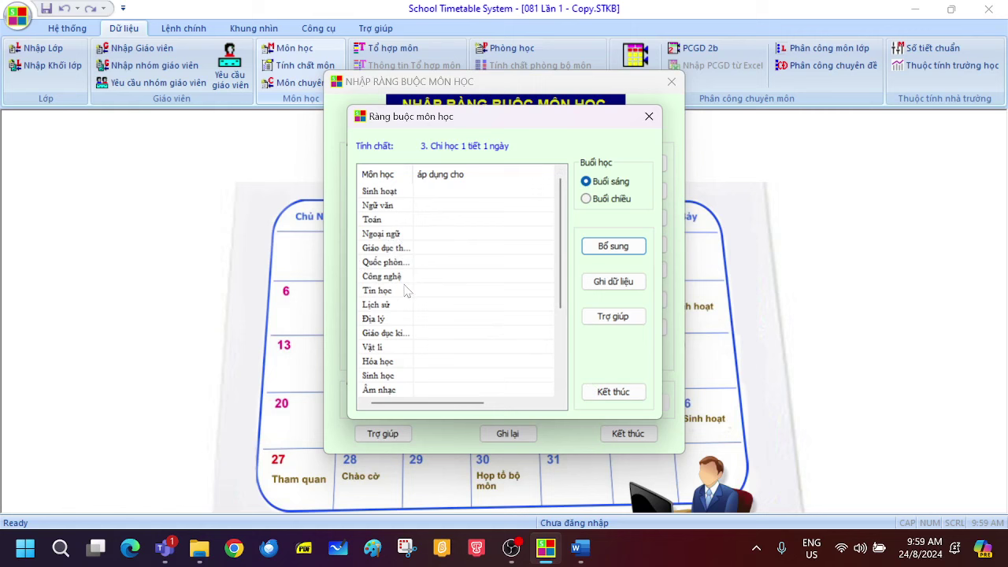
pyautogui.click(428, 295)
pyautogui.click(420, 309)
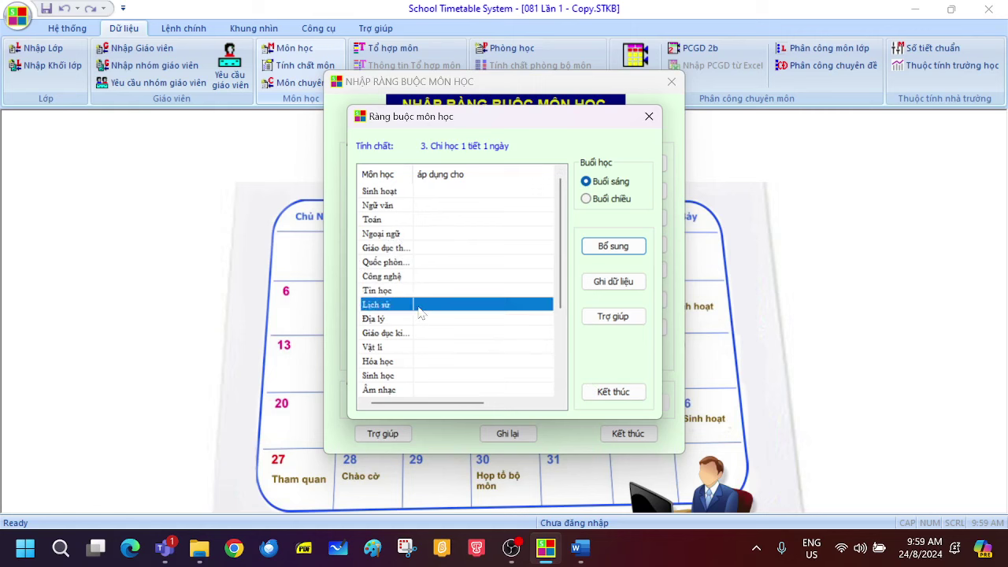
pyautogui.click(628, 252)
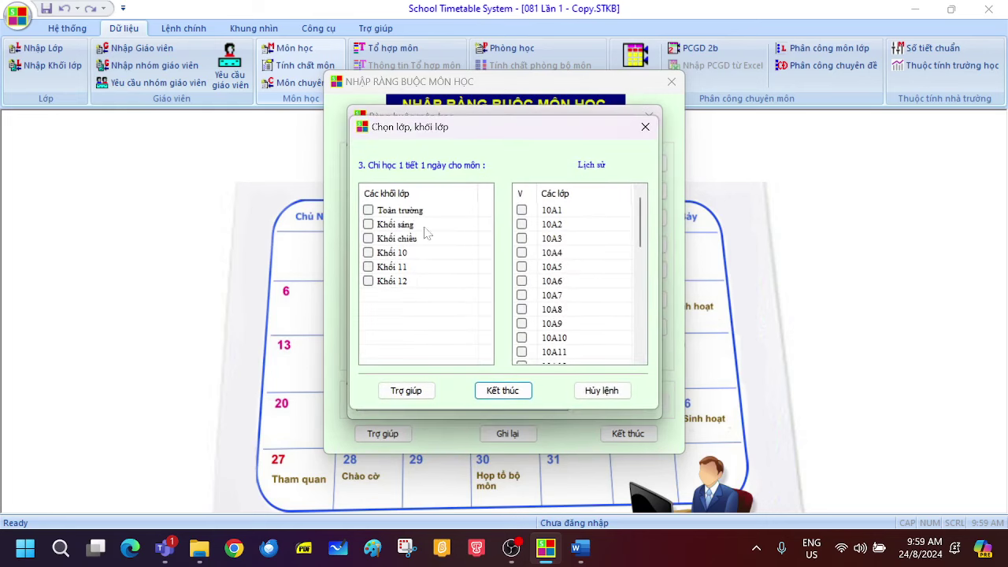
pyautogui.click(379, 216)
pyautogui.click(367, 211)
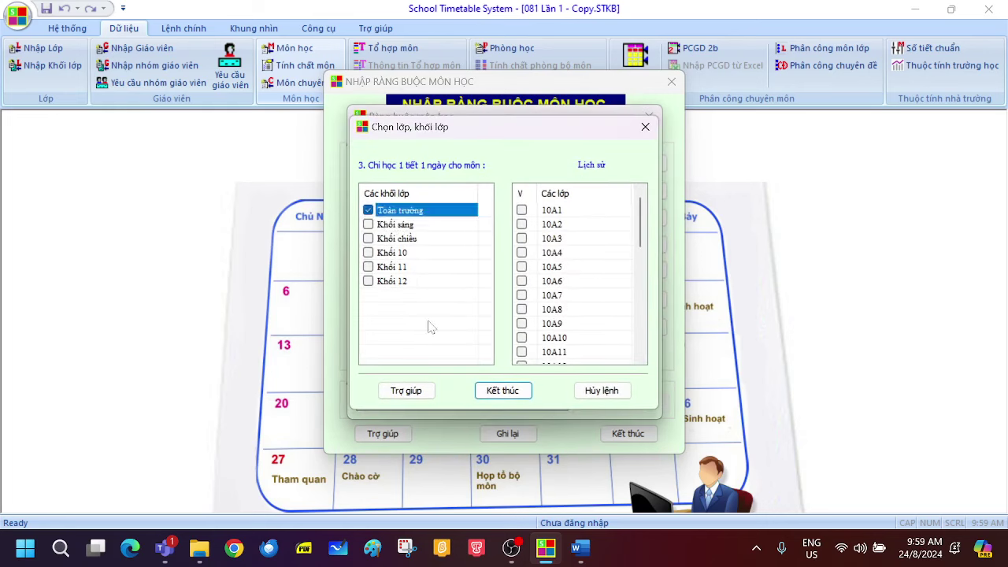
pyautogui.click(504, 390)
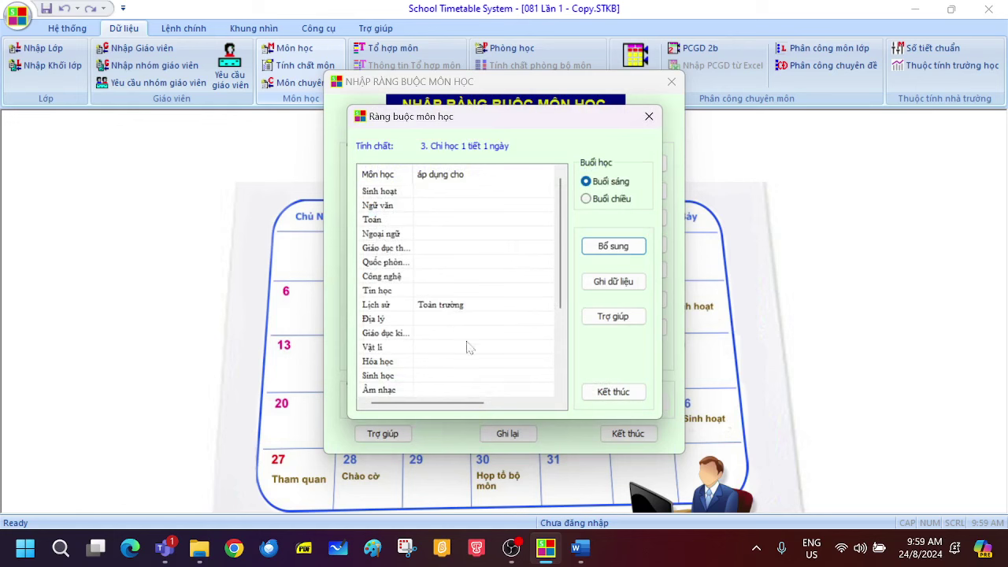
# - Apply "3. Chỉ học 1 tiết 1 ngày" to Địa lý for classes 10A1, 10A2, 10A4, 10A6 and 10A7, and save the subject constraints
pyautogui.click(431, 322)
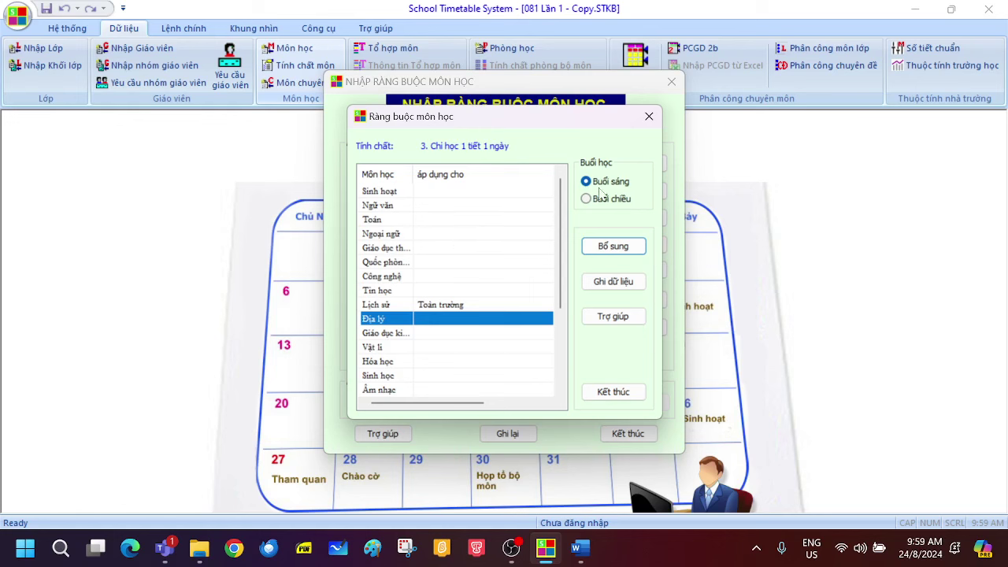
pyautogui.click(613, 246)
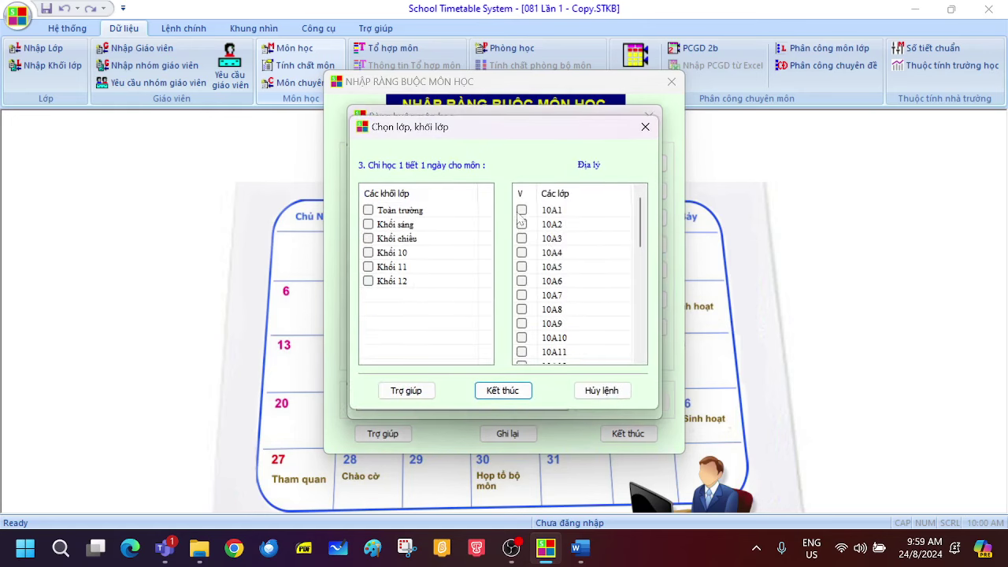
pyautogui.click(522, 210)
pyautogui.click(522, 225)
pyautogui.click(521, 253)
pyautogui.click(521, 281)
pyautogui.click(522, 295)
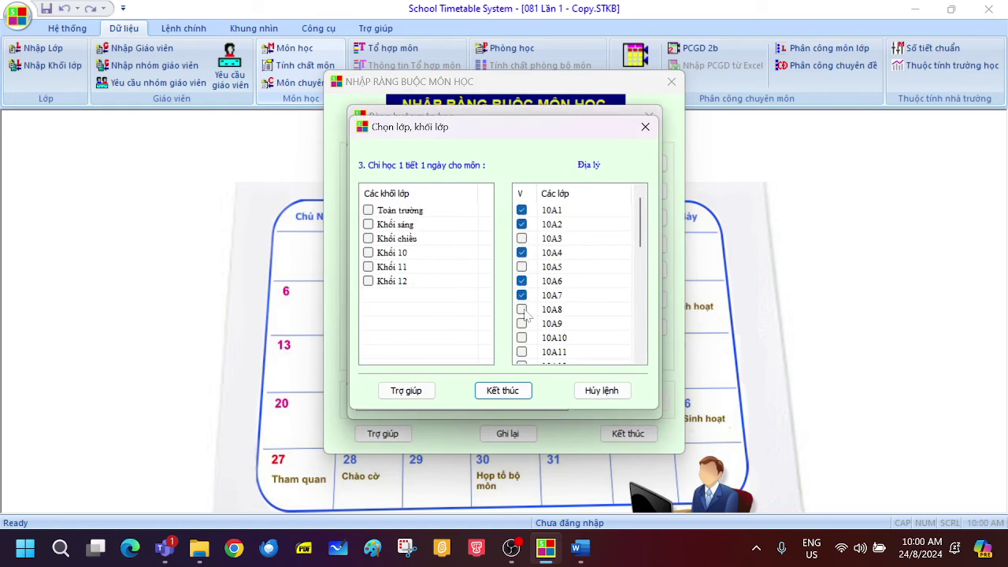
pyautogui.click(508, 393)
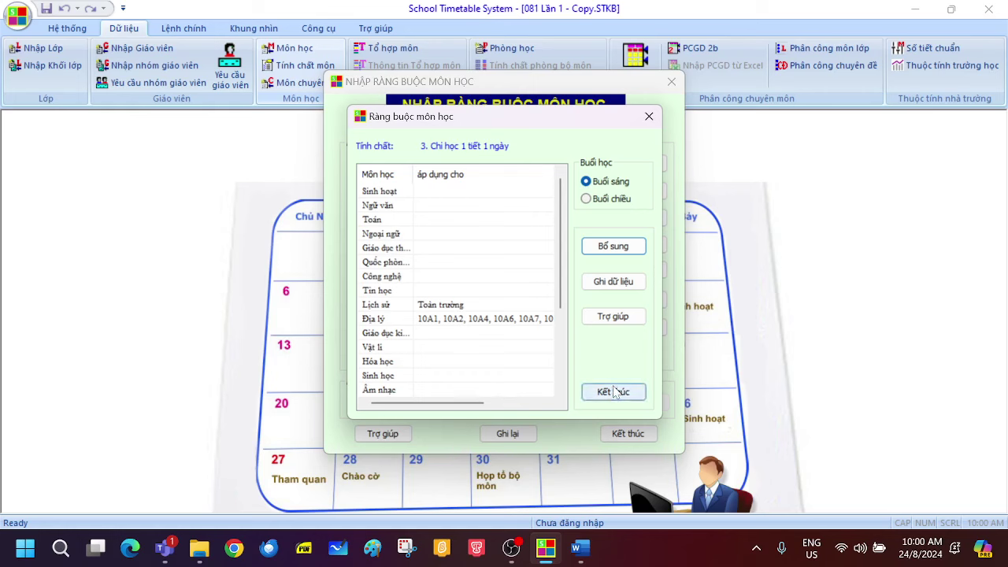
pyautogui.click(614, 392)
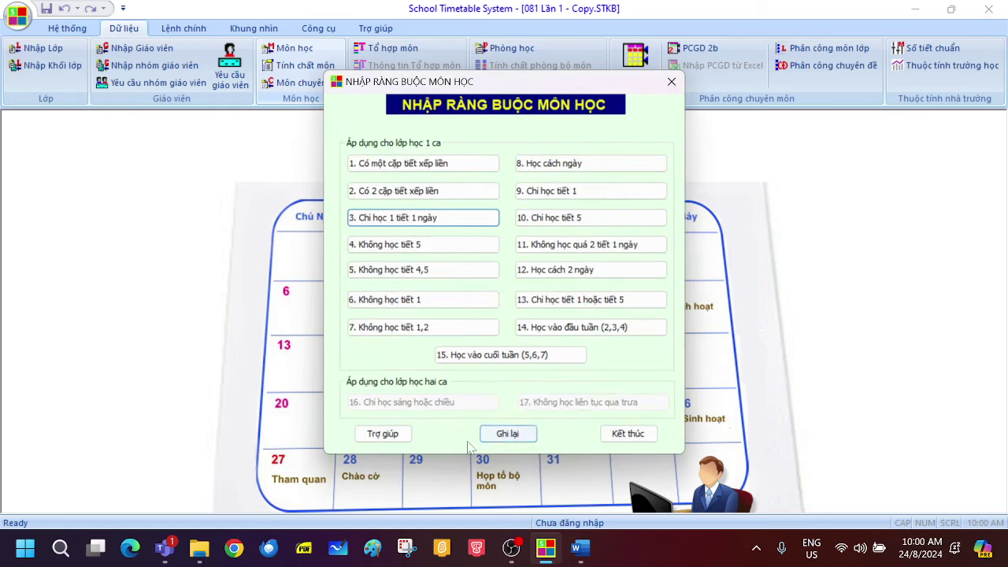
pyautogui.click(498, 439)
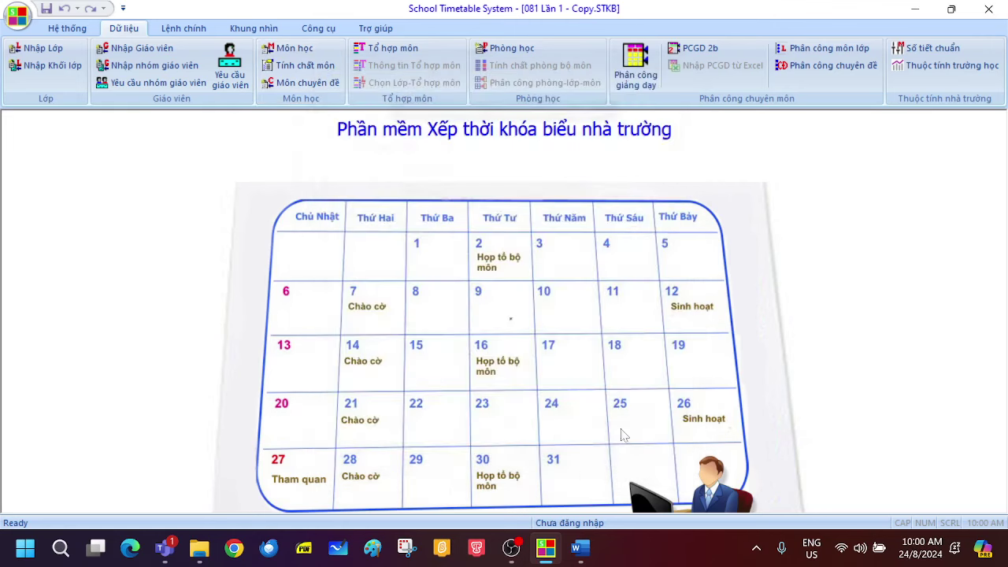
pyautogui.click(628, 439)
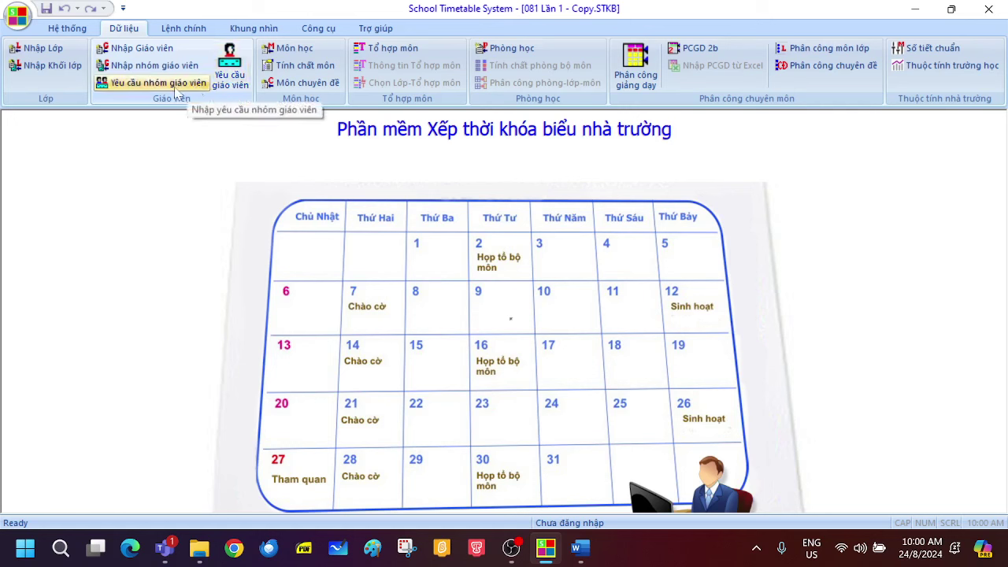
# - Switch to Word and handwrite the heading "Nhập ràng buộc GV" in black ink with a frame at the start of the blank page
pyautogui.click(581, 548)
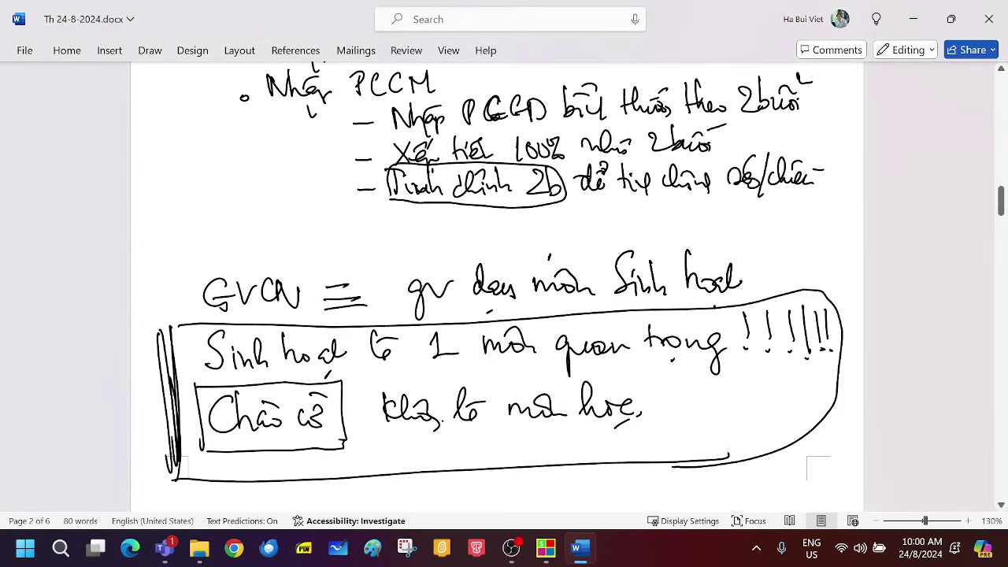
pyautogui.scroll(-5, 496, 287)
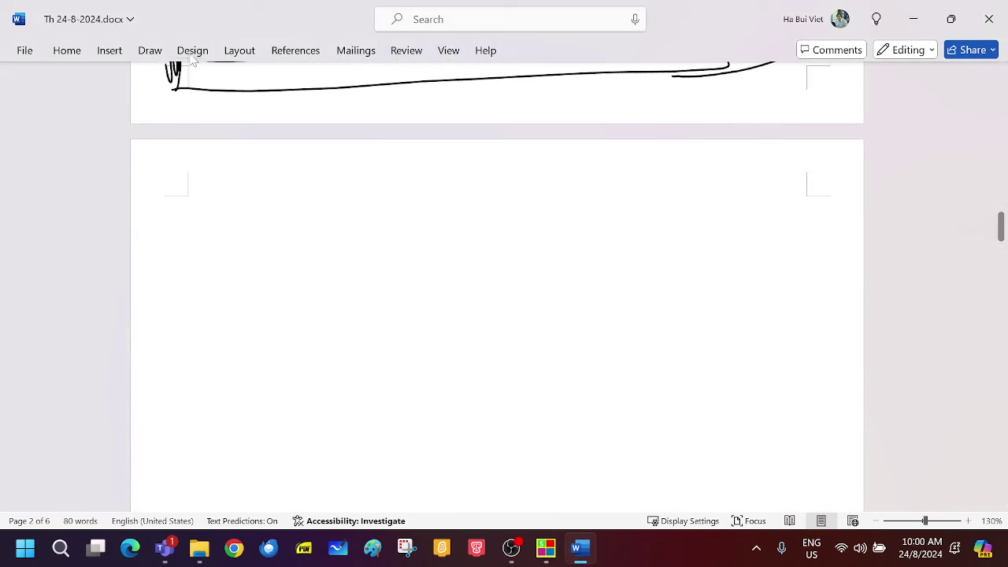
pyautogui.click(150, 50)
pyautogui.click(187, 88)
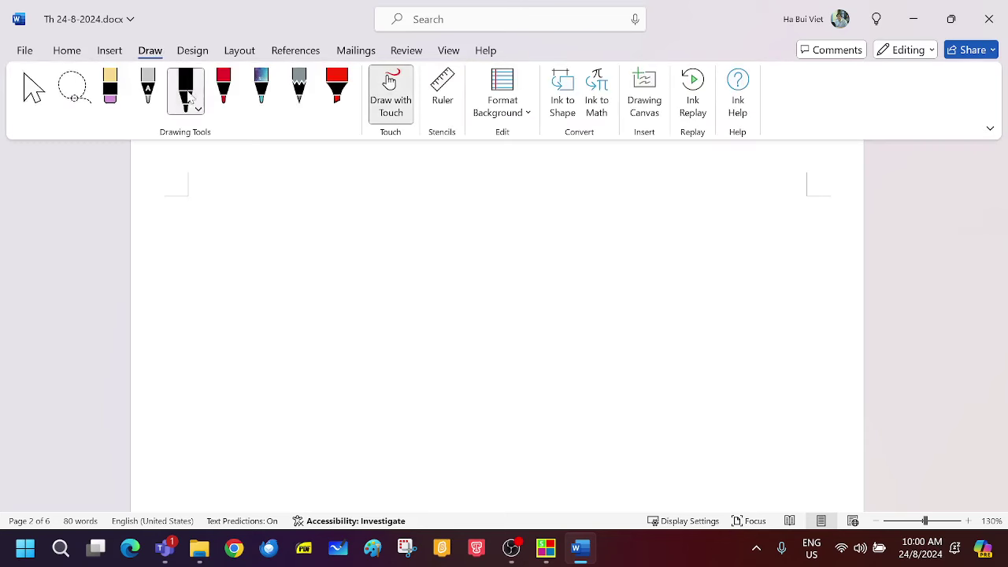
pyautogui.click(200, 218)
pyautogui.moveTo(198, 240)
pyautogui.mouseDown()
pyautogui.moveTo(231, 229)
pyautogui.moveTo(235, 254)
pyautogui.moveTo(287, 225)
pyautogui.mouseUp()
pyautogui.moveTo(271, 218)
pyautogui.mouseDown()
pyautogui.moveTo(290, 210)
pyautogui.moveTo(298, 236)
pyautogui.mouseUp()
pyautogui.click(315, 205)
pyautogui.moveTo(315, 204)
pyautogui.mouseDown()
pyautogui.moveTo(330, 224)
pyautogui.moveTo(356, 217)
pyautogui.moveTo(385, 231)
pyautogui.moveTo(432, 209)
pyautogui.mouseUp()
pyautogui.moveTo(168, 201)
pyautogui.mouseDown()
pyautogui.moveTo(433, 191)
pyautogui.moveTo(492, 244)
pyautogui.moveTo(189, 266)
pyautogui.moveTo(483, 254)
pyautogui.mouseUp()
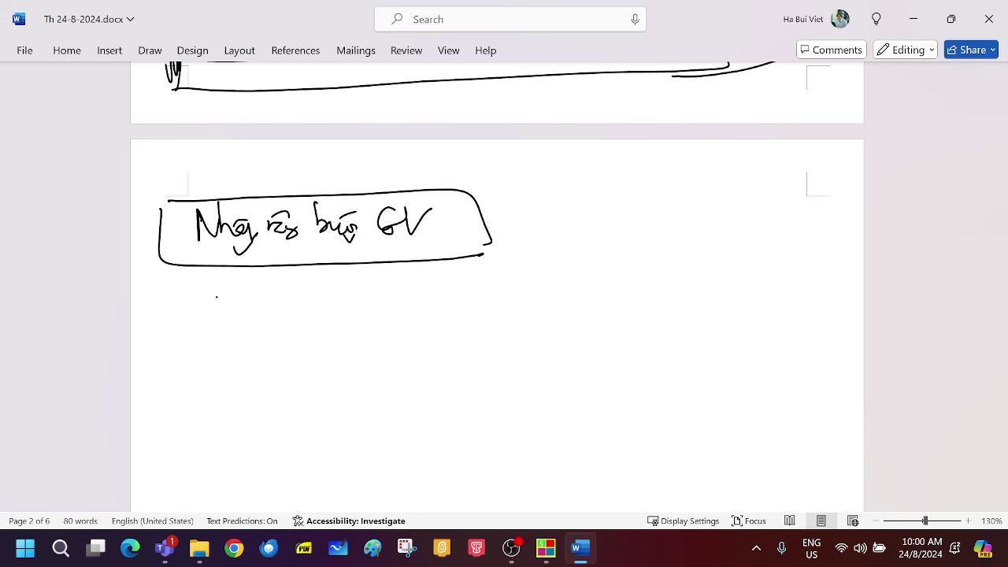
# - Handwrite "Chú ý" followed by several exclamation marks below the framed heading, and underline it
pyautogui.moveTo(218, 294)
pyautogui.mouseDown()
pyautogui.moveTo(215, 337)
pyautogui.moveTo(241, 334)
pyautogui.mouseUp()
pyautogui.moveTo(244, 320); pyautogui.dragTo(255, 335)
pyautogui.moveTo(263, 289)
pyautogui.mouseDown()
pyautogui.moveTo(254, 315)
pyautogui.moveTo(290, 326)
pyautogui.mouseUp()
pyautogui.moveTo(291, 316); pyautogui.dragTo(288, 352)
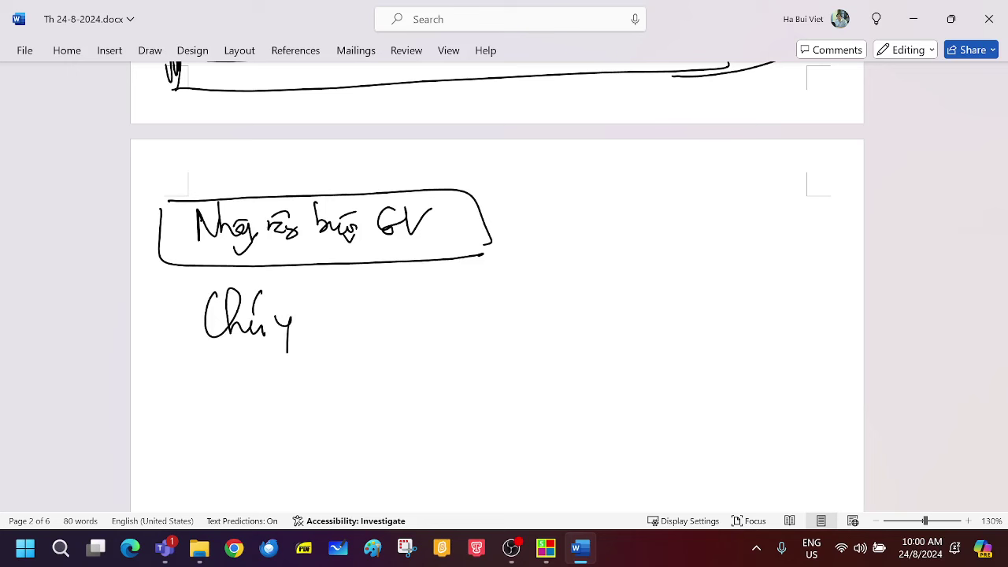
pyautogui.moveTo(296, 280)
pyautogui.mouseDown()
pyautogui.moveTo(293, 312)
pyautogui.moveTo(324, 319)
pyautogui.mouseUp()
pyautogui.click(326, 329)
pyautogui.click(348, 278)
pyautogui.moveTo(370, 277); pyautogui.dragTo(375, 313)
pyautogui.click(375, 323)
pyautogui.moveTo(394, 282); pyautogui.dragTo(391, 307)
pyautogui.click(395, 318)
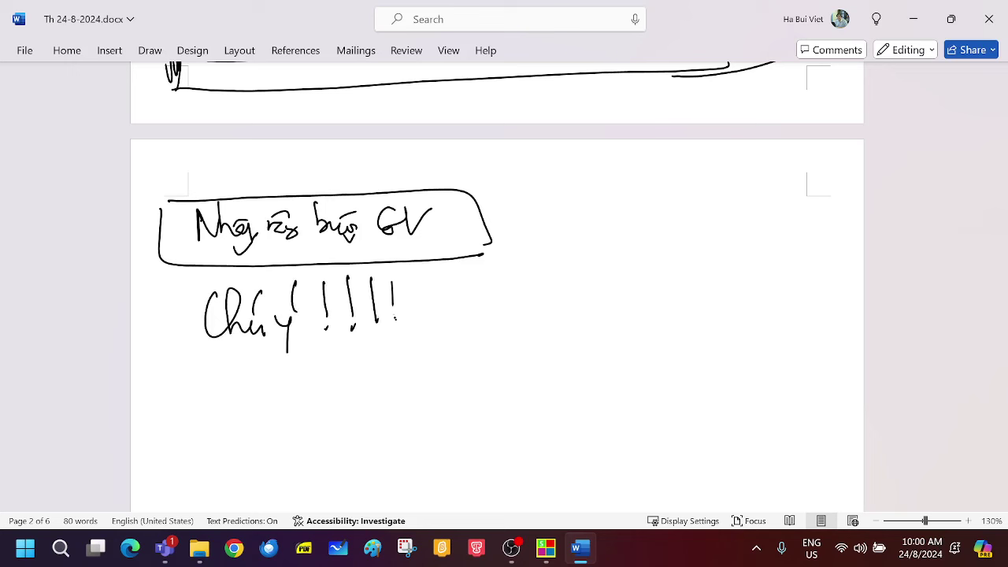
pyautogui.moveTo(192, 346); pyautogui.dragTo(395, 342)
# - Handwrite "Không nên nhập ràng buộc GV" beside the underlined "Chú ý"
pyautogui.moveTo(438, 291); pyautogui.dragTo(440, 332)
pyautogui.moveTo(451, 299)
pyautogui.mouseDown()
pyautogui.moveTo(441, 317)
pyautogui.moveTo(485, 325)
pyautogui.mouseUp()
pyautogui.moveTo(473, 310)
pyautogui.mouseDown()
pyautogui.moveTo(556, 329)
pyautogui.moveTo(551, 306)
pyautogui.mouseUp()
pyautogui.moveTo(562, 323)
pyautogui.mouseDown()
pyautogui.moveTo(620, 320)
pyautogui.moveTo(624, 350)
pyautogui.mouseUp()
pyautogui.moveTo(621, 315)
pyautogui.mouseDown()
pyautogui.moveTo(631, 331)
pyautogui.moveTo(611, 306)
pyautogui.mouseUp()
pyautogui.click(601, 332)
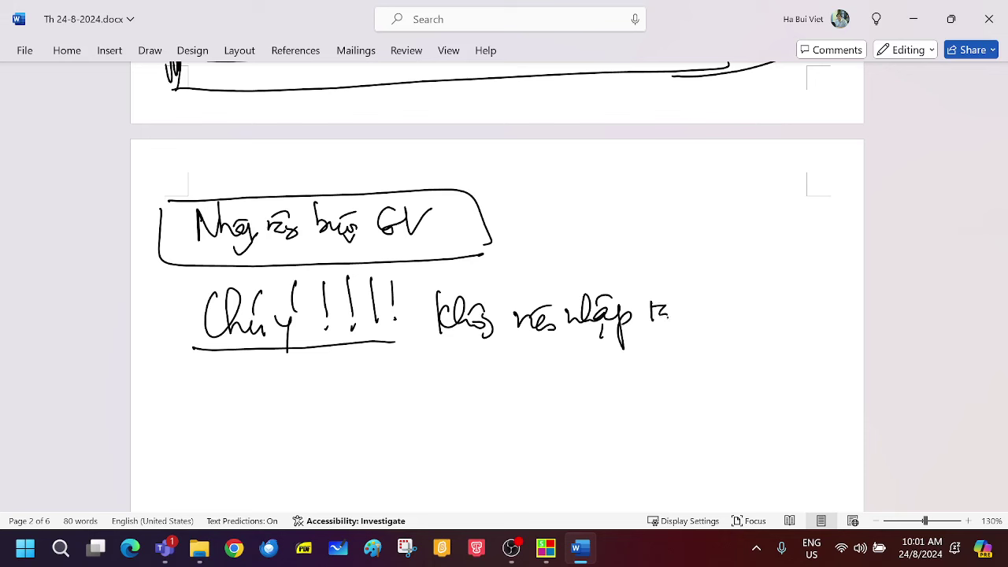
pyautogui.moveTo(667, 310)
pyautogui.mouseDown()
pyautogui.moveTo(679, 324)
pyautogui.moveTo(678, 302)
pyautogui.mouseUp()
pyautogui.moveTo(667, 312); pyautogui.dragTo(681, 327)
pyautogui.click(696, 313)
pyautogui.moveTo(694, 282)
pyautogui.mouseDown()
pyautogui.moveTo(696, 304)
pyautogui.moveTo(748, 316)
pyautogui.mouseUp()
pyautogui.moveTo(697, 306)
pyautogui.mouseDown()
pyautogui.moveTo(710, 320)
pyautogui.moveTo(747, 295)
pyautogui.mouseUp()
pyautogui.moveTo(772, 283); pyautogui.dragTo(763, 314)
pyautogui.moveTo(778, 288)
pyautogui.mouseDown()
pyautogui.moveTo(799, 287)
pyautogui.moveTo(788, 315)
pyautogui.mouseUp()
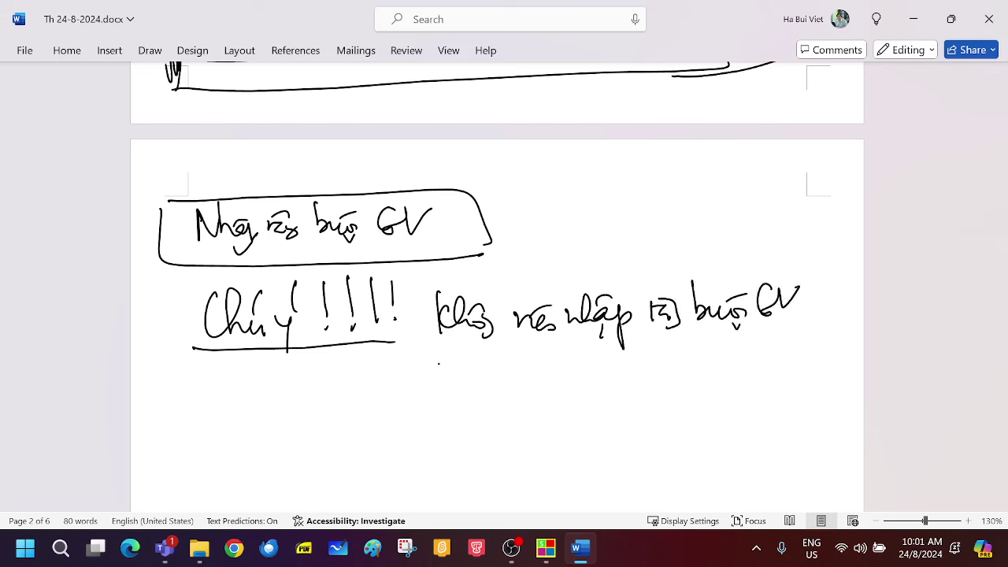
# - Handwrite "nhập rất ít" with three exclamation marks beneath "Không nên nhập ràng buộc GV"
pyautogui.moveTo(486, 368)
pyautogui.mouseDown()
pyautogui.moveTo(494, 377)
pyautogui.moveTo(498, 359)
pyautogui.mouseUp()
pyautogui.click(485, 392)
pyautogui.click(517, 376)
pyautogui.moveTo(517, 362)
pyautogui.mouseDown()
pyautogui.moveTo(516, 372)
pyautogui.moveTo(545, 364)
pyautogui.mouseUp()
pyautogui.moveTo(517, 363); pyautogui.dragTo(541, 345)
pyautogui.moveTo(567, 365); pyautogui.dragTo(571, 376)
pyautogui.click(563, 364)
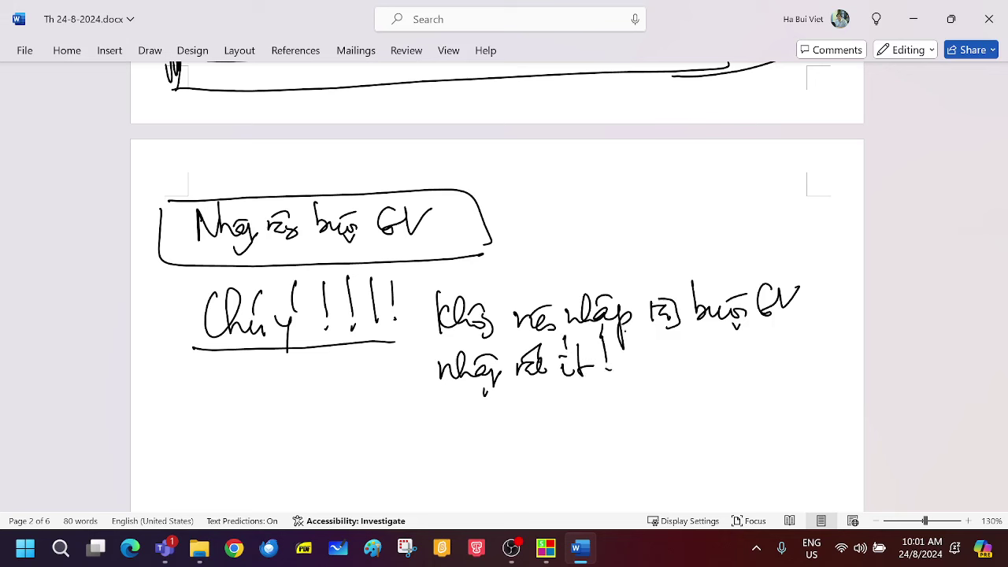
pyautogui.moveTo(645, 330); pyautogui.dragTo(647, 360)
pyautogui.click(648, 373)
# - Start a new handwritten line reading "Nên: nhập tiết HỌP" below the existing notes
pyautogui.moveTo(243, 420); pyautogui.dragTo(238, 430)
pyautogui.moveTo(272, 442)
pyautogui.mouseDown()
pyautogui.moveTo(349, 435)
pyautogui.moveTo(366, 410)
pyautogui.moveTo(352, 451)
pyautogui.mouseUp()
pyautogui.moveTo(397, 405); pyautogui.dragTo(393, 436)
pyautogui.moveTo(387, 426); pyautogui.dragTo(423, 423)
pyautogui.moveTo(423, 418); pyautogui.dragTo(481, 417)
pyautogui.moveTo(476, 400)
pyautogui.mouseDown()
pyautogui.moveTo(476, 433)
pyautogui.moveTo(500, 407)
pyautogui.moveTo(527, 440)
pyautogui.mouseUp()
pyautogui.moveTo(524, 401); pyautogui.dragTo(526, 424)
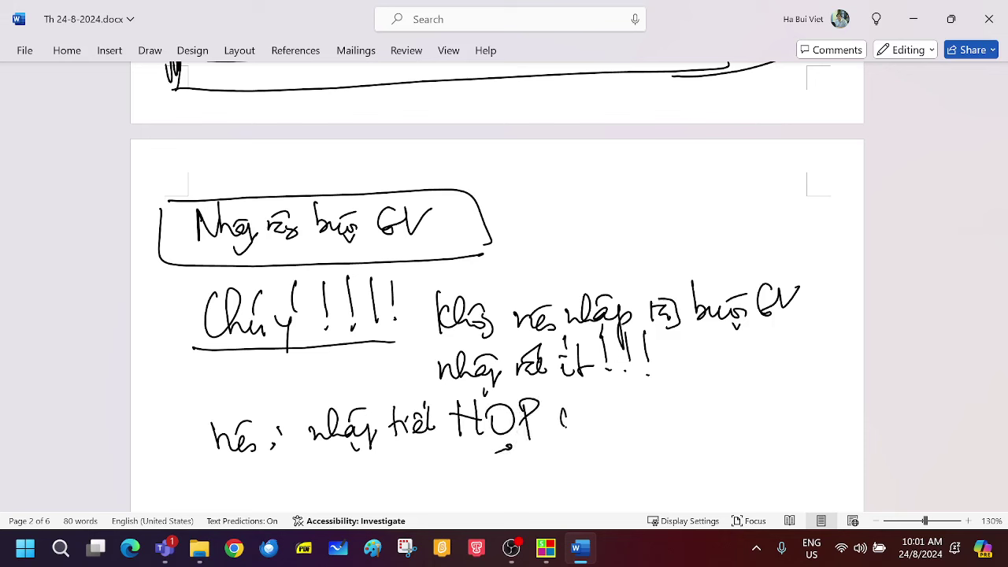
# - Complete the line with "cho các tổ GV" and draw a box around "HỌP cho các tổ GV"
pyautogui.moveTo(570, 403); pyautogui.dragTo(564, 425)
pyautogui.moveTo(578, 399)
pyautogui.mouseDown()
pyautogui.moveTo(590, 426)
pyautogui.moveTo(639, 422)
pyautogui.mouseUp()
pyautogui.moveTo(640, 400)
pyautogui.mouseDown()
pyautogui.moveTo(652, 384)
pyautogui.moveTo(674, 419)
pyautogui.moveTo(679, 400)
pyautogui.mouseUp()
pyautogui.moveTo(686, 407); pyautogui.dragTo(686, 408)
pyautogui.moveTo(677, 399); pyautogui.dragTo(686, 393)
pyautogui.moveTo(717, 391)
pyautogui.mouseDown()
pyautogui.moveTo(713, 406)
pyautogui.moveTo(733, 416)
pyautogui.mouseUp()
pyautogui.moveTo(740, 394); pyautogui.dragTo(756, 380)
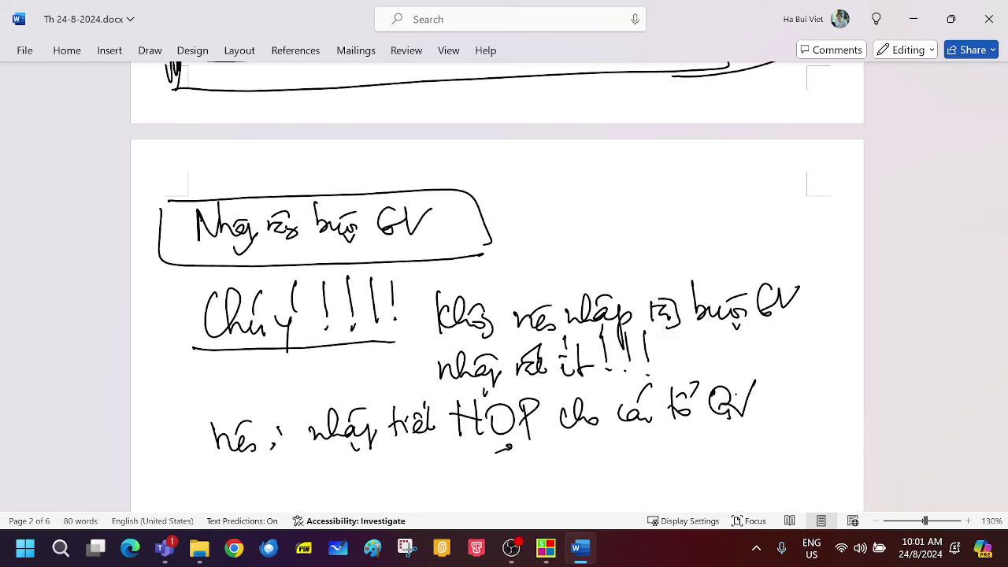
pyautogui.moveTo(448, 390)
pyautogui.mouseDown()
pyautogui.moveTo(447, 417)
pyautogui.moveTo(446, 389)
pyautogui.moveTo(717, 375)
pyautogui.moveTo(764, 422)
pyautogui.mouseUp()
pyautogui.moveTo(440, 450)
pyautogui.mouseDown()
pyautogui.moveTo(689, 449)
pyautogui.moveTo(758, 430)
pyautogui.mouseUp()
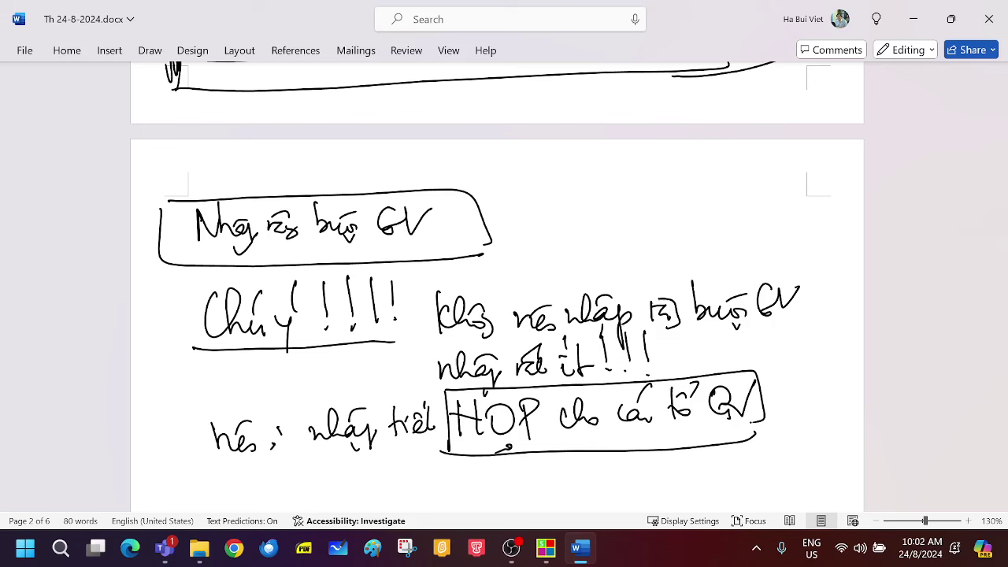
# - Connect a circled handwritten note "mềm" to the framed heading "Nhập ràng buộc GV"
pyautogui.moveTo(475, 220); pyautogui.dragTo(519, 225)
pyautogui.moveTo(539, 211)
pyautogui.mouseDown()
pyautogui.moveTo(542, 230)
pyautogui.moveTo(601, 226)
pyautogui.moveTo(592, 206)
pyautogui.moveTo(622, 222)
pyautogui.moveTo(515, 210)
pyautogui.mouseUp()
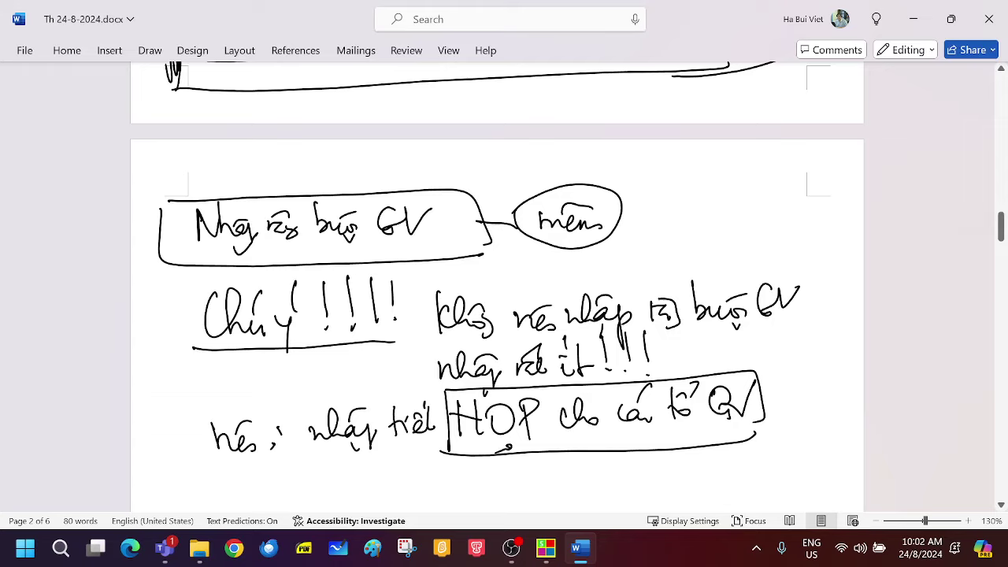
# - Draw a large black rectangular frame in the blank area below the notes, with a row of six short dashes inside
pyautogui.scroll(-6, 496, 284)
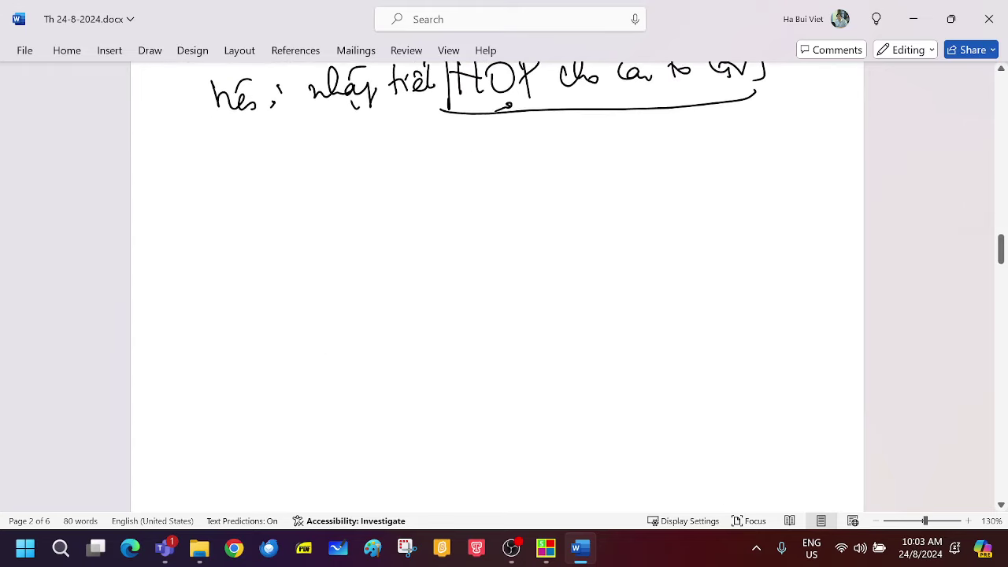
pyautogui.click(150, 52)
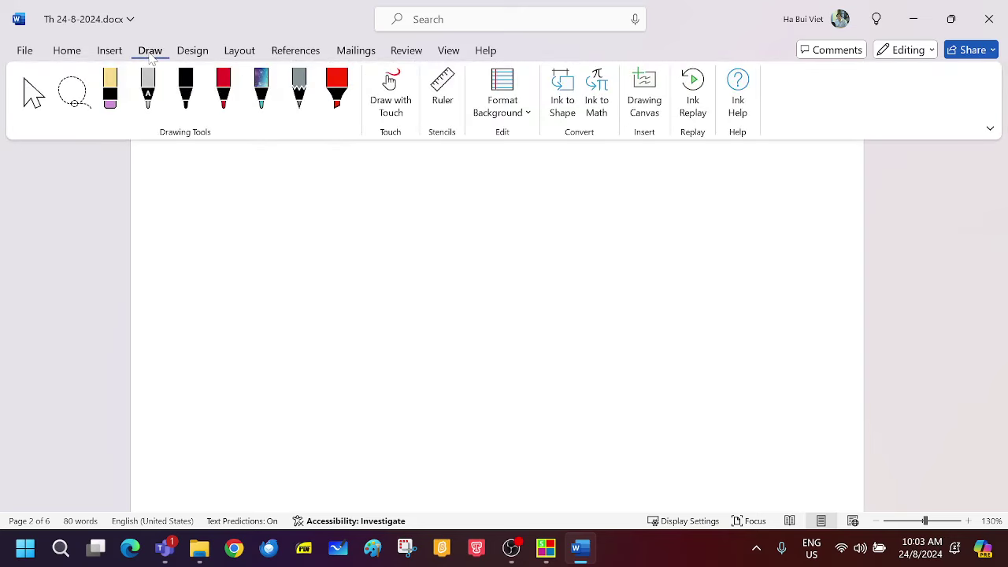
pyautogui.click(186, 93)
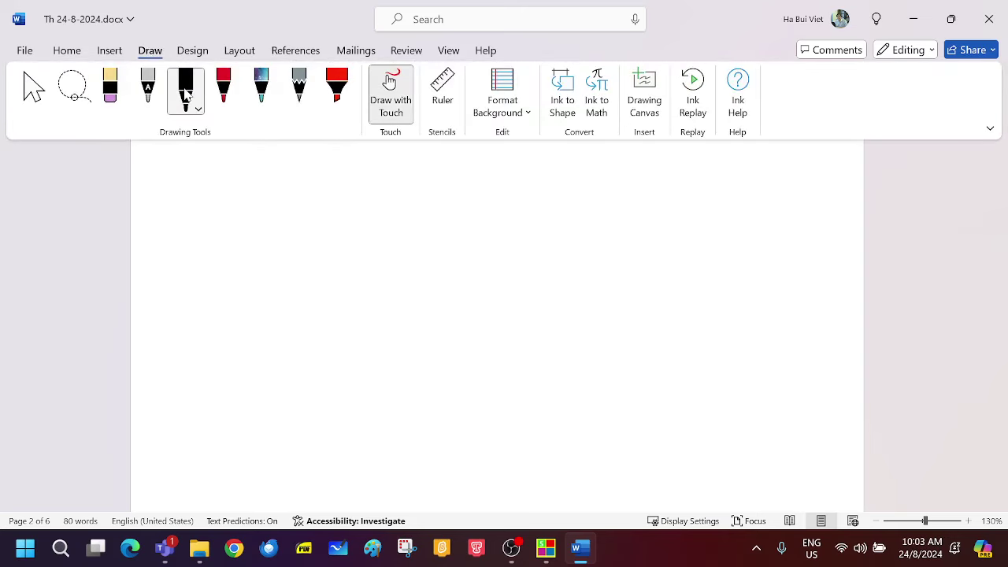
pyautogui.moveTo(252, 219)
pyautogui.mouseDown()
pyautogui.moveTo(253, 434)
pyautogui.moveTo(324, 190)
pyautogui.moveTo(664, 182)
pyautogui.moveTo(661, 398)
pyautogui.mouseUp()
pyautogui.moveTo(254, 431); pyautogui.dragTo(655, 414)
pyautogui.moveTo(286, 254); pyautogui.dragTo(443, 245)
pyautogui.moveTo(475, 245); pyautogui.dragTo(502, 241)
pyautogui.moveTo(545, 243); pyautogui.dragTo(630, 237)
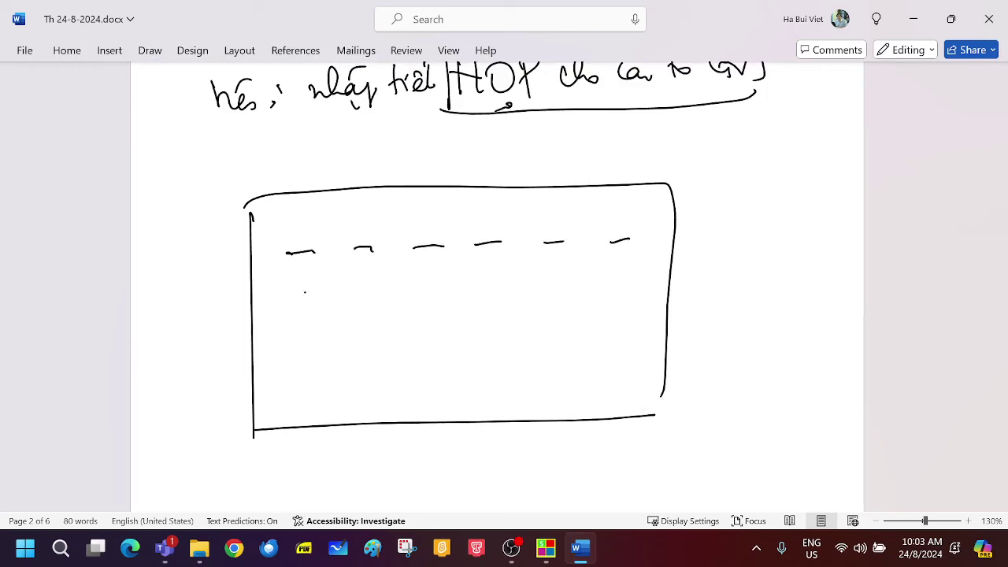
# - Add three more rows of five short dashes below the row of dashes inside the large frame
pyautogui.moveTo(293, 291); pyautogui.dragTo(457, 278)
pyautogui.click(436, 281)
pyautogui.moveTo(518, 284); pyautogui.dragTo(616, 279)
pyautogui.click(568, 286)
pyautogui.moveTo(299, 333); pyautogui.dragTo(326, 331)
pyautogui.moveTo(380, 330); pyautogui.dragTo(562, 323)
pyautogui.moveTo(606, 318); pyautogui.dragTo(630, 316)
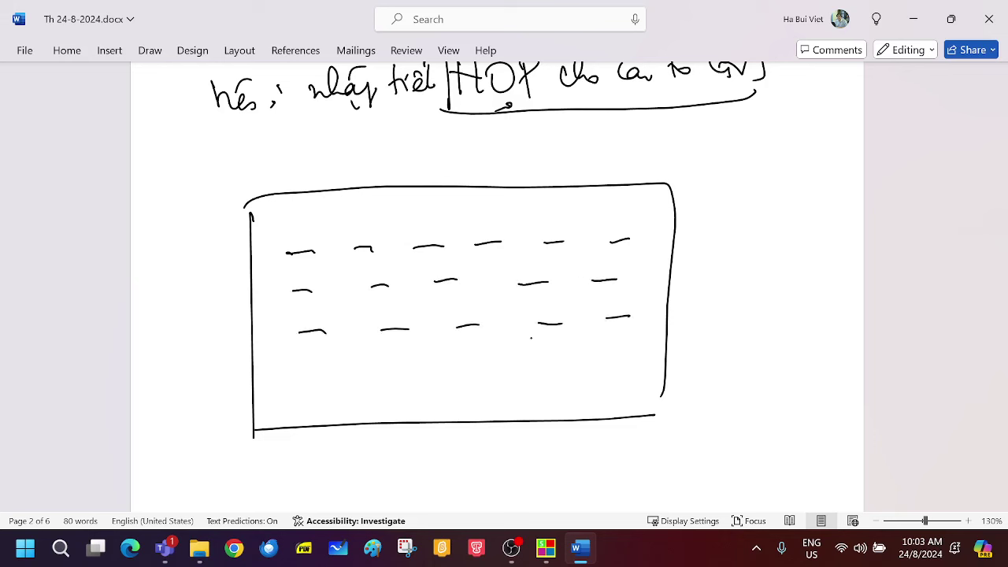
pyautogui.moveTo(305, 382); pyautogui.dragTo(325, 381)
pyautogui.moveTo(386, 378); pyautogui.dragTo(407, 377)
pyautogui.moveTo(471, 372); pyautogui.dragTo(620, 364)
pyautogui.click(593, 374)
# - Draw three fan symbols with small hubs and blades inside the frame, in its two upper corners and near its centre
pyautogui.moveTo(322, 237); pyautogui.dragTo(319, 241)
pyautogui.moveTo(343, 219); pyautogui.dragTo(303, 263)
pyautogui.moveTo(328, 250)
pyautogui.mouseDown()
pyautogui.moveTo(332, 267)
pyautogui.moveTo(349, 257)
pyautogui.mouseUp()
pyautogui.click(344, 262)
pyautogui.moveTo(592, 236)
pyautogui.mouseDown()
pyautogui.moveTo(586, 242)
pyautogui.moveTo(604, 204)
pyautogui.moveTo(587, 239)
pyautogui.mouseUp()
pyautogui.moveTo(597, 243)
pyautogui.mouseDown()
pyautogui.moveTo(614, 253)
pyautogui.moveTo(577, 260)
pyautogui.moveTo(628, 239)
pyautogui.mouseUp()
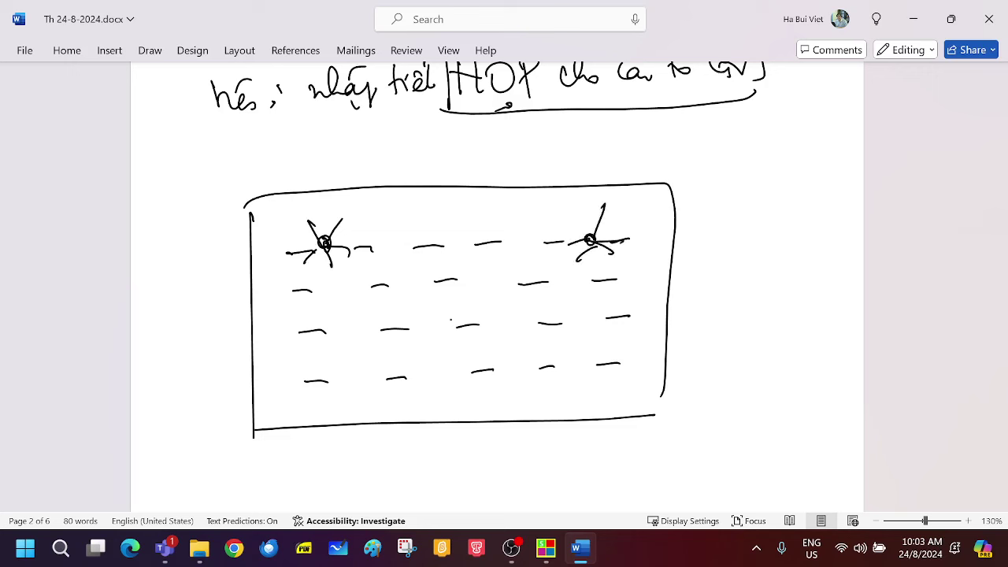
pyautogui.moveTo(449, 297); pyautogui.dragTo(447, 299)
pyautogui.click(474, 290)
pyautogui.moveTo(449, 299); pyautogui.dragTo(477, 290)
pyautogui.moveTo(443, 303)
pyautogui.mouseDown()
pyautogui.moveTo(419, 311)
pyautogui.moveTo(455, 334)
pyautogui.mouseUp()
# - Enclose each of the three fan symbols in a wavy cloud outline
pyautogui.moveTo(272, 250)
pyautogui.mouseDown()
pyautogui.moveTo(365, 196)
pyautogui.moveTo(322, 306)
pyautogui.moveTo(272, 253)
pyautogui.mouseUp()
pyautogui.moveTo(516, 265)
pyautogui.mouseDown()
pyautogui.moveTo(592, 201)
pyautogui.moveTo(567, 272)
pyautogui.mouseUp()
pyautogui.moveTo(386, 319)
pyautogui.mouseDown()
pyautogui.moveTo(401, 269)
pyautogui.moveTo(521, 303)
pyautogui.moveTo(411, 337)
pyautogui.mouseUp()
# - Outline the areas outside the clouds, one between the upper fans and two along the frame's lower part, and hatch them diagonally
pyautogui.moveTo(408, 206)
pyautogui.mouseDown()
pyautogui.moveTo(408, 228)
pyautogui.moveTo(508, 205)
pyautogui.moveTo(458, 258)
pyautogui.mouseUp()
pyautogui.moveTo(271, 317)
pyautogui.mouseDown()
pyautogui.moveTo(425, 343)
pyautogui.moveTo(439, 367)
pyautogui.moveTo(442, 419)
pyautogui.mouseUp()
pyautogui.moveTo(448, 354)
pyautogui.mouseDown()
pyautogui.moveTo(452, 411)
pyautogui.moveTo(520, 294)
pyautogui.moveTo(635, 329)
pyautogui.moveTo(642, 391)
pyautogui.mouseUp()
pyautogui.moveTo(417, 246); pyautogui.dragTo(461, 207)
pyautogui.moveTo(426, 246)
pyautogui.mouseDown()
pyautogui.moveTo(477, 203)
pyautogui.moveTo(508, 230)
pyautogui.mouseUp()
pyautogui.moveTo(579, 295)
pyautogui.mouseDown()
pyautogui.moveTo(511, 338)
pyautogui.moveTo(488, 394)
pyautogui.moveTo(623, 378)
pyautogui.mouseUp()
pyautogui.moveTo(260, 358)
pyautogui.mouseDown()
pyautogui.moveTo(298, 329)
pyautogui.moveTo(327, 374)
pyautogui.moveTo(418, 418)
pyautogui.mouseUp()
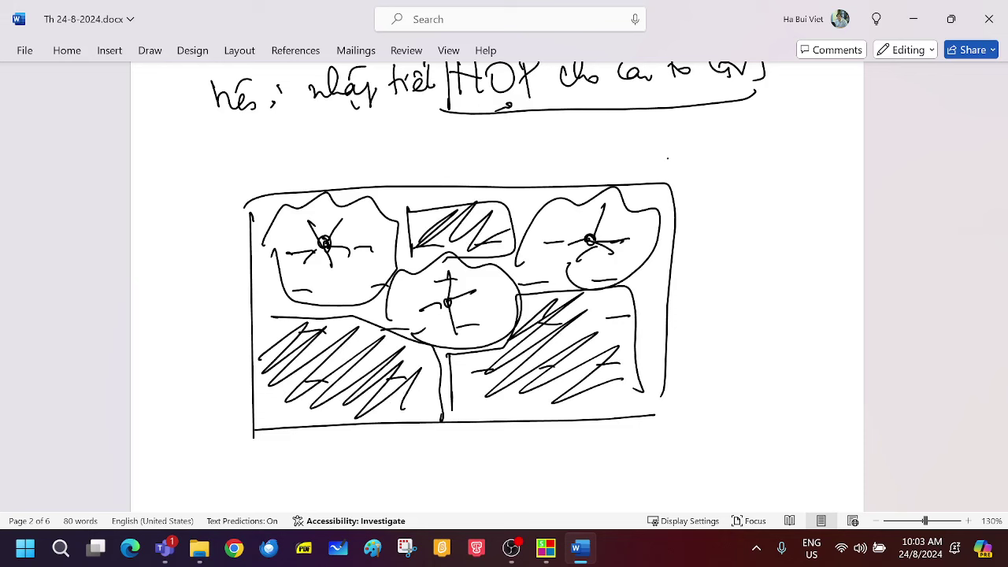
# - Handwrite "ràng buộc GV" beside the frame's upper right corner, with "≡ xếp tôi" on the line below
pyautogui.moveTo(650, 156)
pyautogui.mouseDown()
pyautogui.moveTo(654, 140)
pyautogui.moveTo(679, 154)
pyautogui.moveTo(698, 144)
pyautogui.moveTo(744, 151)
pyautogui.moveTo(775, 134)
pyautogui.mouseUp()
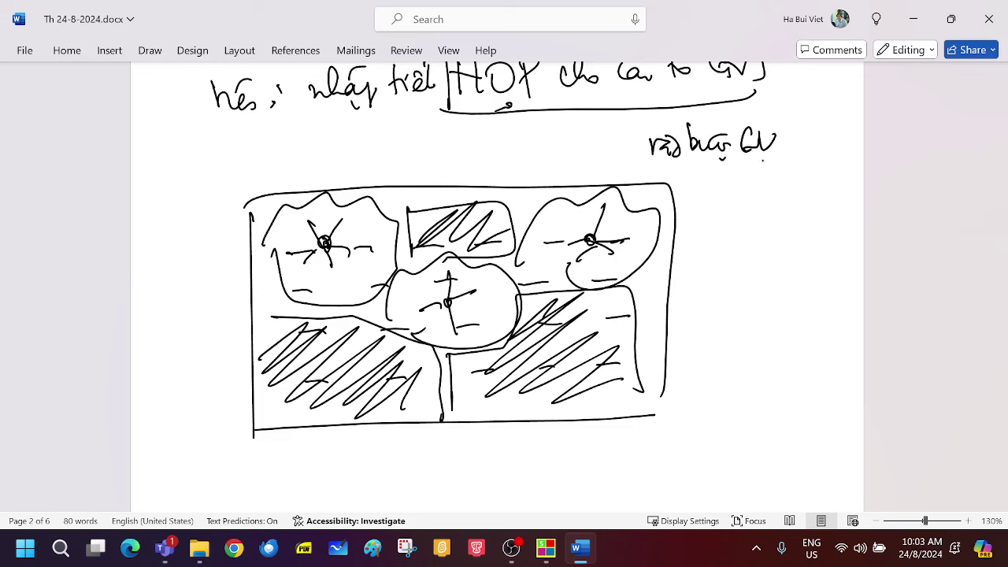
pyautogui.moveTo(696, 182); pyautogui.dragTo(723, 185)
pyautogui.moveTo(698, 194); pyautogui.dragTo(720, 202)
pyautogui.moveTo(745, 183)
pyautogui.mouseDown()
pyautogui.moveTo(758, 199)
pyautogui.moveTo(743, 200)
pyautogui.mouseUp()
pyautogui.moveTo(761, 191)
pyautogui.mouseDown()
pyautogui.moveTo(773, 186)
pyautogui.moveTo(779, 208)
pyautogui.moveTo(779, 175)
pyautogui.mouseUp()
pyautogui.moveTo(799, 170); pyautogui.dragTo(802, 201)
pyautogui.moveTo(792, 191); pyautogui.dragTo(822, 188)
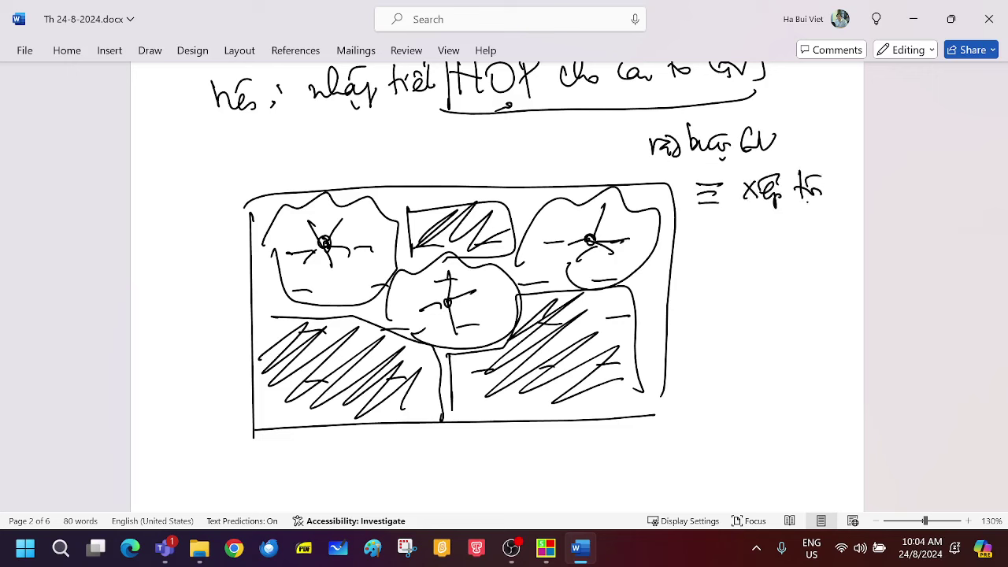
# - Continue the handwritten side note with "ngồi dưới quạt" on a new line
pyautogui.moveTo(698, 228)
pyautogui.mouseDown()
pyautogui.moveTo(714, 255)
pyautogui.moveTo(737, 241)
pyautogui.mouseUp()
pyautogui.moveTo(724, 223); pyautogui.dragTo(753, 238)
pyautogui.moveTo(762, 214)
pyautogui.mouseDown()
pyautogui.moveTo(766, 240)
pyautogui.moveTo(780, 241)
pyautogui.moveTo(792, 241)
pyautogui.moveTo(799, 215)
pyautogui.moveTo(808, 259)
pyautogui.mouseUp()
pyautogui.moveTo(810, 235); pyautogui.dragTo(849, 238)
pyautogui.moveTo(838, 221); pyautogui.dragTo(842, 225)
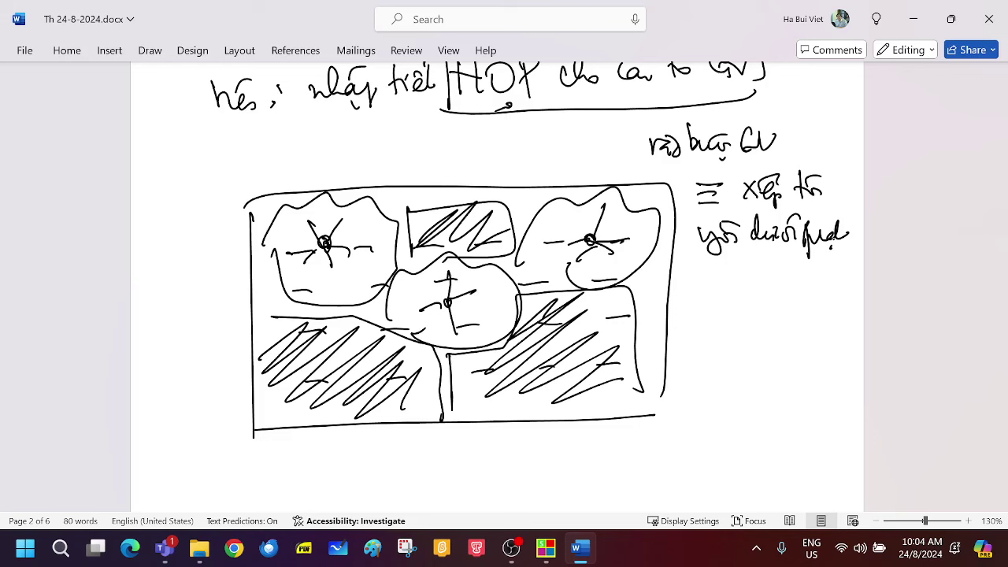
# - Mark seats with small circles and short strokes, mostly inside the two lower hatched areas
pyautogui.moveTo(595, 364); pyautogui.dragTo(608, 371)
pyautogui.moveTo(612, 320); pyautogui.dragTo(618, 323)
pyautogui.moveTo(523, 376)
pyautogui.mouseDown()
pyautogui.moveTo(530, 383)
pyautogui.moveTo(481, 393)
pyautogui.mouseUp()
pyautogui.moveTo(369, 377); pyautogui.dragTo(363, 386)
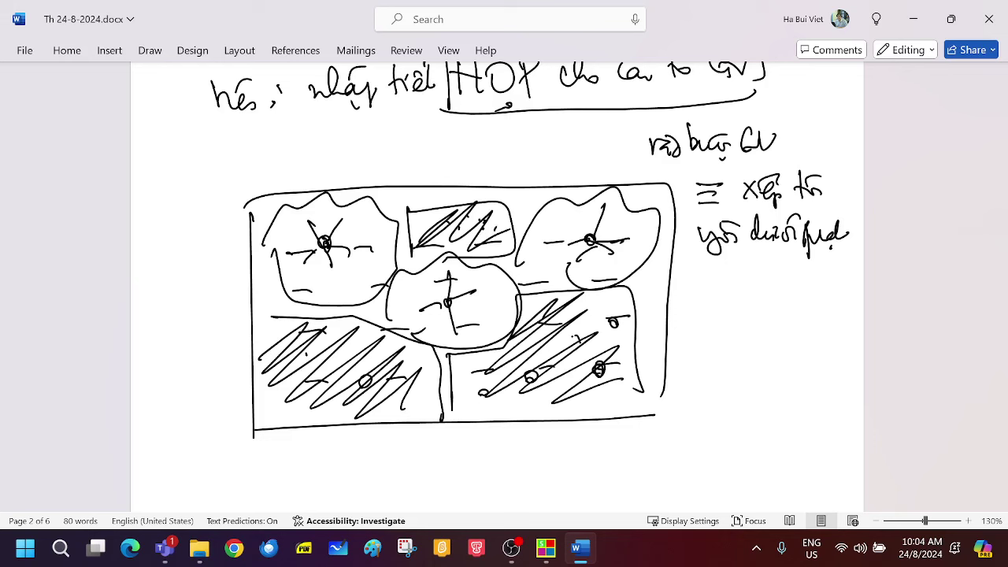
pyautogui.moveTo(426, 396); pyautogui.dragTo(440, 396)
pyautogui.moveTo(287, 364); pyautogui.dragTo(298, 369)
pyautogui.moveTo(370, 376); pyautogui.dragTo(365, 386)
pyautogui.moveTo(423, 319); pyautogui.dragTo(431, 326)
# - Circle the handwritten words "ràng buộc GV" and cross them out with two diagonal strokes
pyautogui.moveTo(776, 122)
pyautogui.mouseDown()
pyautogui.moveTo(685, 112)
pyautogui.moveTo(701, 170)
pyautogui.moveTo(780, 130)
pyautogui.mouseUp()
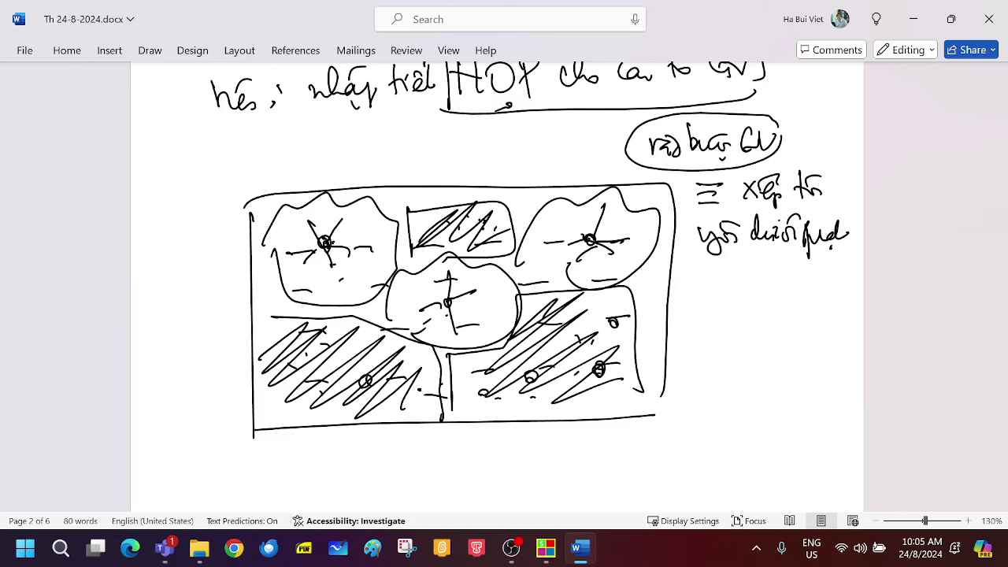
pyautogui.moveTo(582, 110); pyautogui.dragTo(807, 169)
pyautogui.moveTo(595, 170); pyautogui.dragTo(780, 114)
# - Draw an arrow from outside the frame to the lower right hatched area and write "100%" above its line
pyautogui.moveTo(780, 325)
pyautogui.mouseDown()
pyautogui.moveTo(636, 319)
pyautogui.moveTo(693, 344)
pyautogui.mouseUp()
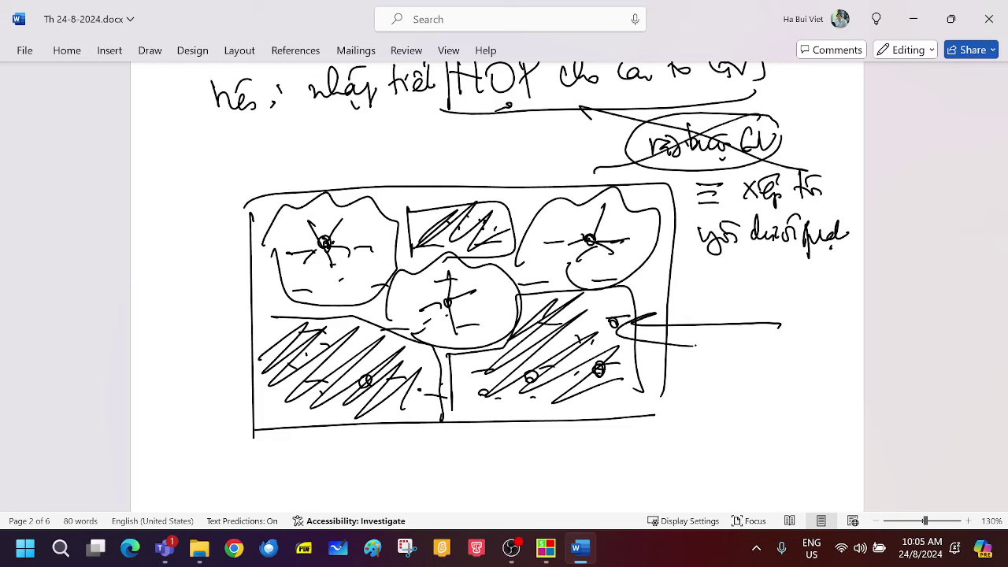
pyautogui.moveTo(720, 284); pyautogui.dragTo(722, 318)
pyautogui.moveTo(736, 293)
pyautogui.mouseDown()
pyautogui.moveTo(771, 284)
pyautogui.moveTo(764, 315)
pyautogui.mouseUp()
pyautogui.moveTo(777, 304); pyautogui.dragTo(775, 306)
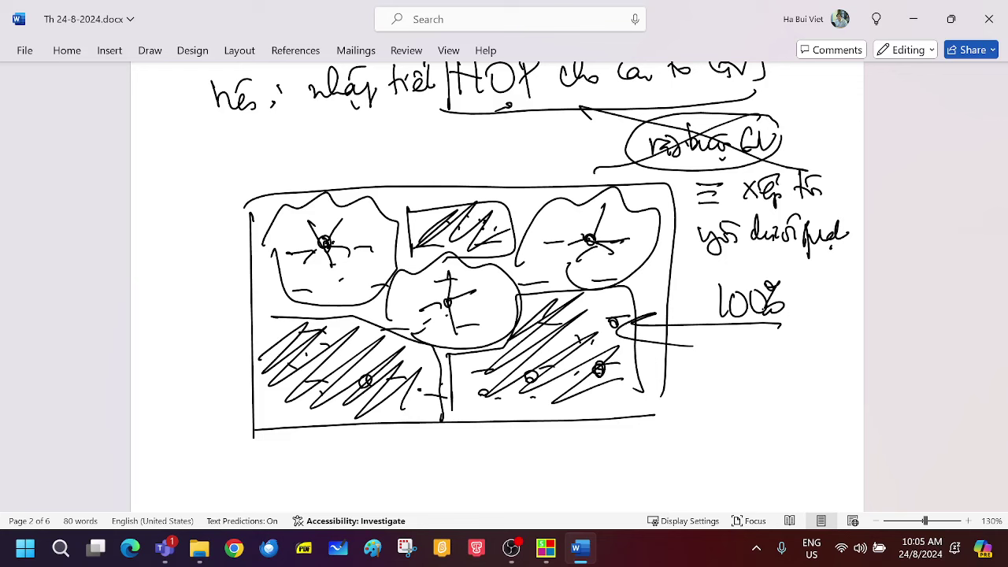
# - Scatter further short marks and dots across the fan clouds and hatched areas of the sketch
pyautogui.moveTo(318, 247); pyautogui.dragTo(324, 257)
pyautogui.moveTo(299, 253); pyautogui.dragTo(301, 263)
pyautogui.moveTo(461, 318); pyautogui.dragTo(469, 333)
pyautogui.moveTo(578, 220); pyautogui.dragTo(581, 226)
pyautogui.moveTo(347, 361)
pyautogui.mouseDown()
pyautogui.moveTo(357, 354)
pyautogui.moveTo(324, 349)
pyautogui.mouseUp()
pyautogui.moveTo(379, 395); pyautogui.dragTo(387, 390)
pyautogui.moveTo(509, 397); pyautogui.dragTo(520, 397)
pyautogui.moveTo(580, 391); pyautogui.dragTo(583, 379)
pyautogui.moveTo(608, 377); pyautogui.dragTo(575, 338)
pyautogui.moveTo(606, 372); pyautogui.dragTo(607, 362)
pyautogui.moveTo(601, 318); pyautogui.dragTo(599, 310)
pyautogui.moveTo(438, 226); pyautogui.dragTo(449, 224)
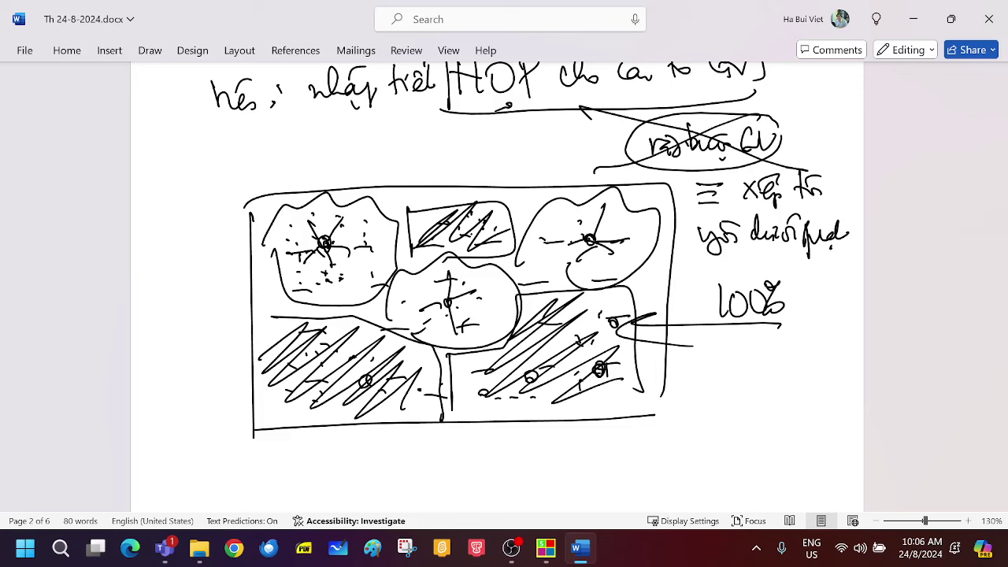
# - Draw a small hatched box under the frame and write the letters "A" and "B" beside it
pyautogui.moveTo(299, 435)
pyautogui.mouseDown()
pyautogui.moveTo(302, 498)
pyautogui.moveTo(441, 468)
pyautogui.moveTo(437, 490)
pyautogui.mouseUp()
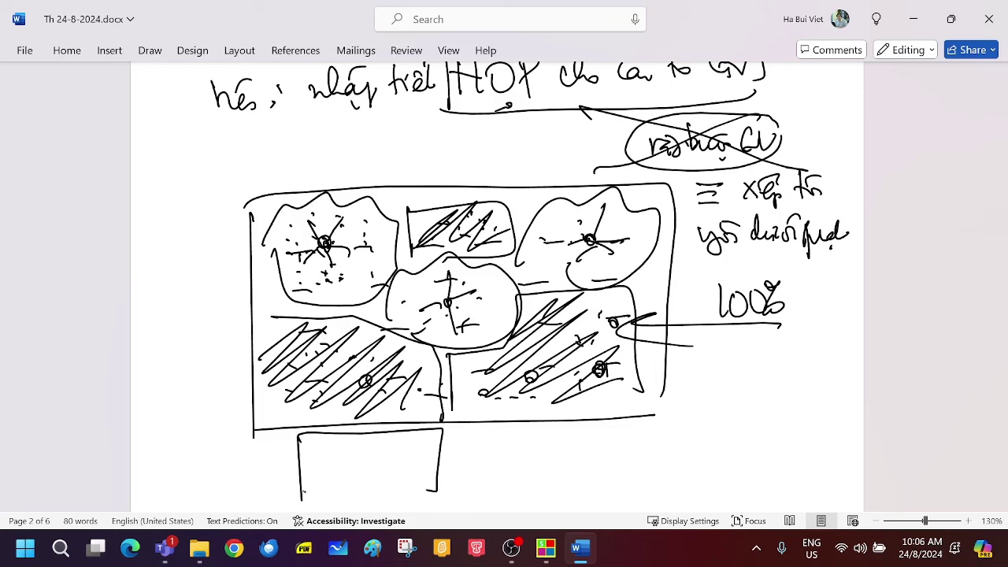
pyautogui.moveTo(304, 492); pyautogui.dragTo(438, 490)
pyautogui.moveTo(309, 476)
pyautogui.mouseDown()
pyautogui.moveTo(344, 441)
pyautogui.moveTo(375, 438)
pyautogui.mouseUp()
pyautogui.moveTo(367, 478)
pyautogui.mouseDown()
pyautogui.moveTo(398, 437)
pyautogui.moveTo(479, 456)
pyautogui.moveTo(475, 448)
pyautogui.mouseUp()
pyautogui.moveTo(574, 432); pyautogui.dragTo(575, 466)
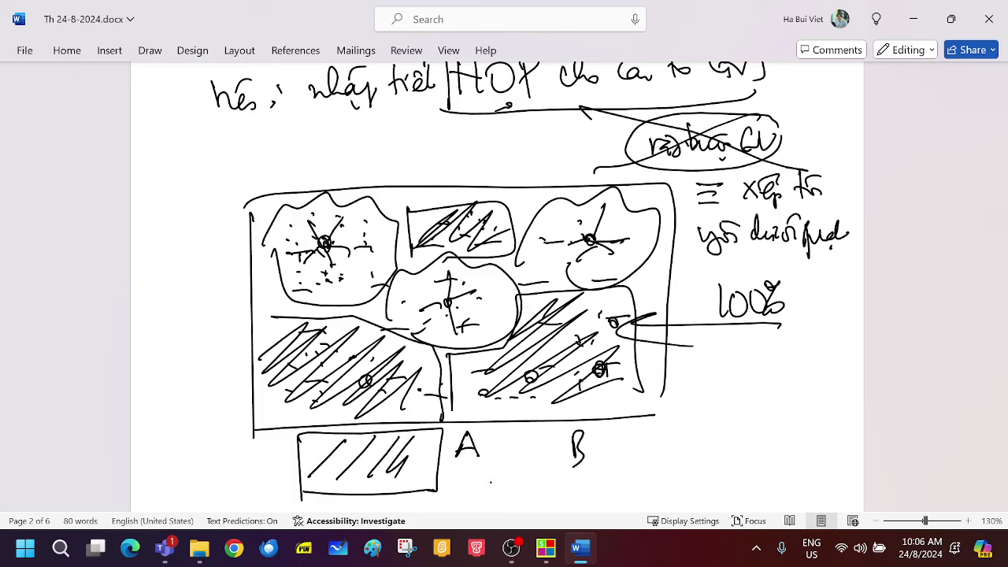
# - Circle the letter "A" and fill the small hatched box with additional strokes
pyautogui.moveTo(465, 424)
pyautogui.mouseDown()
pyautogui.moveTo(449, 447)
pyautogui.moveTo(488, 433)
pyautogui.moveTo(472, 427)
pyautogui.mouseUp()
pyautogui.click(372, 458)
pyautogui.moveTo(304, 450)
pyautogui.mouseDown()
pyautogui.moveTo(413, 446)
pyautogui.moveTo(429, 464)
pyautogui.mouseUp()
pyautogui.moveTo(318, 474); pyautogui.dragTo(337, 477)
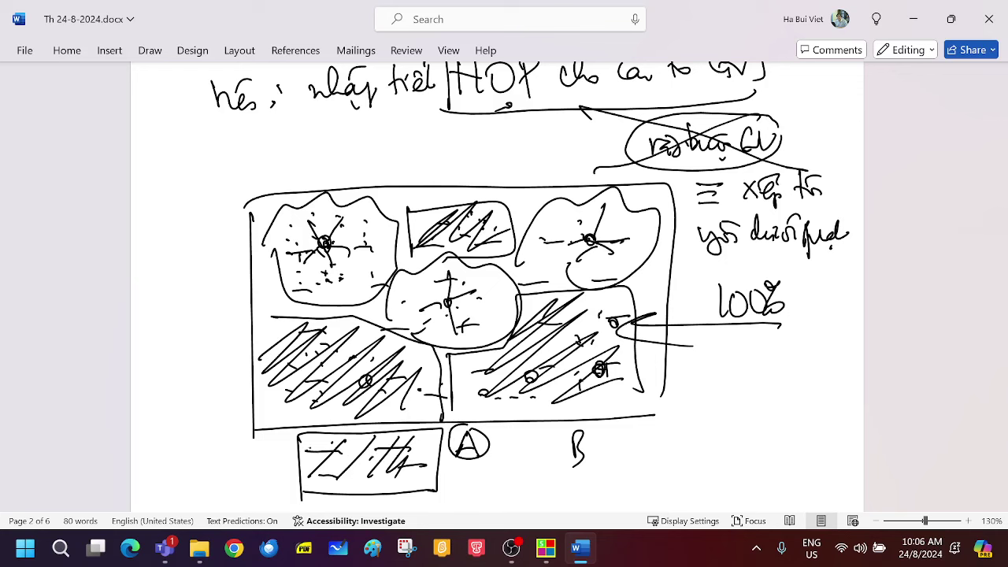
pyautogui.moveTo(306, 446)
pyautogui.mouseDown()
pyautogui.moveTo(334, 486)
pyautogui.moveTo(317, 478)
pyautogui.mouseUp()
pyautogui.moveTo(342, 441)
pyautogui.mouseDown()
pyautogui.moveTo(357, 456)
pyautogui.moveTo(351, 482)
pyautogui.mouseUp()
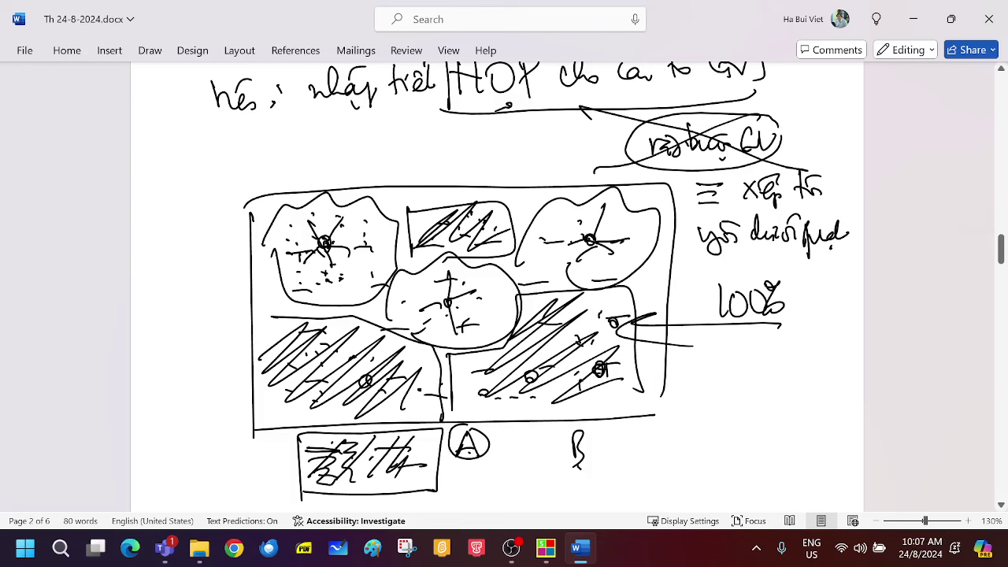
# - Switch to School Timetable System and open the teaching assignment table (PCGD)
pyautogui.scroll(-4, 504, 283)
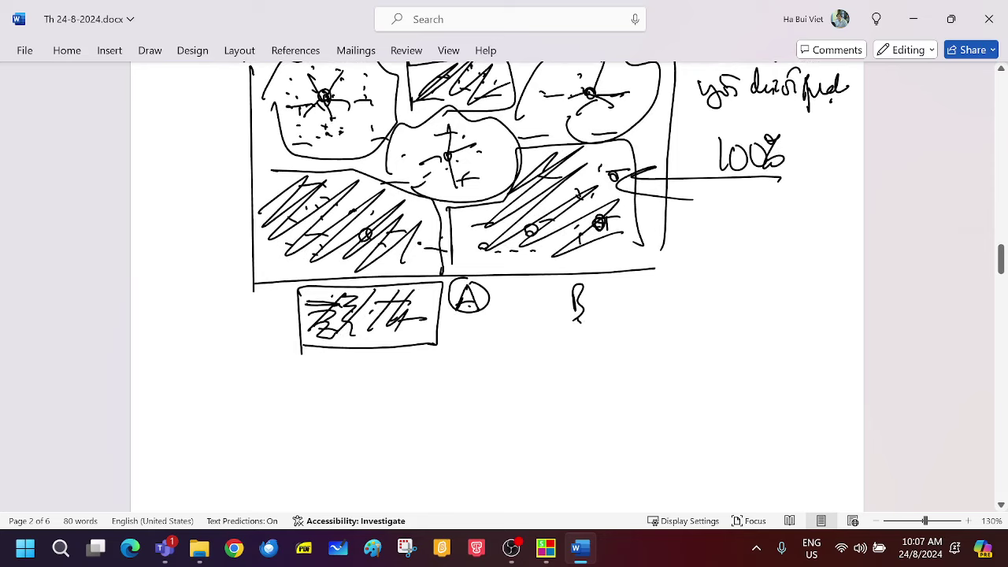
pyautogui.scroll(-4, 504, 284)
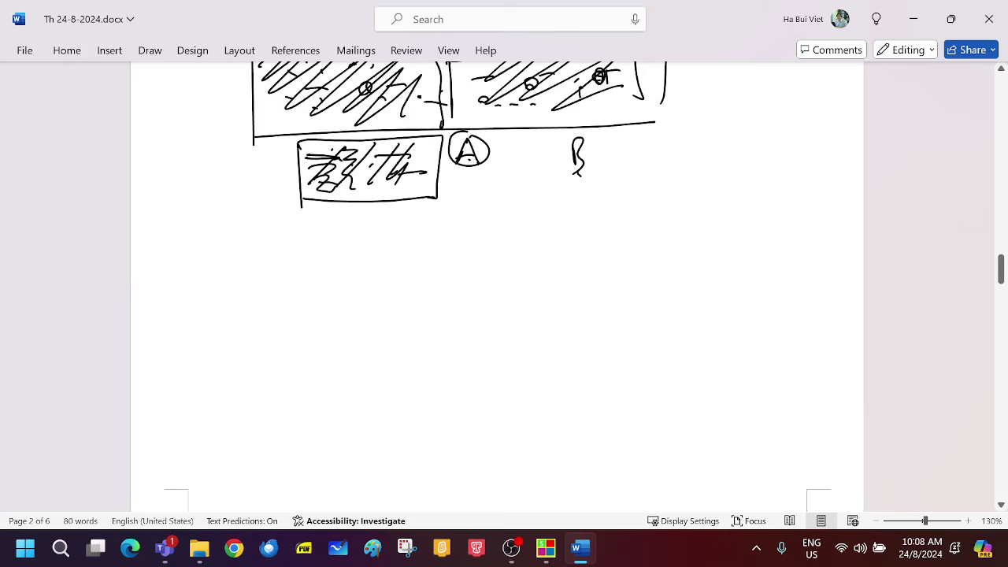
pyautogui.moveTo(544, 554)
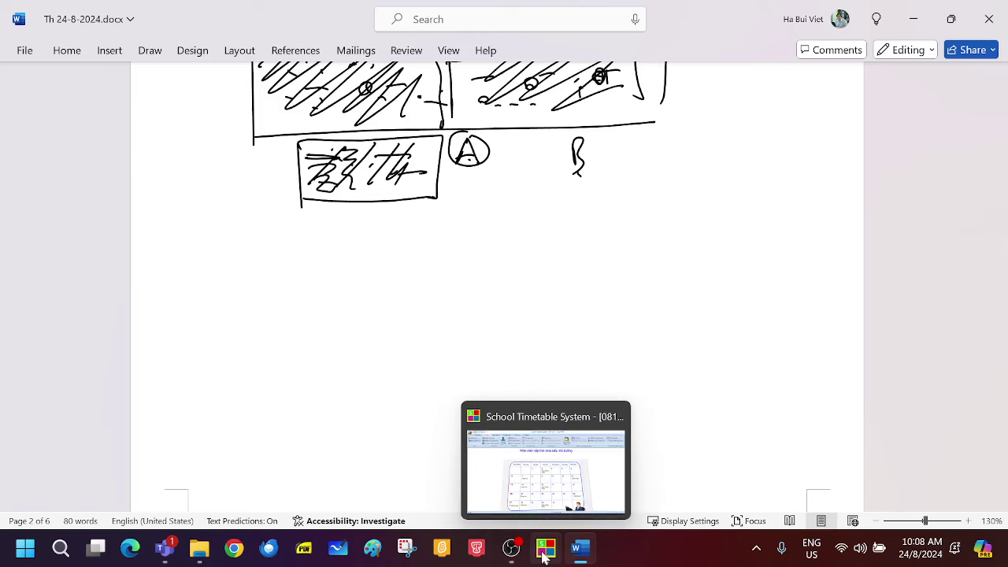
pyautogui.click(543, 555)
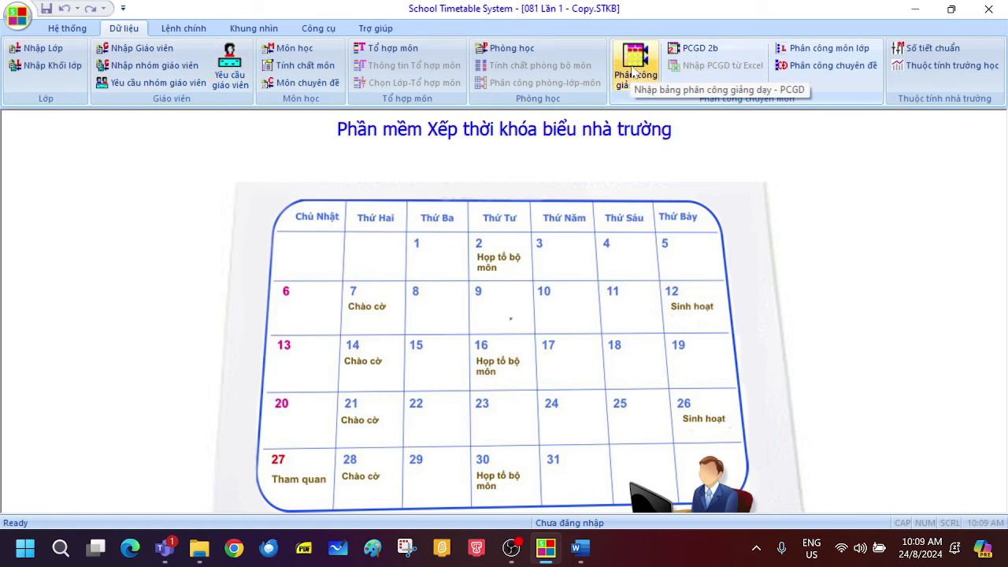
pyautogui.click(634, 73)
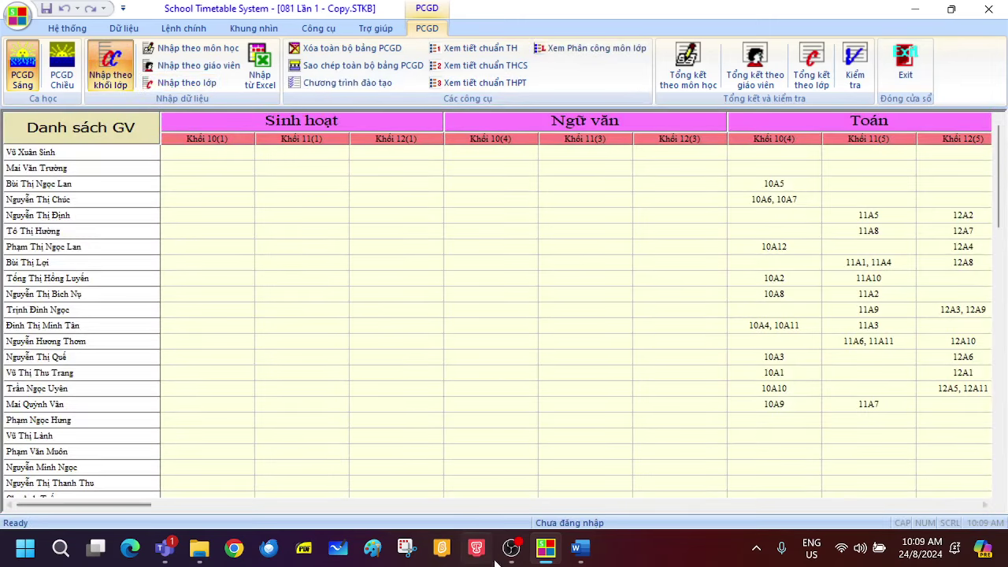
# - Switch back to Word, draw a horizontal divider below the sketch and handwrite the heading "Nhập PCGD" under it
pyautogui.moveTo(562, 559)
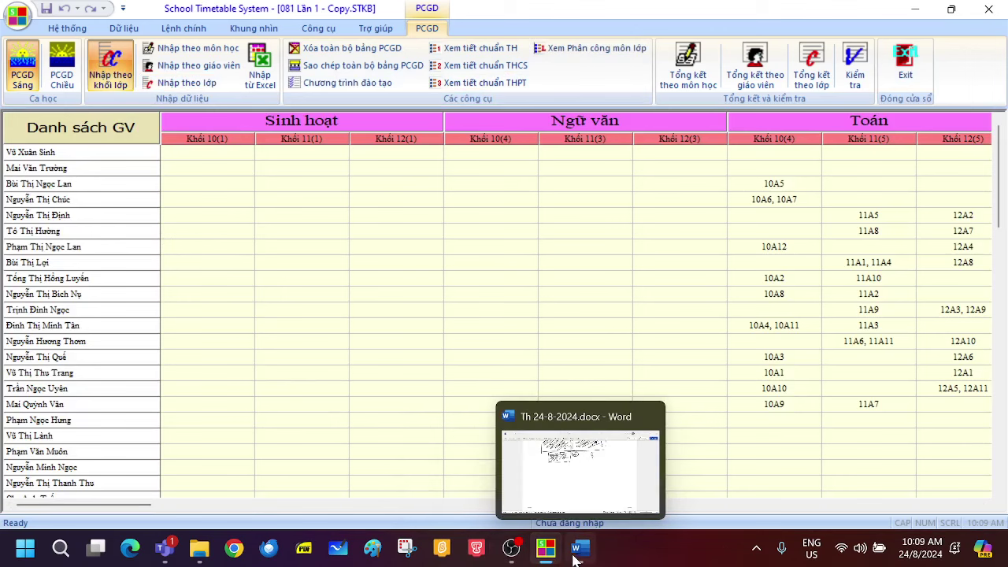
pyautogui.click(578, 552)
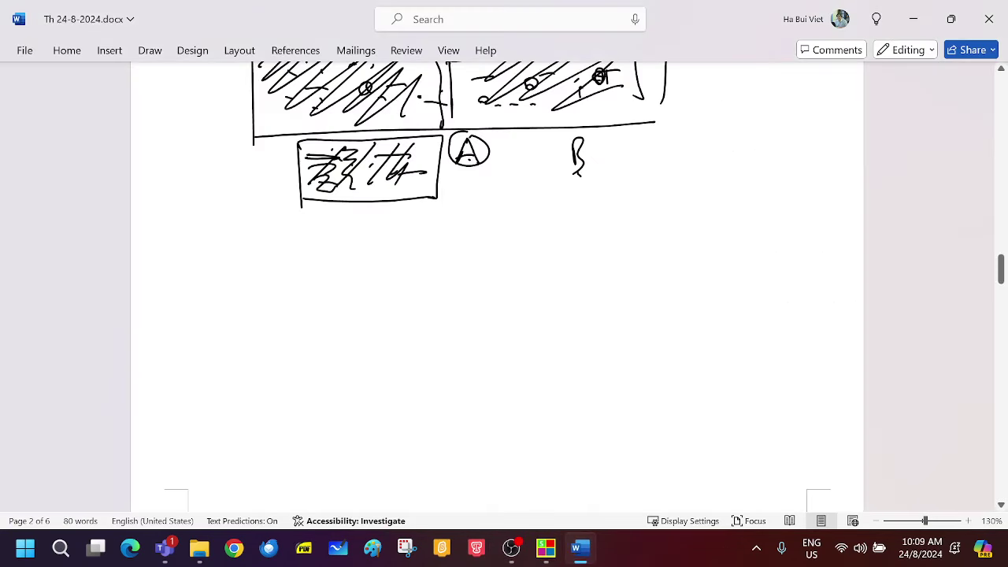
pyautogui.click(149, 50)
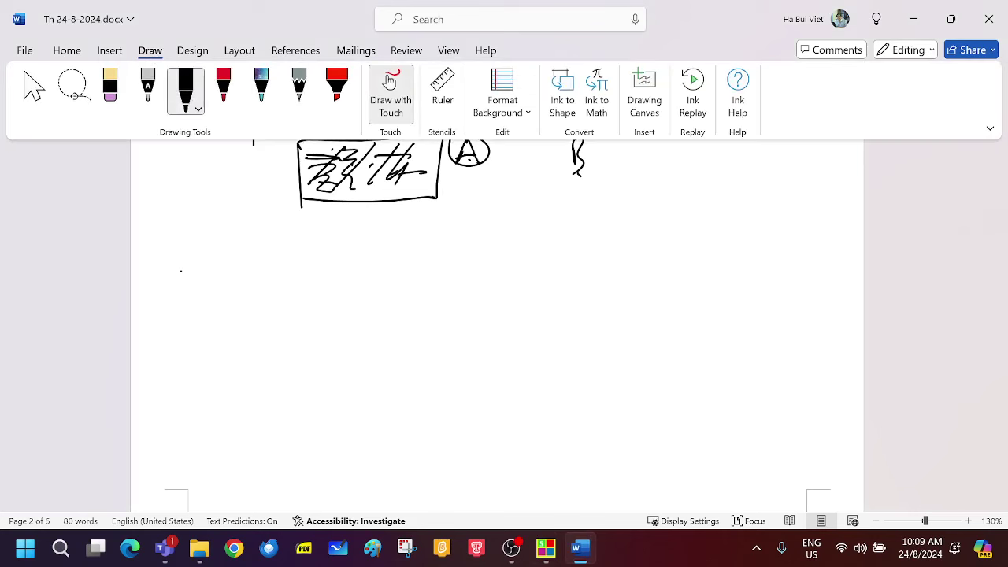
pyautogui.moveTo(149, 238); pyautogui.dragTo(809, 238)
pyautogui.moveTo(190, 272)
pyautogui.mouseDown()
pyautogui.moveTo(209, 302)
pyautogui.moveTo(230, 282)
pyautogui.moveTo(262, 300)
pyautogui.moveTo(261, 277)
pyautogui.mouseUp()
pyautogui.moveTo(292, 268)
pyautogui.mouseDown()
pyautogui.moveTo(294, 303)
pyautogui.moveTo(293, 286)
pyautogui.moveTo(338, 300)
pyautogui.moveTo(356, 281)
pyautogui.moveTo(352, 300)
pyautogui.moveTo(375, 297)
pyautogui.moveTo(369, 304)
pyautogui.mouseUp()
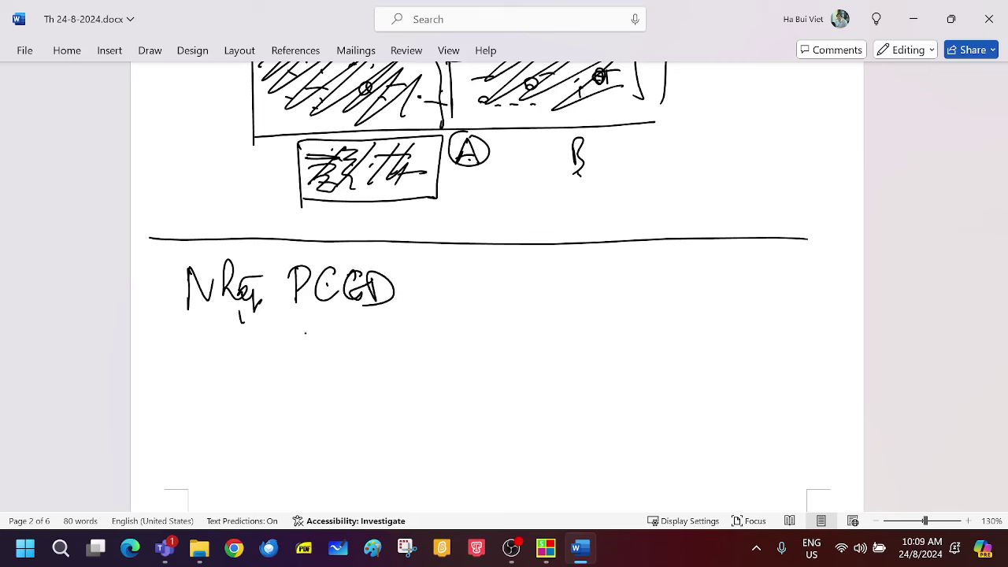
# - Start a dashed handwritten item reading "Nhập theo từng" under the heading "Nhập PCGD"
pyautogui.moveTo(316, 337)
pyautogui.mouseDown()
pyautogui.moveTo(344, 345)
pyautogui.moveTo(369, 315)
pyautogui.moveTo(398, 357)
pyautogui.moveTo(396, 322)
pyautogui.mouseUp()
pyautogui.click(386, 358)
pyautogui.moveTo(426, 315)
pyautogui.mouseDown()
pyautogui.moveTo(427, 343)
pyautogui.moveTo(435, 330)
pyautogui.mouseUp()
pyautogui.moveTo(433, 312)
pyautogui.mouseDown()
pyautogui.moveTo(445, 340)
pyautogui.moveTo(455, 339)
pyautogui.mouseUp()
pyautogui.moveTo(451, 337)
pyautogui.mouseDown()
pyautogui.moveTo(472, 336)
pyautogui.moveTo(490, 317)
pyautogui.mouseUp()
pyautogui.moveTo(495, 312)
pyautogui.mouseDown()
pyautogui.moveTo(493, 345)
pyautogui.moveTo(506, 344)
pyautogui.moveTo(517, 309)
pyautogui.mouseUp()
pyautogui.moveTo(473, 319)
pyautogui.mouseDown()
pyautogui.moveTo(504, 318)
pyautogui.moveTo(523, 352)
pyautogui.mouseUp()
# - Complete the first handwritten item with "buổi học S/C"
pyautogui.moveTo(550, 302)
pyautogui.mouseDown()
pyautogui.moveTo(551, 329)
pyautogui.moveTo(601, 339)
pyautogui.mouseUp()
pyautogui.moveTo(583, 318)
pyautogui.mouseDown()
pyautogui.moveTo(597, 312)
pyautogui.moveTo(596, 337)
pyautogui.mouseUp()
pyautogui.moveTo(621, 301)
pyautogui.mouseDown()
pyautogui.moveTo(622, 327)
pyautogui.moveTo(635, 337)
pyautogui.mouseUp()
pyautogui.moveTo(639, 324)
pyautogui.mouseDown()
pyautogui.moveTo(642, 337)
pyautogui.moveTo(655, 333)
pyautogui.mouseUp()
pyautogui.moveTo(640, 346); pyautogui.dragTo(642, 351)
pyautogui.moveTo(687, 291); pyautogui.dragTo(668, 337)
pyautogui.moveTo(711, 280); pyautogui.dragTo(694, 356)
pyautogui.moveTo(735, 298); pyautogui.dragTo(750, 339)
# - Handwrite a second dashed item "Rất cẩn thận" and draw a double vertical line to the right of both items
pyautogui.moveTo(318, 391); pyautogui.dragTo(341, 391)
pyautogui.moveTo(353, 372); pyautogui.dragTo(356, 411)
pyautogui.moveTo(352, 373)
pyautogui.mouseDown()
pyautogui.moveTo(372, 408)
pyautogui.moveTo(394, 408)
pyautogui.moveTo(396, 389)
pyautogui.mouseUp()
pyautogui.click(389, 398)
pyautogui.moveTo(394, 383)
pyautogui.mouseDown()
pyautogui.moveTo(400, 373)
pyautogui.moveTo(412, 405)
pyautogui.mouseUp()
pyautogui.moveTo(441, 396)
pyautogui.mouseDown()
pyautogui.moveTo(440, 406)
pyautogui.moveTo(466, 405)
pyautogui.mouseUp()
pyautogui.moveTo(445, 394); pyautogui.dragTo(462, 388)
pyautogui.moveTo(451, 383); pyautogui.dragTo(496, 405)
pyautogui.moveTo(486, 392)
pyautogui.mouseDown()
pyautogui.moveTo(512, 391)
pyautogui.moveTo(508, 404)
pyautogui.mouseUp()
pyautogui.moveTo(508, 394)
pyautogui.mouseDown()
pyautogui.moveTo(539, 403)
pyautogui.moveTo(539, 375)
pyautogui.moveTo(561, 401)
pyautogui.moveTo(577, 395)
pyautogui.mouseUp()
pyautogui.click(525, 420)
pyautogui.click(385, 430)
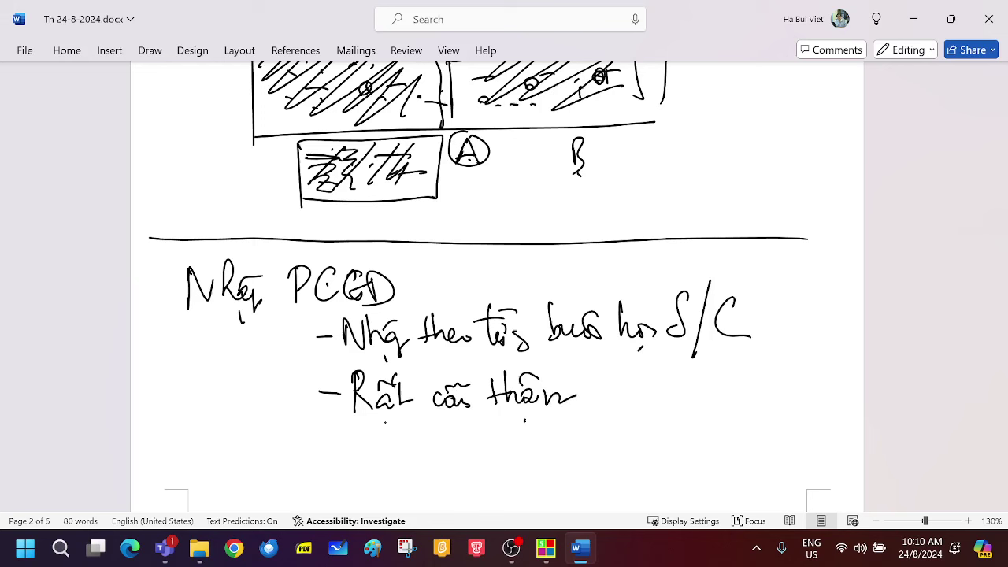
pyautogui.moveTo(760, 282)
pyautogui.mouseDown()
pyautogui.moveTo(757, 410)
pyautogui.moveTo(766, 293)
pyautogui.moveTo(773, 404)
pyautogui.moveTo(774, 394)
pyautogui.mouseUp()
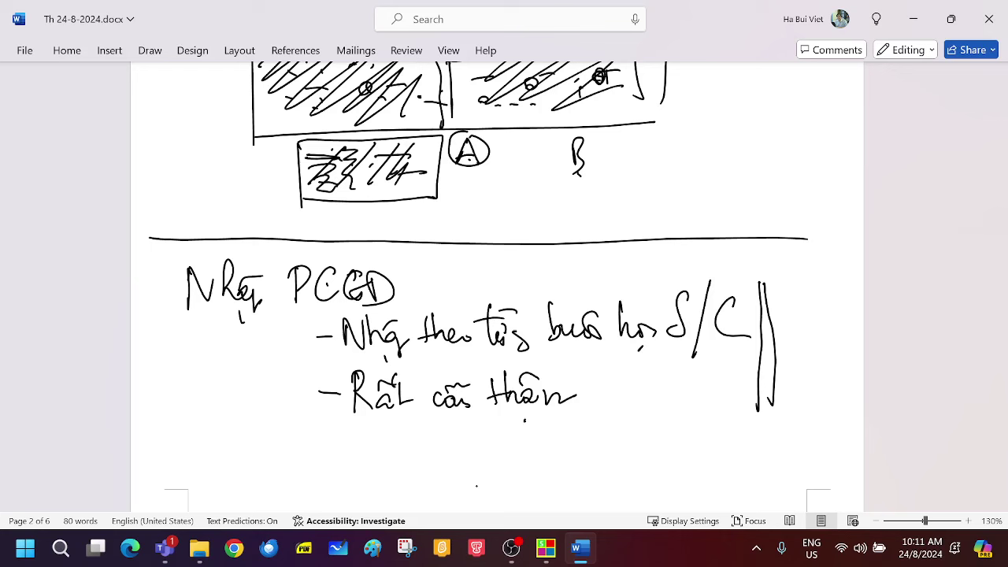
# - Switch to School Timetable System and try to open the afternoon assignment table (PCGD Chiều), returning to the morning one (PCGD Sáng)
pyautogui.click(546, 548)
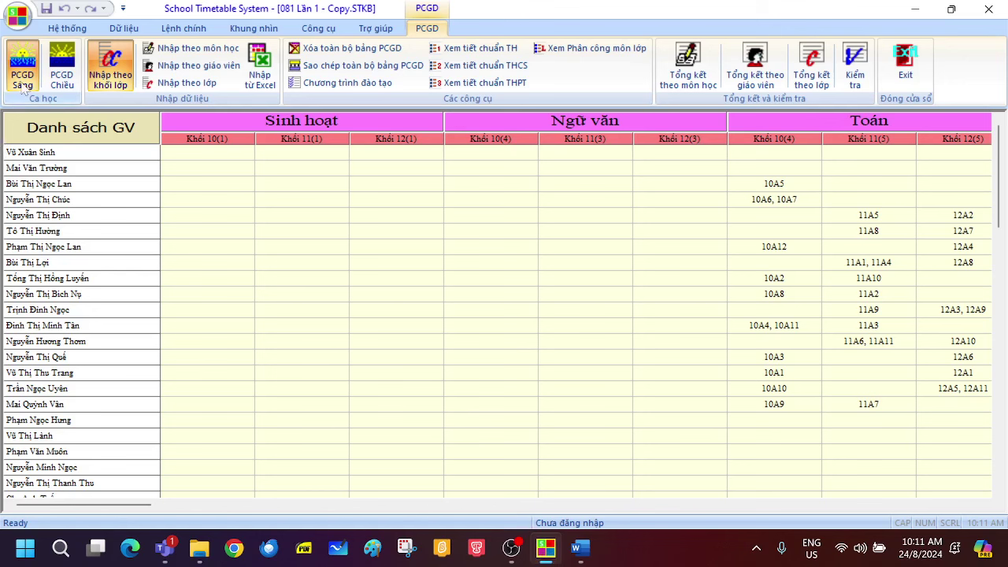
pyautogui.click(67, 82)
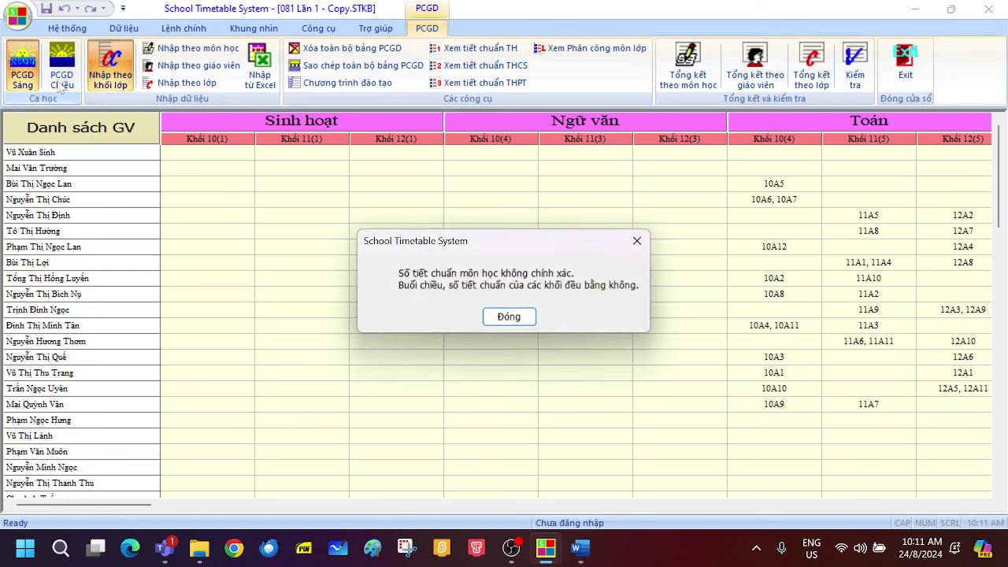
pyautogui.click(520, 319)
pyautogui.click(24, 70)
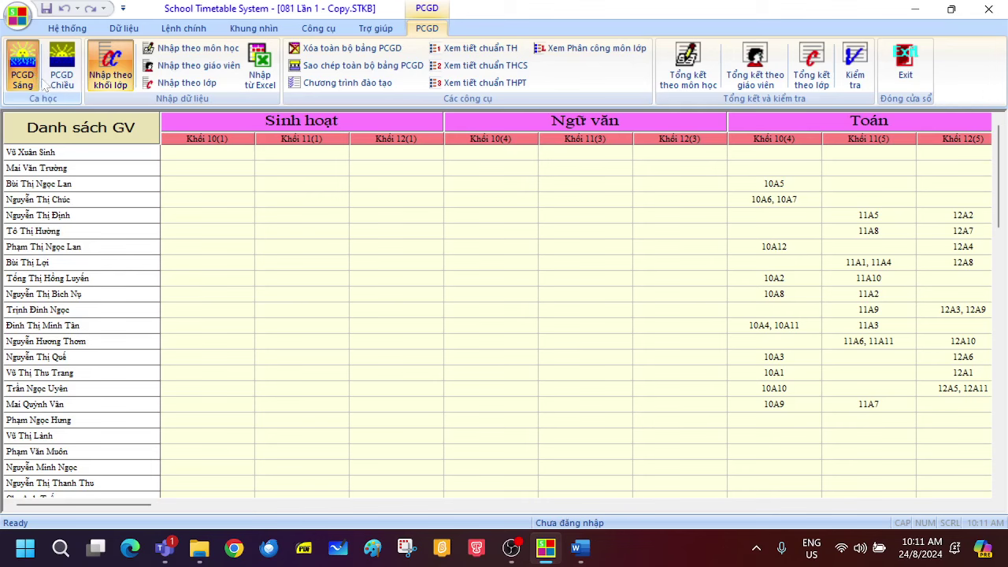
pyautogui.click(65, 84)
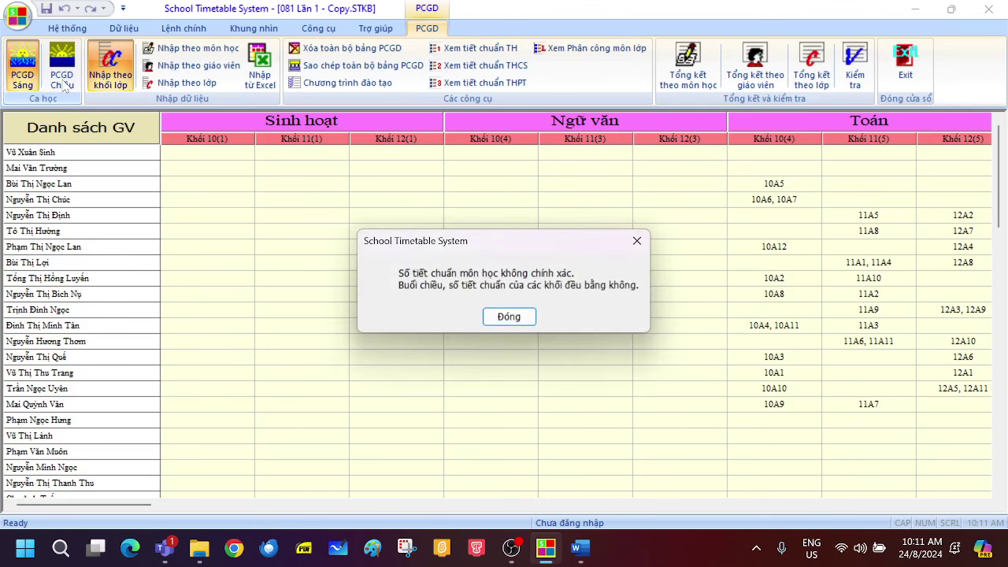
pyautogui.click(512, 317)
pyautogui.click(22, 70)
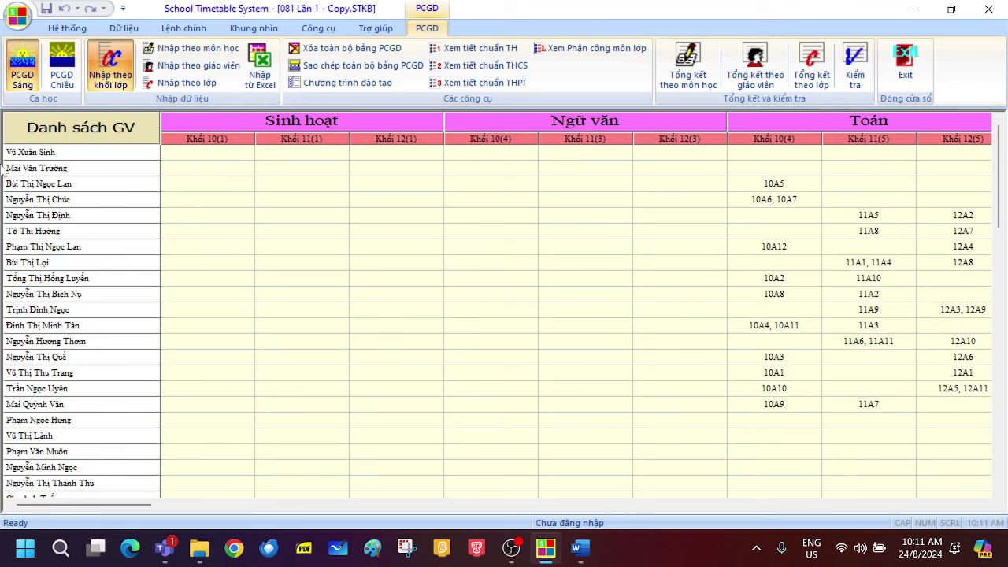
# - Limit the morning assignment table to the subjects Sinh hoạt and Ngữ văn
pyautogui.scroll(-4, 55, 219)
pyautogui.scroll(-3, 79, 406)
pyautogui.scroll(3, 71, 319)
pyautogui.scroll(3, 59, 229)
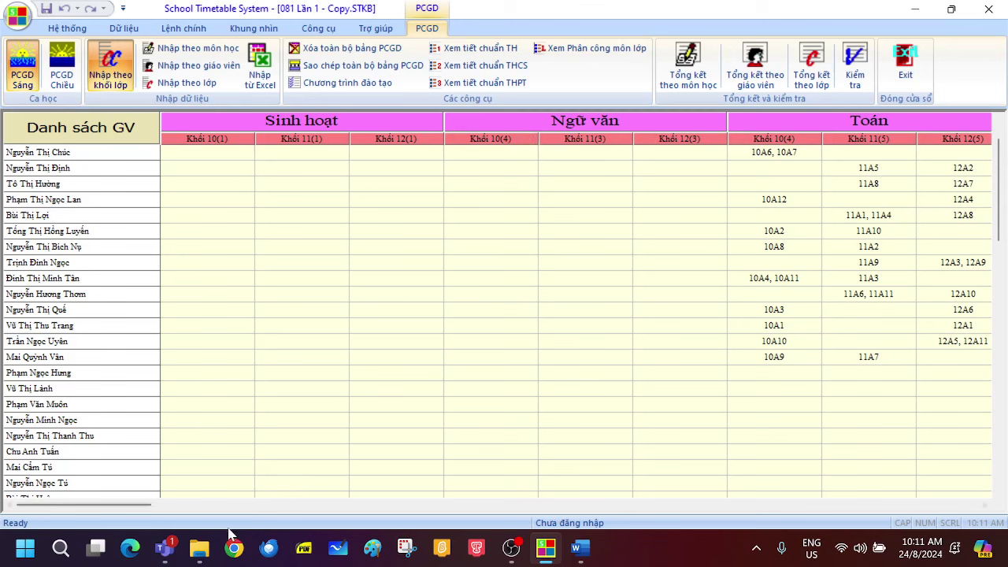
pyautogui.moveTo(94, 510); pyautogui.dragTo(52, 516)
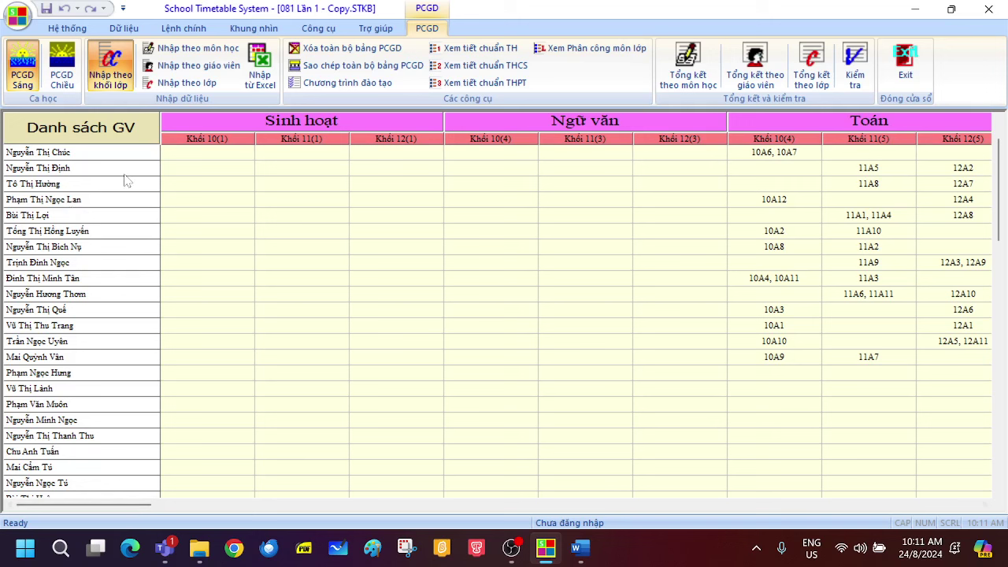
pyautogui.rightClick(198, 124)
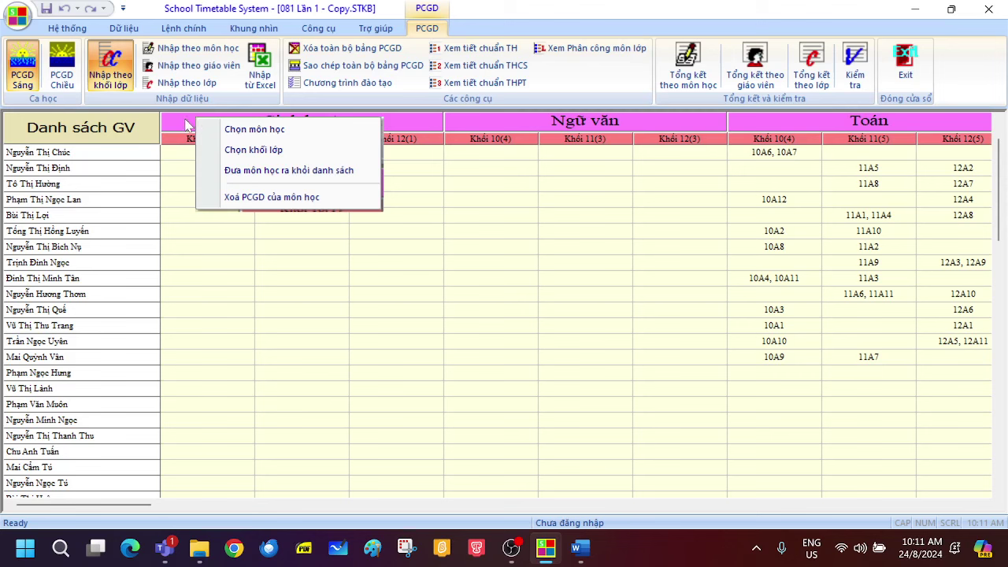
pyautogui.click(260, 129)
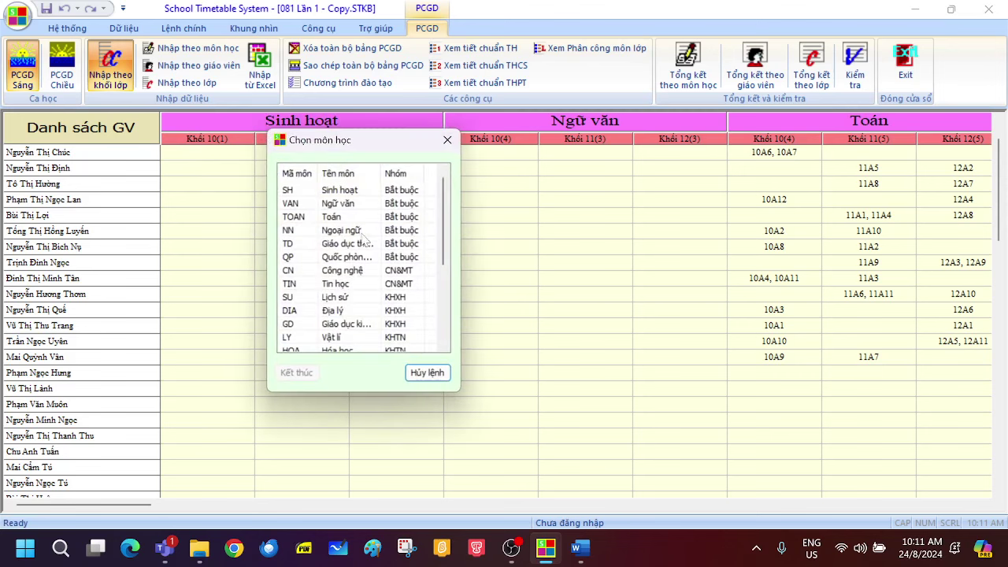
pyautogui.click(342, 194)
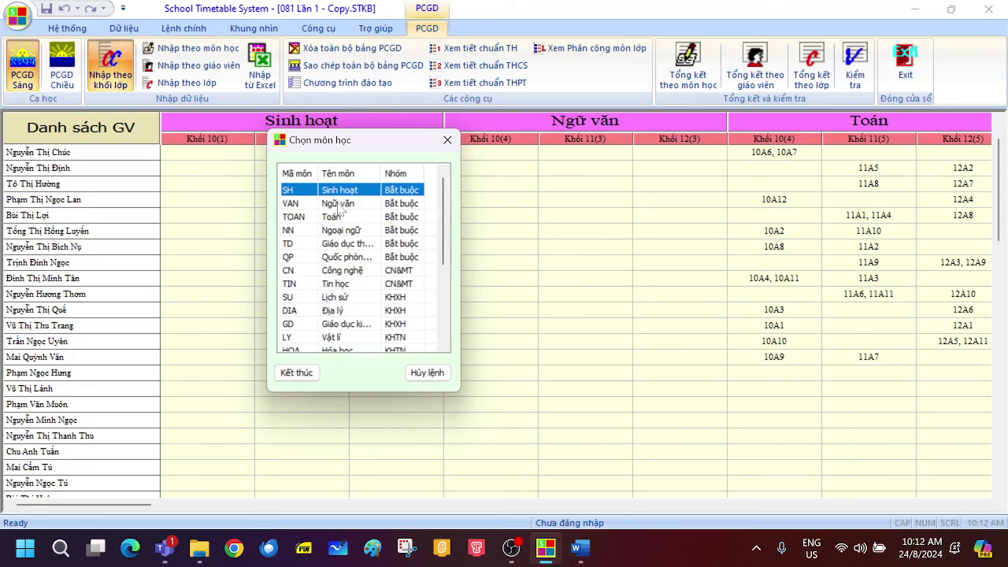
pyautogui.keyDown('ctrl'); pyautogui.click(338, 204); pyautogui.keyUp('ctrl')
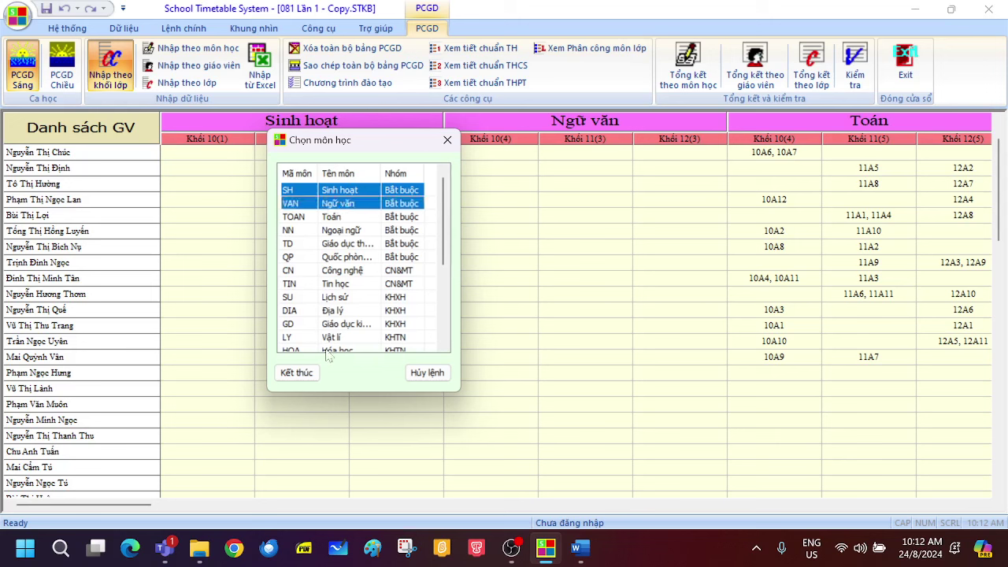
pyautogui.click(304, 378)
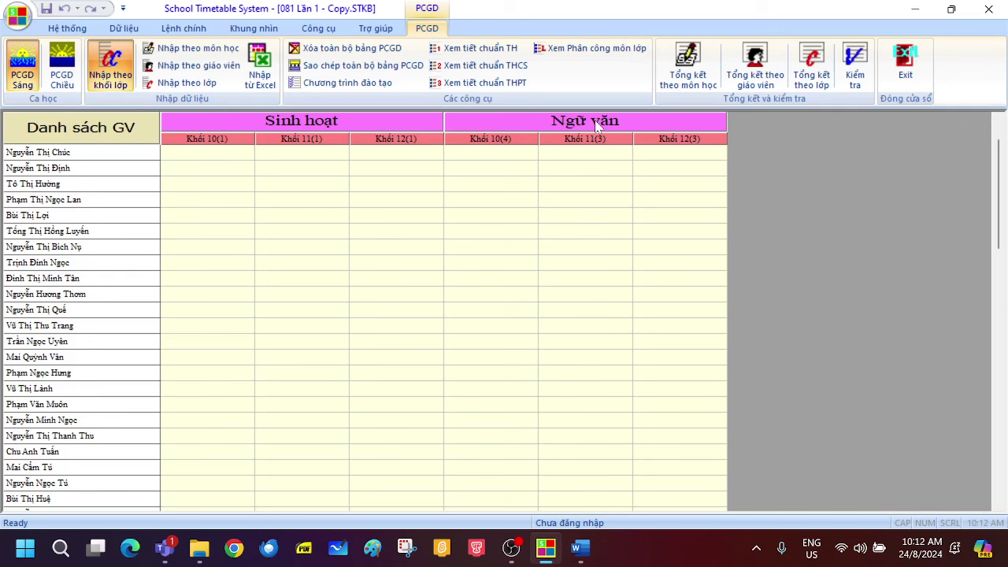
# - Change the subject selection of the assignment table so that only Toán is listed
pyautogui.rightClick(231, 123)
pyautogui.click(281, 135)
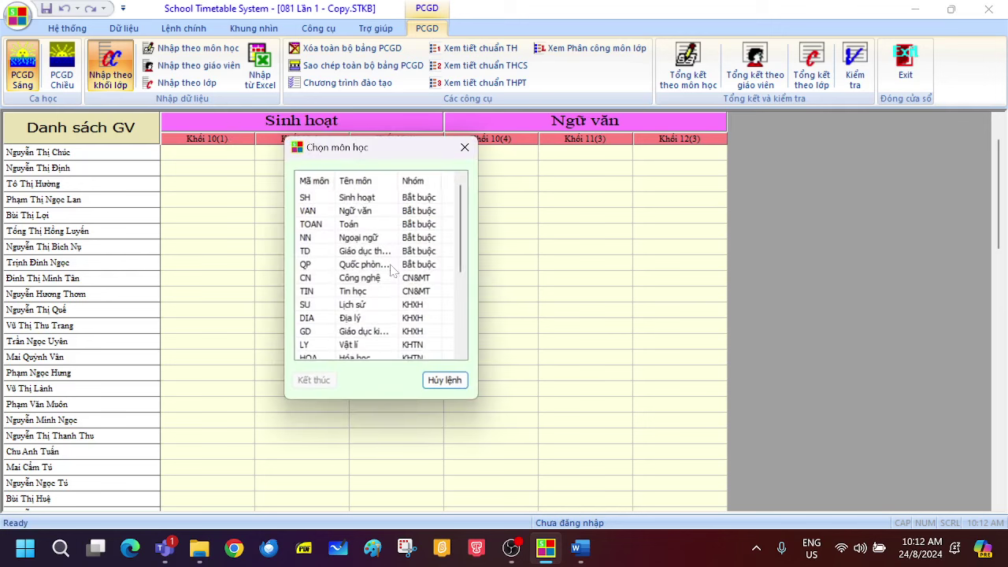
pyautogui.click(359, 225)
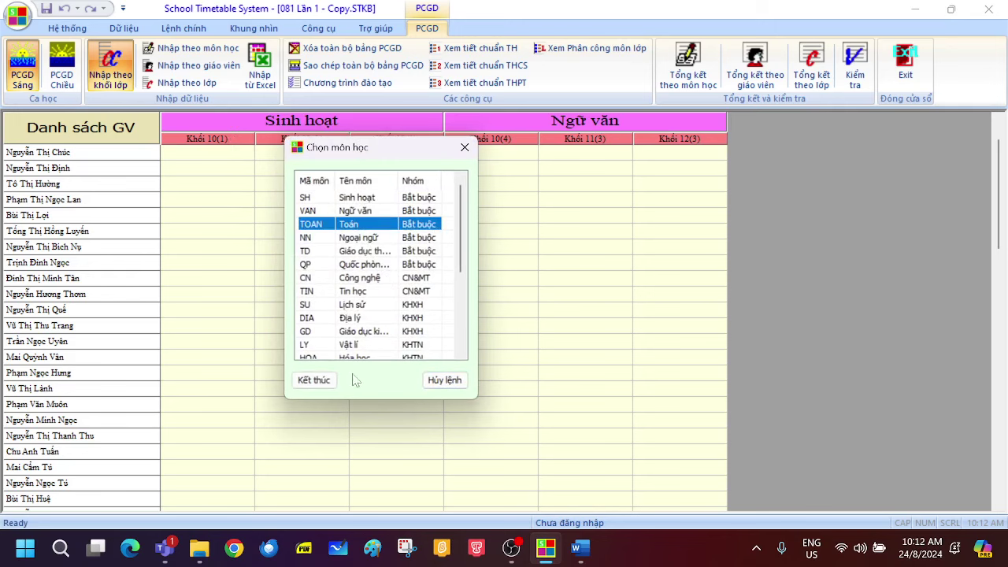
pyautogui.click(318, 381)
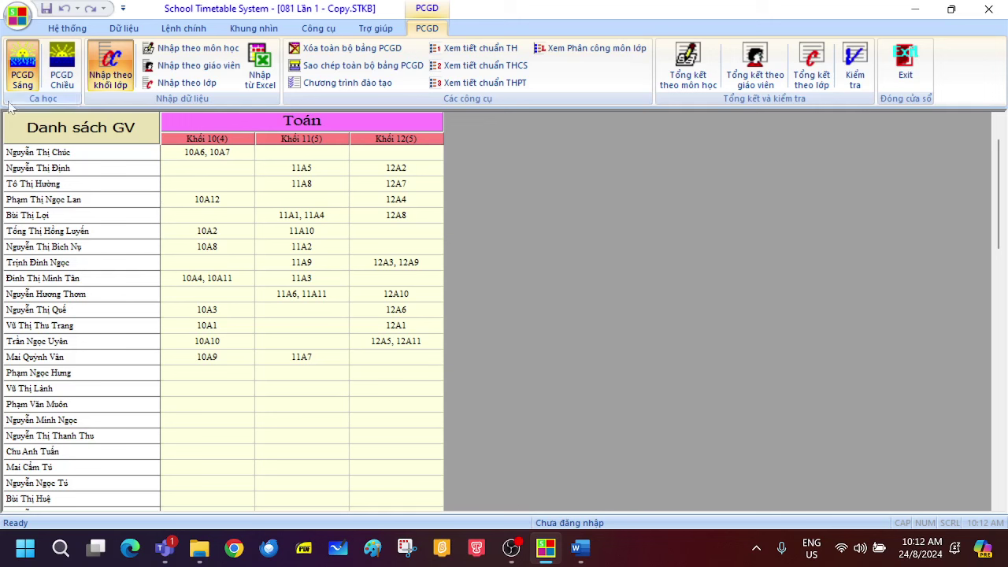
# - Filter the teacher list in the assignment table to the Vật lí teacher group
pyautogui.rightClick(86, 135)
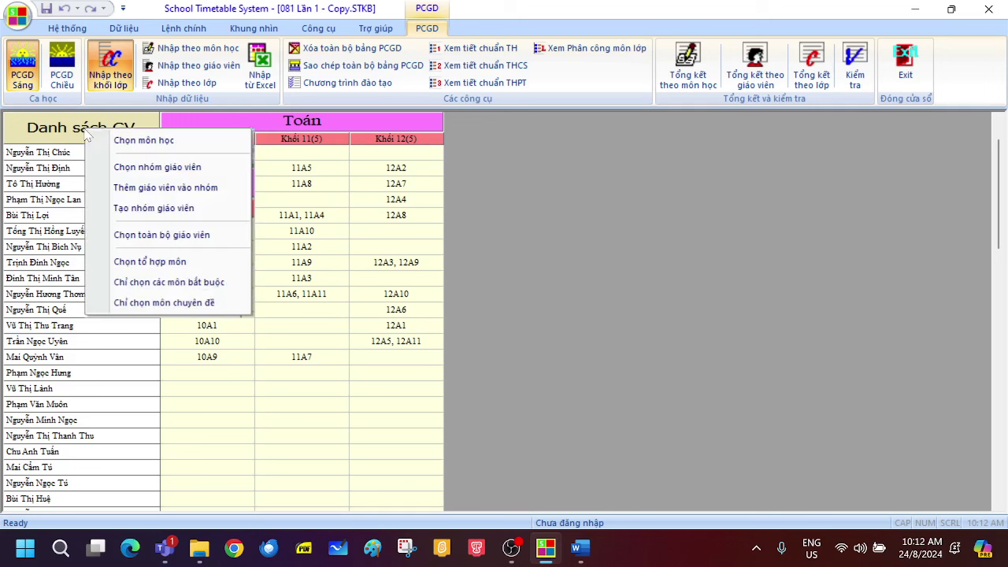
pyautogui.click(166, 170)
pyautogui.click(252, 229)
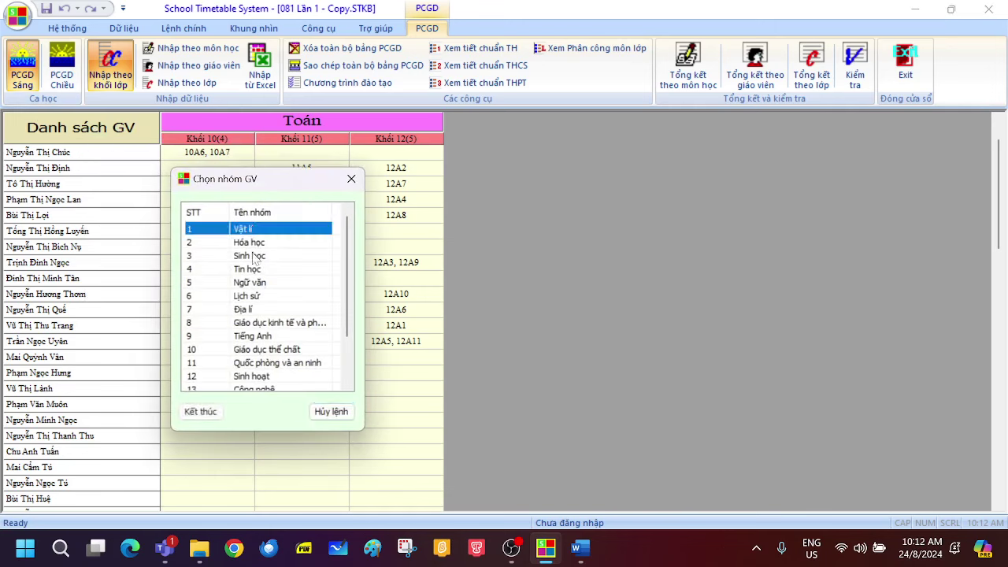
pyautogui.click(201, 411)
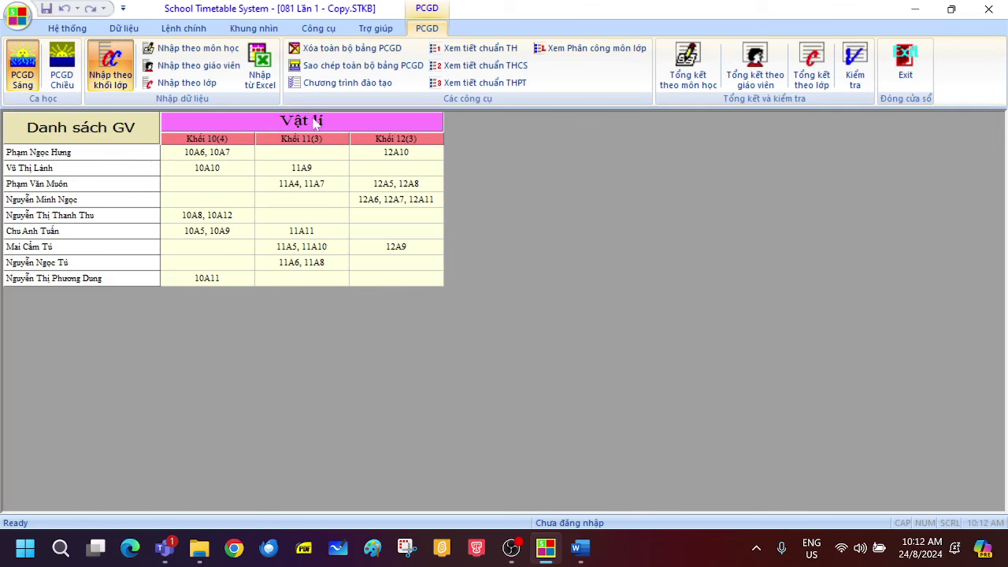
# - Close the assignment table and add Sinh hoạt to the subjects taught by the Vật lí teacher group
pyautogui.click(906, 65)
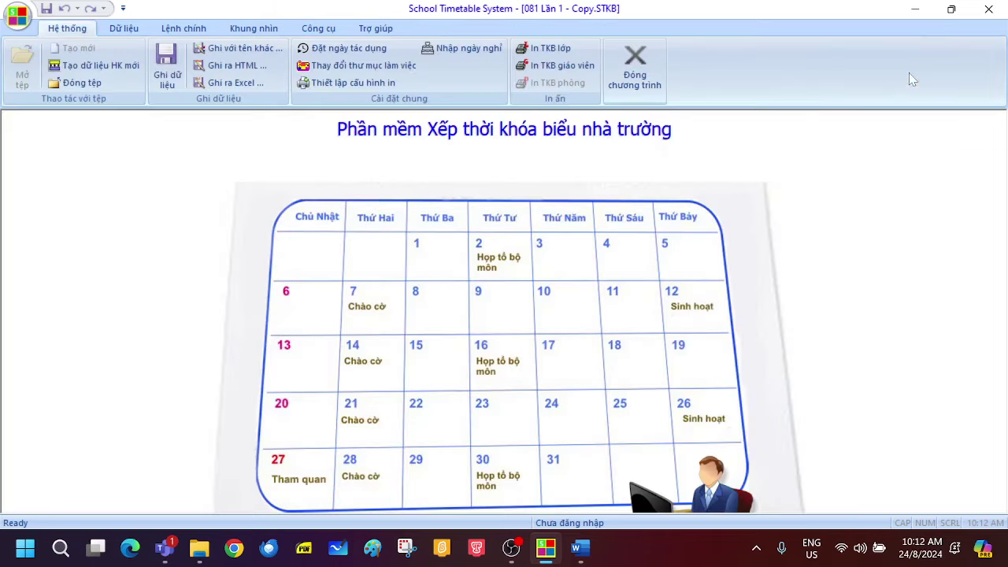
pyautogui.click(123, 29)
pyautogui.click(150, 66)
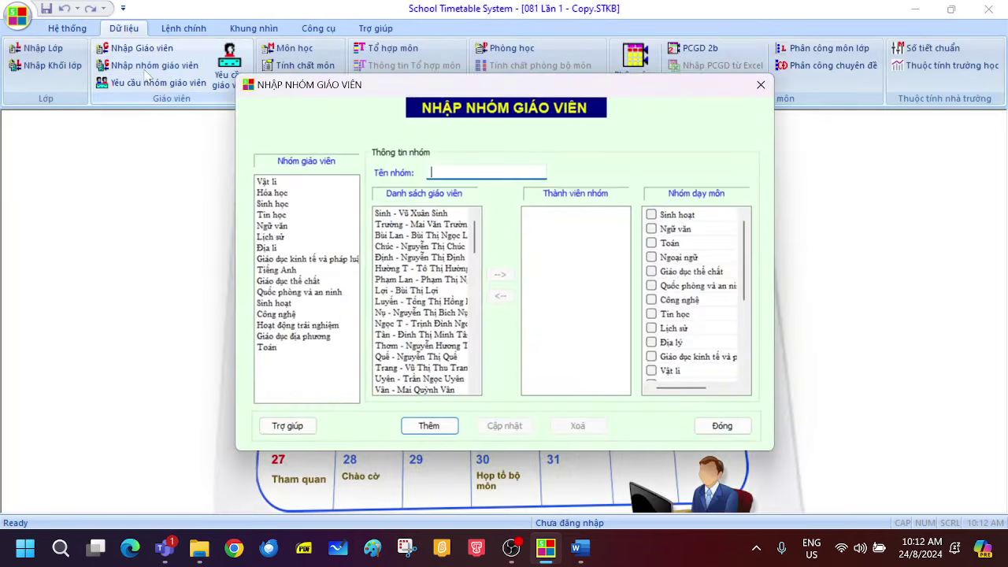
pyautogui.click(268, 184)
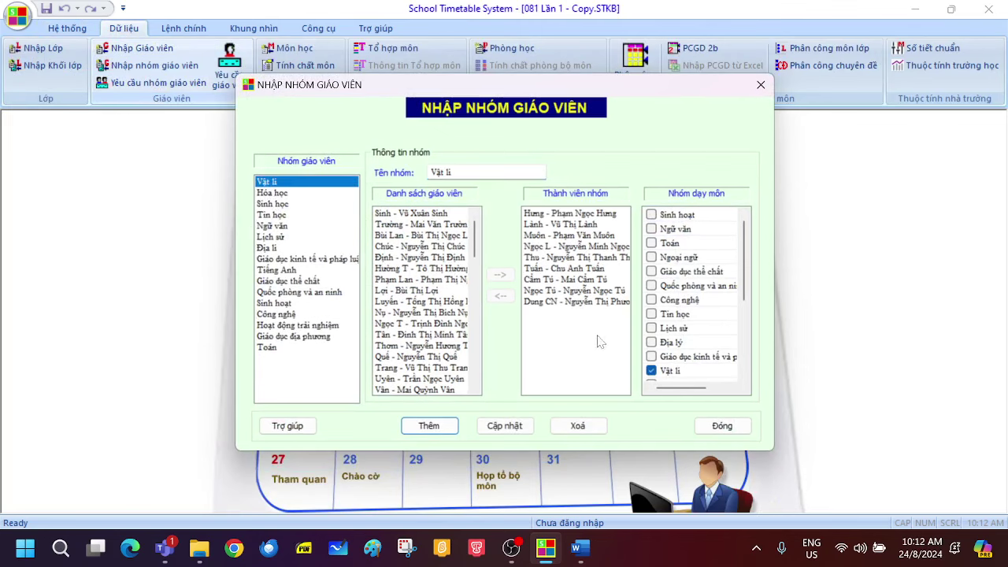
pyautogui.click(652, 216)
pyautogui.click(493, 430)
pyautogui.click(741, 431)
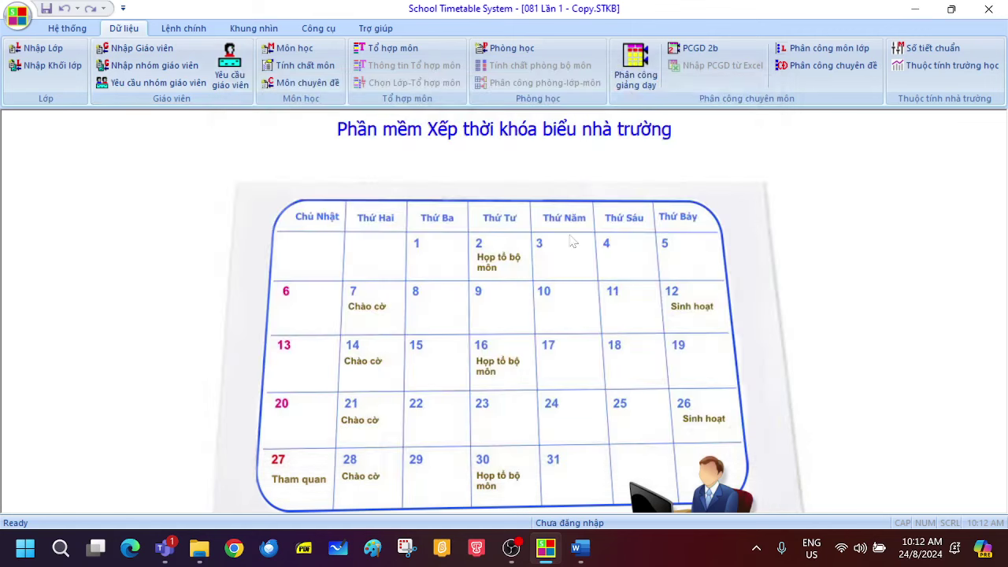
# - Reopen the teaching assignment table and restrict it to the Vật lí teacher group
pyautogui.click(657, 79)
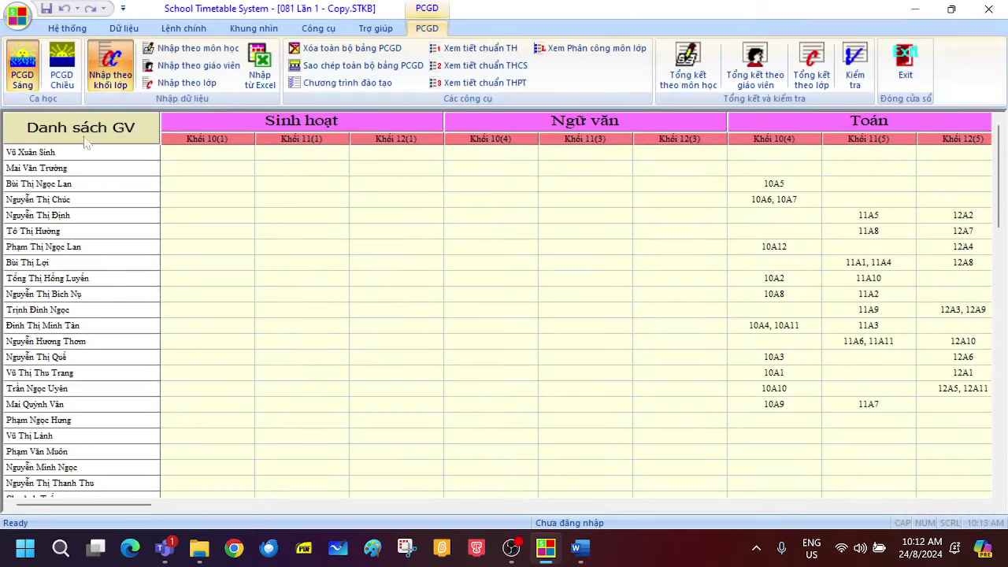
pyautogui.rightClick(87, 138)
pyautogui.click(154, 175)
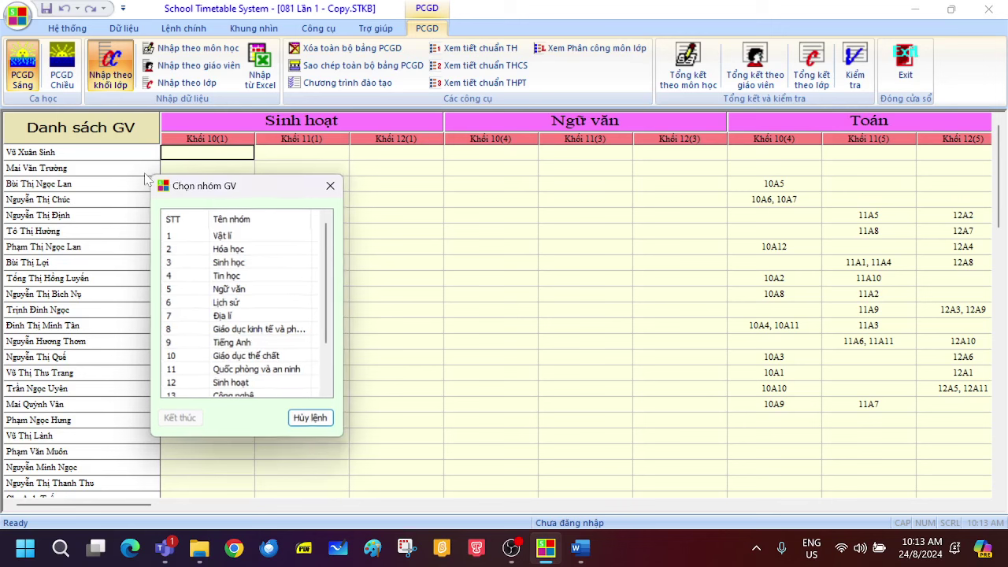
pyautogui.click(241, 236)
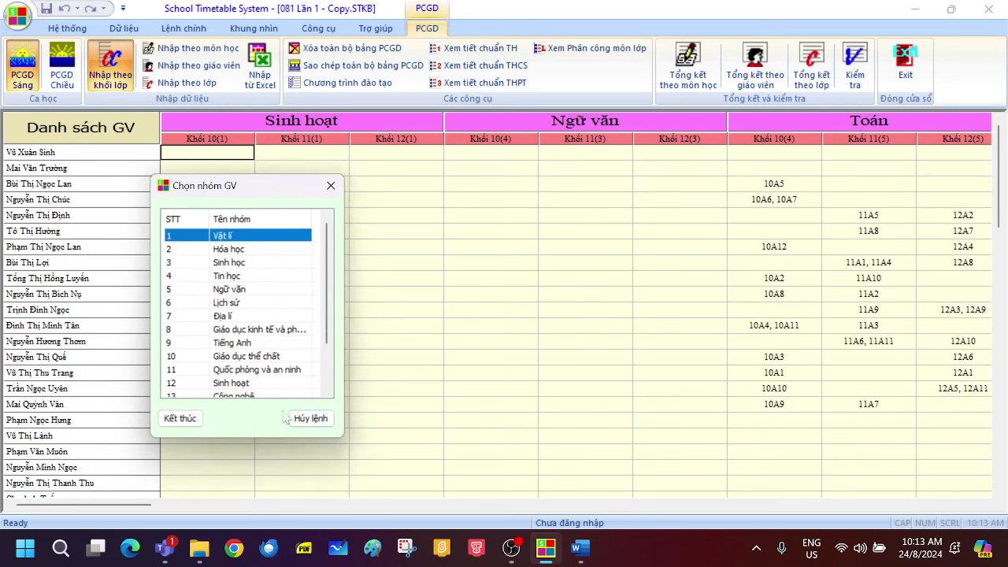
pyautogui.click(181, 418)
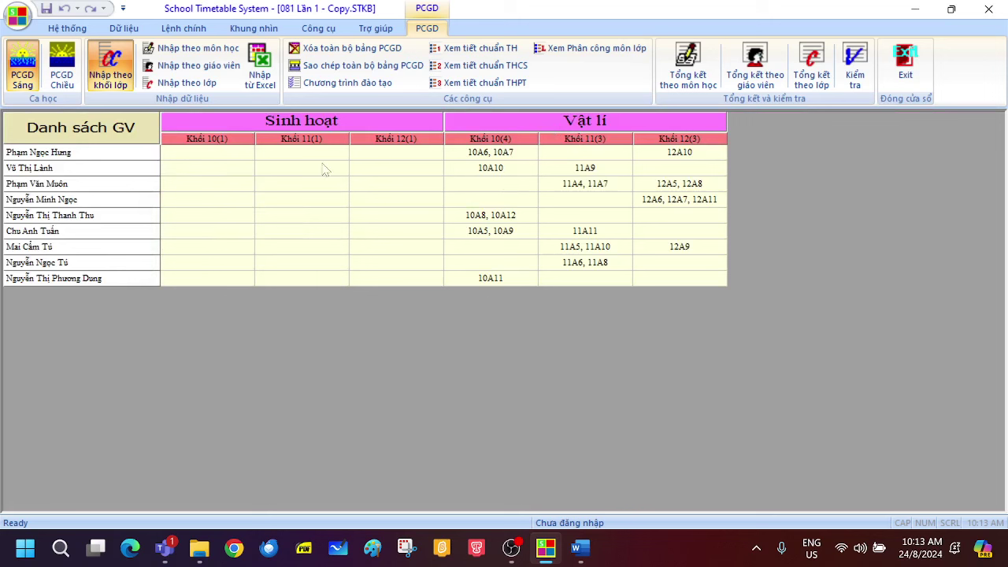
pyautogui.rightClick(209, 155)
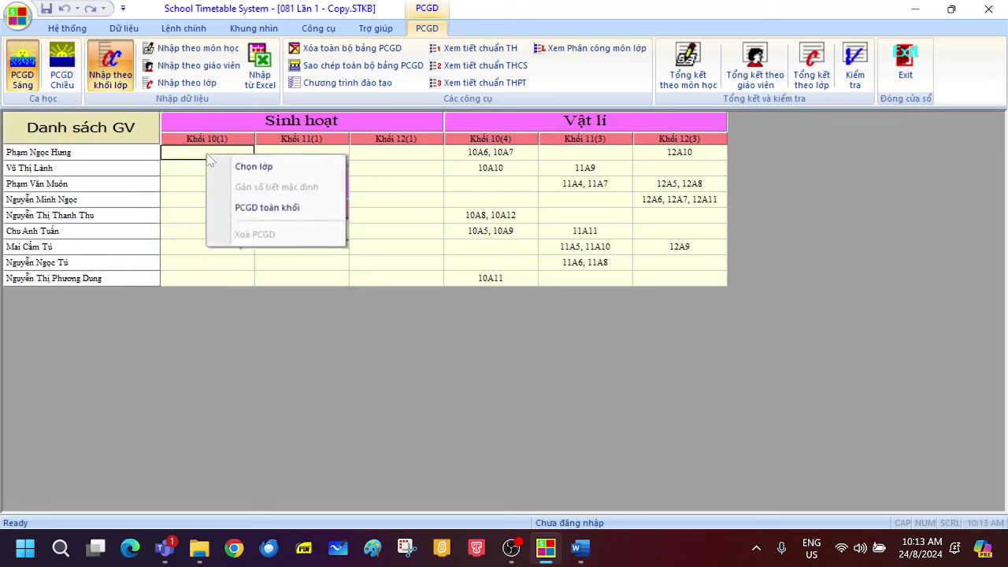
pyautogui.click(249, 165)
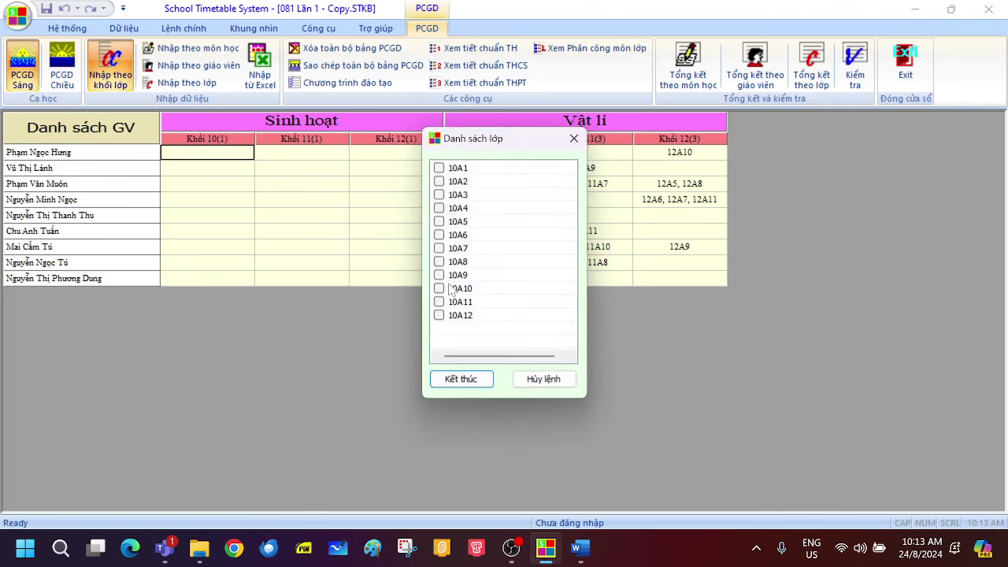
pyautogui.click(541, 380)
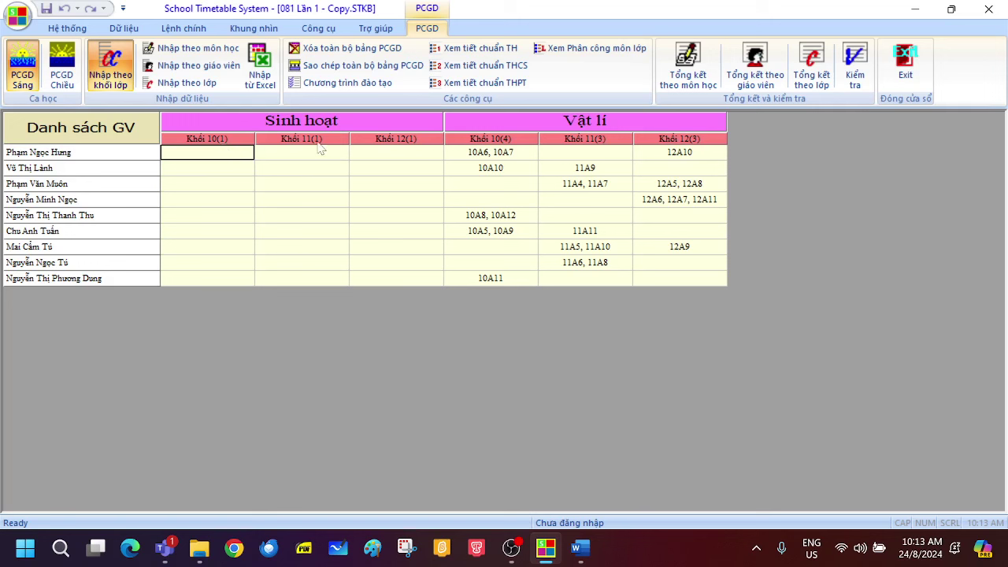
# - Assign class 10A2 to the first listed teacher for Sinh hoạt under Khối 10
pyautogui.rightClick(219, 156)
pyautogui.click(246, 161)
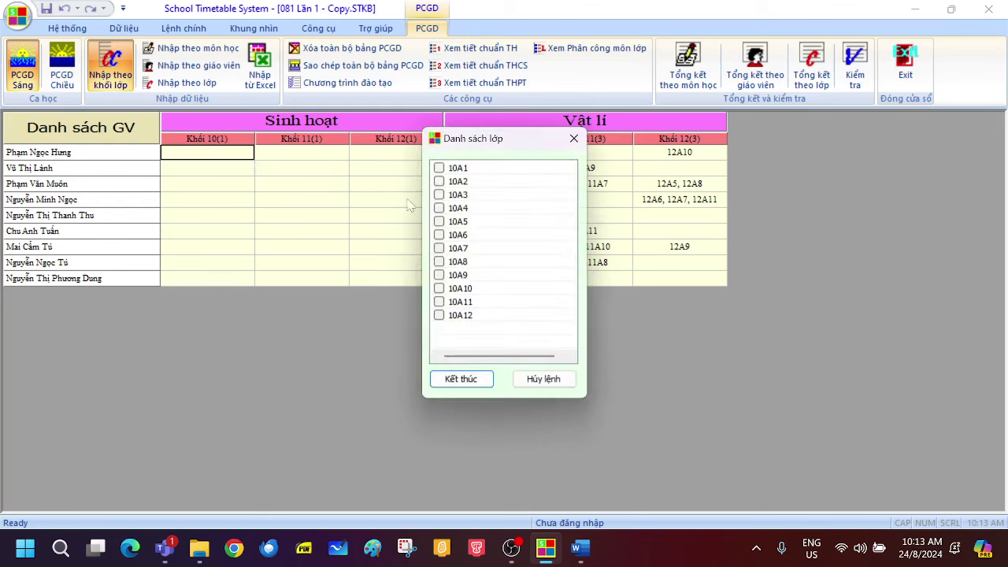
pyautogui.click(439, 181)
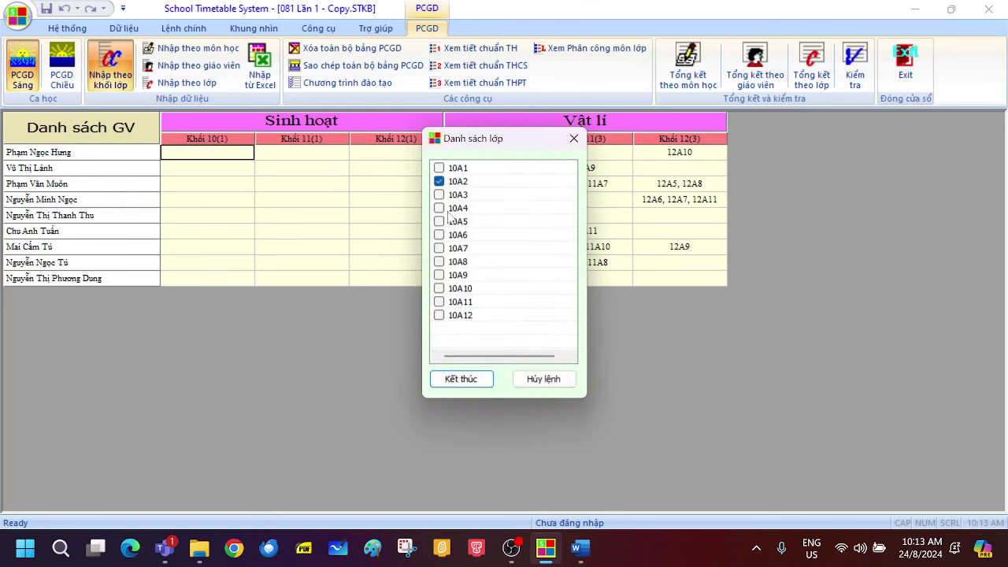
pyautogui.click(460, 379)
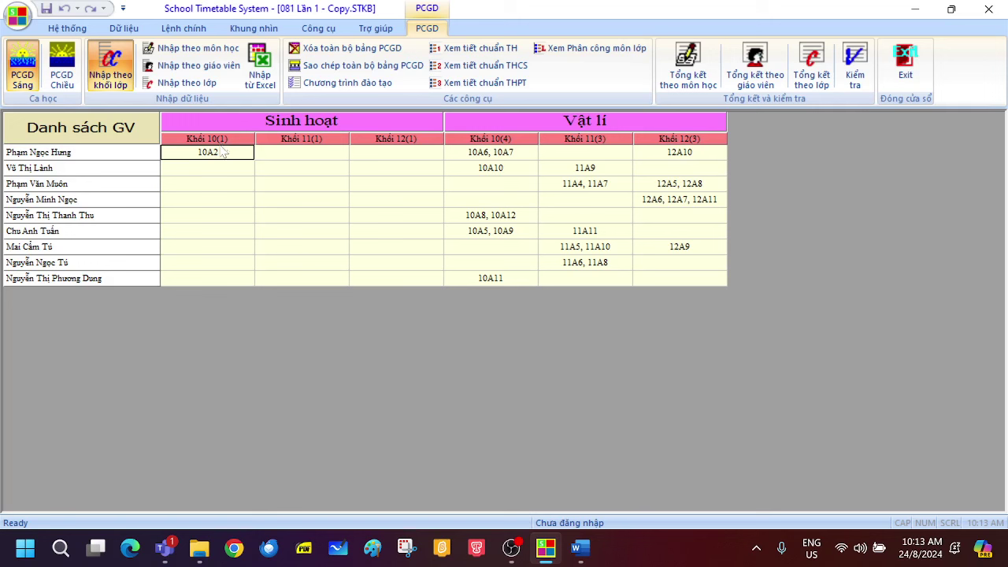
# - Append "(5)" to class 10A10 in the second teacher's Vật lí cell under Khối 10
pyautogui.click(490, 173)
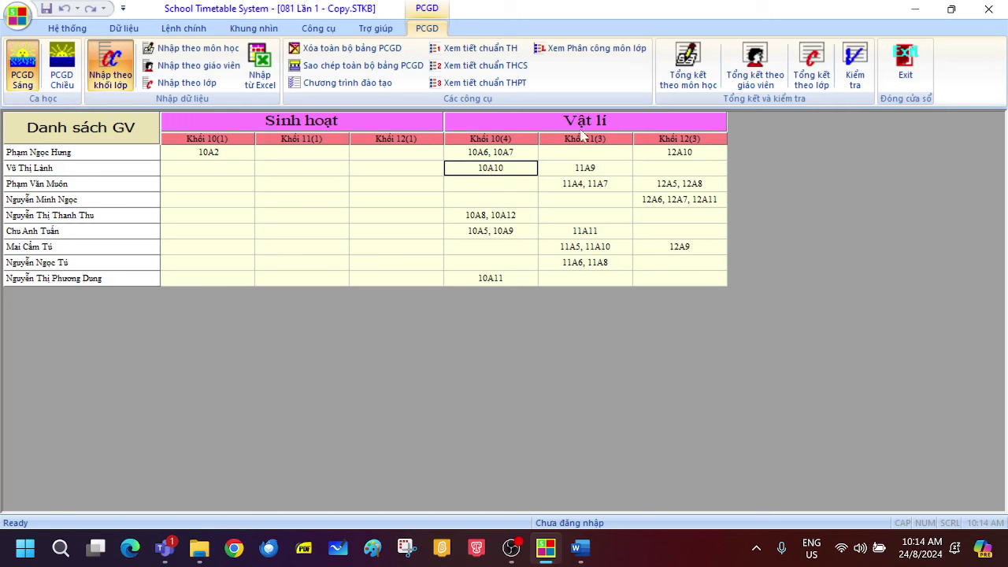
pyautogui.click(487, 170)
pyautogui.write('(5)')
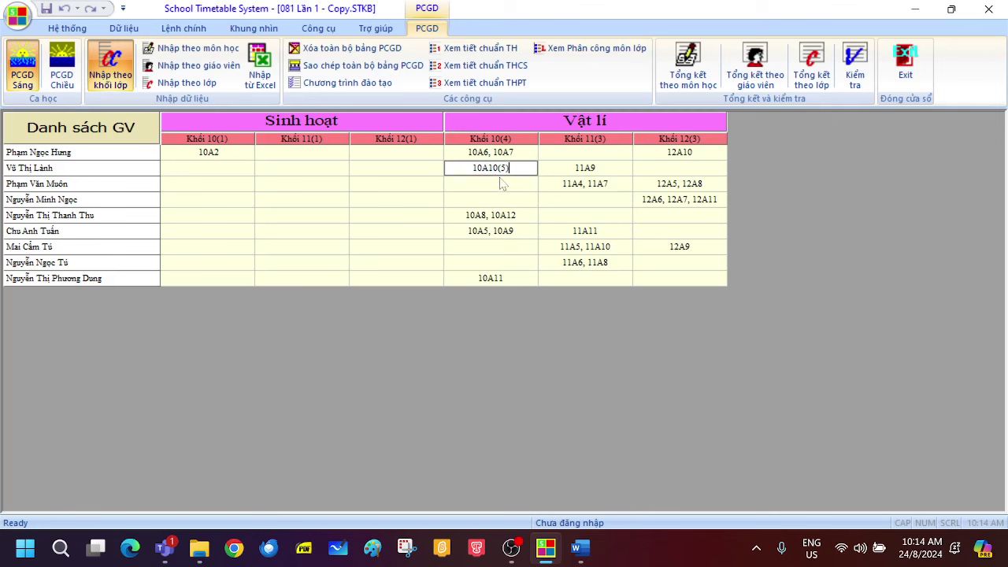
pyautogui.press('Return')
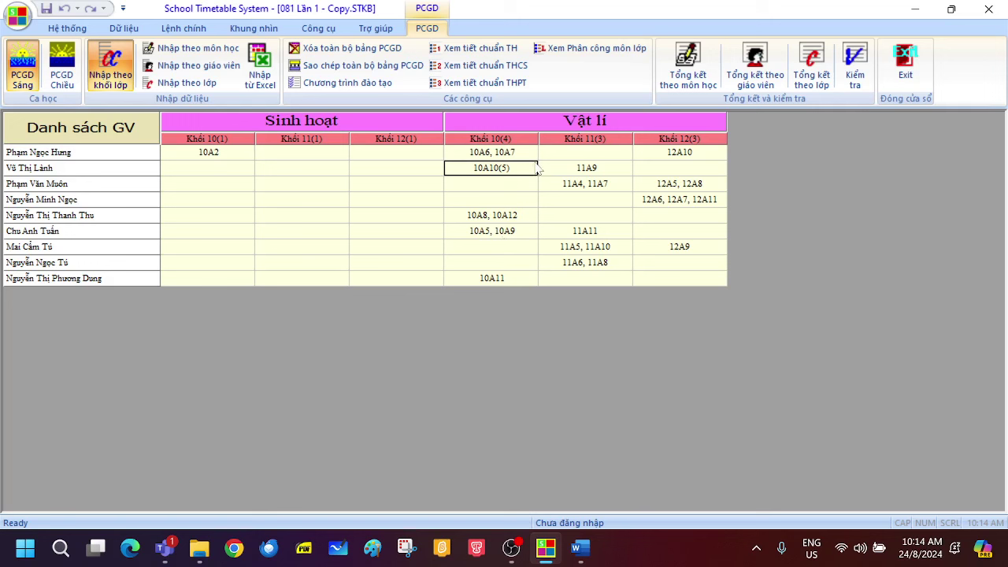
# - Set the standard periods of Vật lí for Khối 10 to 3, with the classes already entered changing accordingly
pyautogui.rightClick(490, 144)
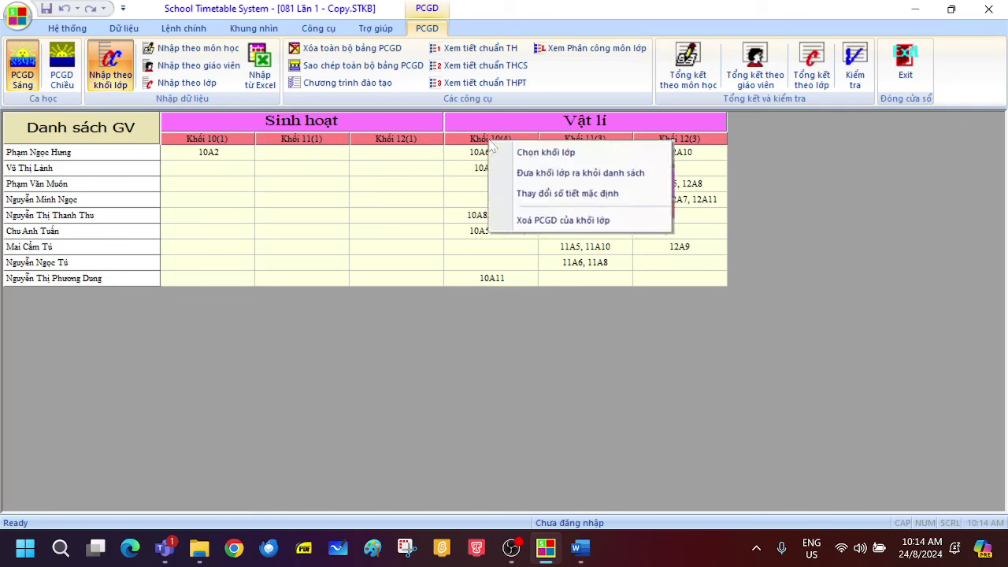
pyautogui.click(557, 197)
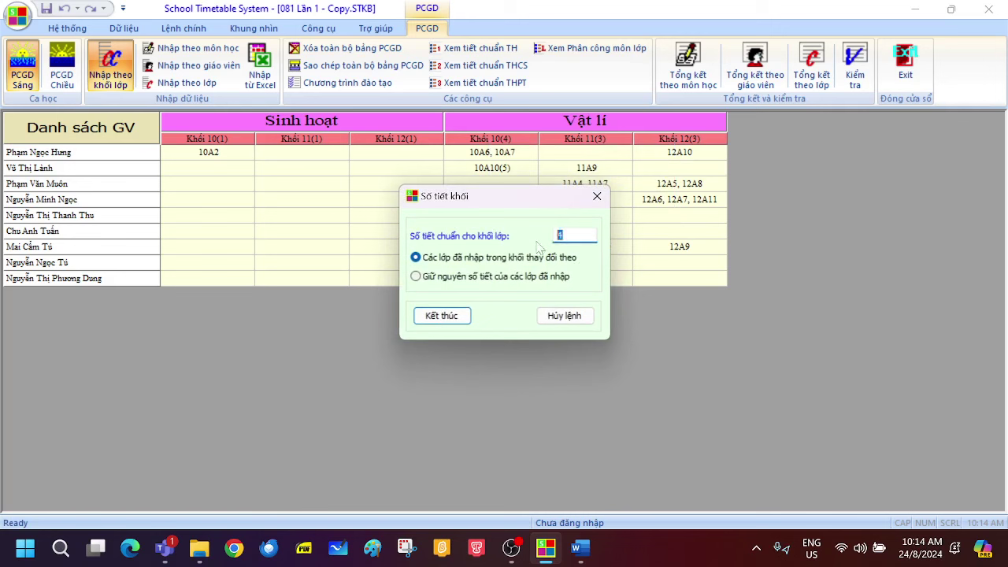
pyautogui.press('BackSpace')
pyautogui.write('3')
pyautogui.click(442, 316)
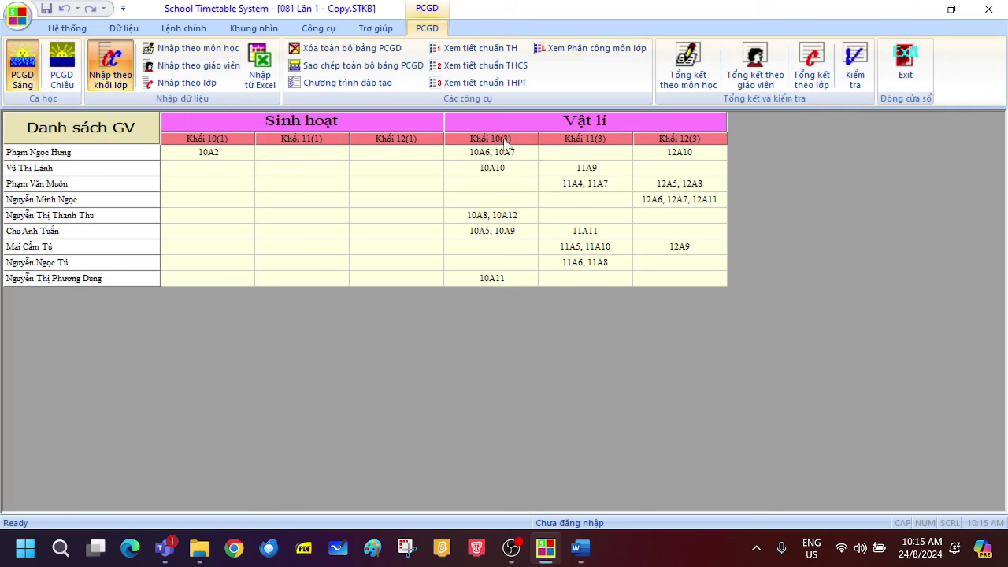
# - Override the second teacher's Vật lí entry for Khối 10 as 10A10(5), and switch to the handwritten notes in Word
pyautogui.click(502, 175)
pyautogui.click(503, 176)
pyautogui.write('(5)')
pyautogui.press('Return')
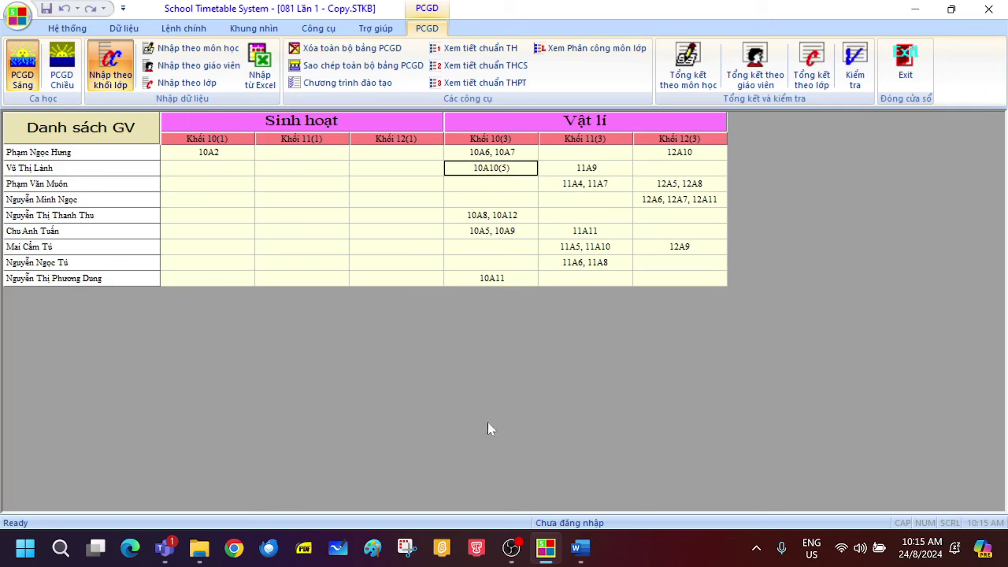
pyautogui.click(576, 549)
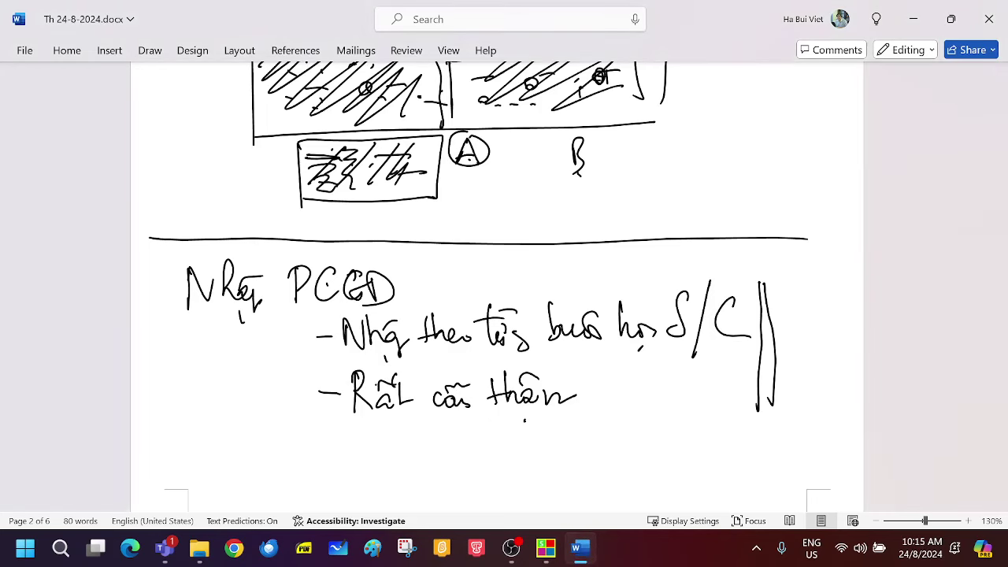
# - Handwrite the underlined heading "Dữ liệu PCCM" with the drawing pen on the blank page after the Nhập PCGD notes
pyautogui.scroll(-10, 496, 284)
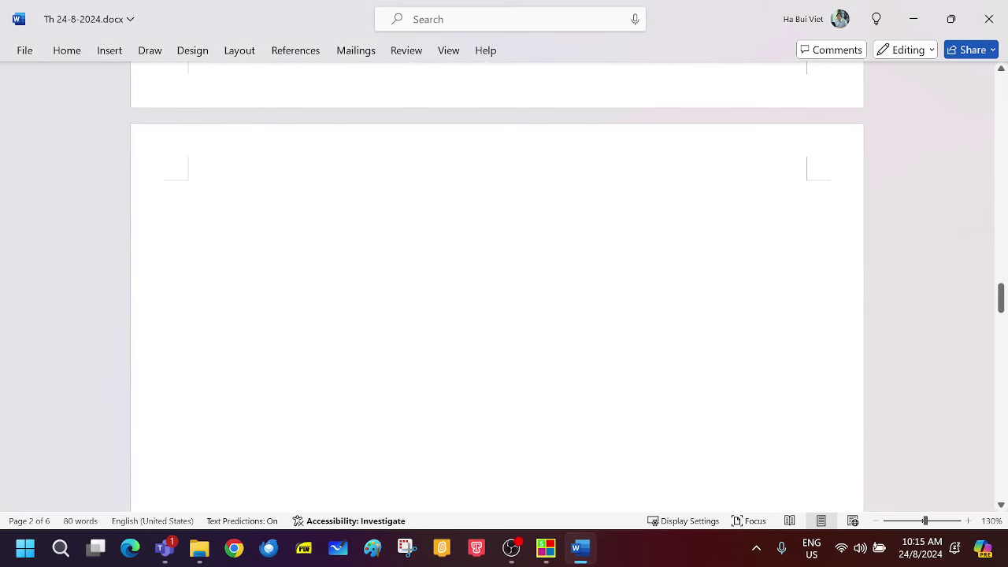
pyautogui.click(236, 189)
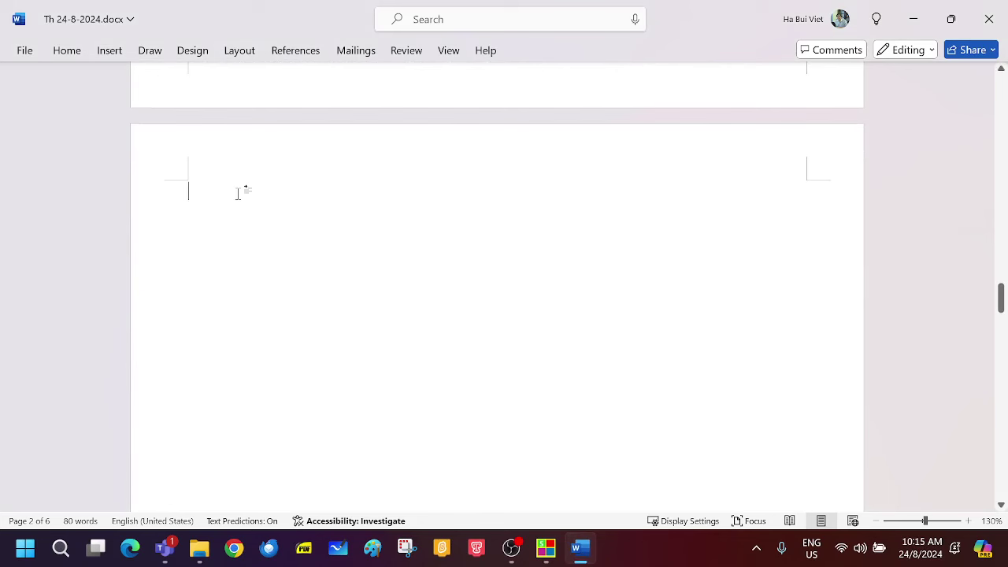
pyautogui.click(152, 52)
pyautogui.click(186, 90)
pyautogui.moveTo(236, 210)
pyautogui.mouseDown()
pyautogui.moveTo(231, 249)
pyautogui.moveTo(270, 246)
pyautogui.moveTo(274, 216)
pyautogui.mouseUp()
pyautogui.moveTo(298, 230)
pyautogui.mouseDown()
pyautogui.moveTo(290, 239)
pyautogui.moveTo(301, 242)
pyautogui.mouseUp()
pyautogui.moveTo(302, 230)
pyautogui.mouseDown()
pyautogui.moveTo(308, 243)
pyautogui.moveTo(333, 230)
pyautogui.mouseUp()
pyautogui.moveTo(318, 244)
pyautogui.mouseDown()
pyautogui.moveTo(326, 252)
pyautogui.moveTo(324, 220)
pyautogui.mouseUp()
pyautogui.moveTo(351, 210)
pyautogui.mouseDown()
pyautogui.moveTo(351, 239)
pyautogui.moveTo(352, 230)
pyautogui.moveTo(385, 238)
pyautogui.mouseUp()
pyautogui.moveTo(405, 213)
pyautogui.mouseDown()
pyautogui.moveTo(394, 224)
pyautogui.moveTo(405, 236)
pyautogui.mouseUp()
pyautogui.moveTo(416, 210)
pyautogui.mouseDown()
pyautogui.moveTo(416, 236)
pyautogui.moveTo(435, 237)
pyautogui.mouseUp()
pyautogui.moveTo(209, 262); pyautogui.dragTo(442, 249)
# - Handwrite "Lớp 10A1 môn Toán" under the Dữ liệu PCCM heading
pyautogui.moveTo(193, 285)
pyautogui.mouseDown()
pyautogui.moveTo(194, 315)
pyautogui.moveTo(215, 307)
pyautogui.moveTo(219, 329)
pyautogui.mouseUp()
pyautogui.moveTo(216, 294)
pyautogui.mouseDown()
pyautogui.moveTo(219, 280)
pyautogui.moveTo(241, 314)
pyautogui.mouseUp()
pyautogui.moveTo(241, 312)
pyautogui.mouseDown()
pyautogui.moveTo(254, 296)
pyautogui.moveTo(249, 311)
pyautogui.mouseUp()
pyautogui.moveTo(268, 312)
pyautogui.mouseDown()
pyautogui.moveTo(276, 288)
pyautogui.moveTo(285, 314)
pyautogui.mouseUp()
pyautogui.moveTo(263, 309); pyautogui.dragTo(295, 314)
pyautogui.moveTo(315, 291)
pyautogui.mouseDown()
pyautogui.moveTo(328, 304)
pyautogui.moveTo(370, 305)
pyautogui.mouseUp()
pyautogui.moveTo(359, 285)
pyautogui.mouseDown()
pyautogui.moveTo(380, 279)
pyautogui.moveTo(382, 304)
pyautogui.mouseUp()
pyautogui.moveTo(383, 299); pyautogui.dragTo(404, 295)
pyautogui.moveTo(398, 285); pyautogui.dragTo(405, 269)
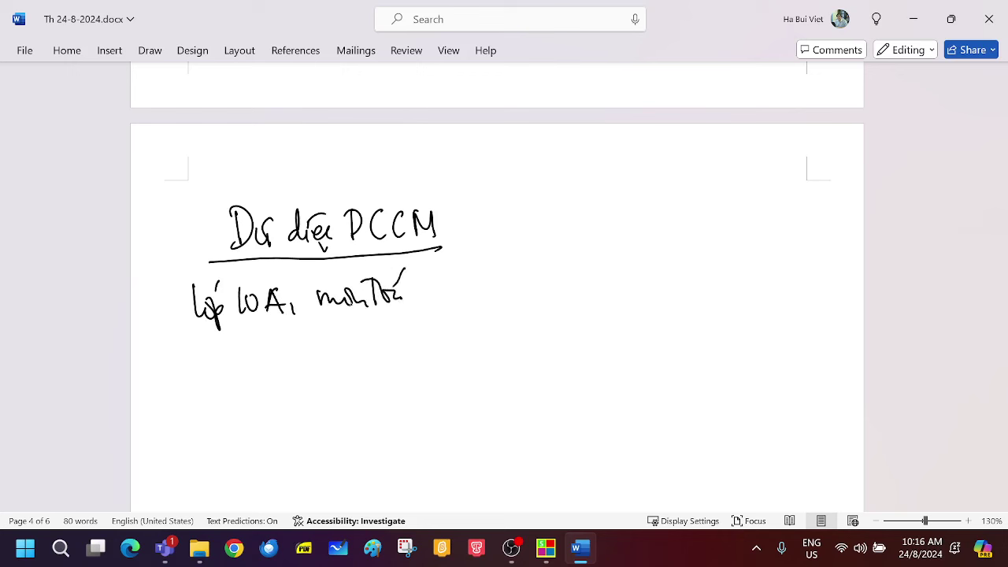
# - Handwrite the teacher's name and ": 4 tiết" below the class line, and frame the two lines with a box
pyautogui.moveTo(197, 338)
pyautogui.mouseDown()
pyautogui.moveTo(195, 361)
pyautogui.moveTo(256, 358)
pyautogui.moveTo(263, 375)
pyautogui.mouseUp()
pyautogui.moveTo(359, 324)
pyautogui.mouseDown()
pyautogui.moveTo(339, 347)
pyautogui.moveTo(368, 348)
pyautogui.moveTo(360, 362)
pyautogui.mouseUp()
pyautogui.moveTo(392, 323)
pyautogui.mouseDown()
pyautogui.moveTo(392, 356)
pyautogui.moveTo(410, 352)
pyautogui.mouseUp()
pyautogui.moveTo(413, 345)
pyautogui.mouseDown()
pyautogui.moveTo(422, 351)
pyautogui.moveTo(419, 329)
pyautogui.moveTo(441, 350)
pyautogui.mouseUp()
pyautogui.moveTo(419, 338); pyautogui.dragTo(445, 337)
pyautogui.moveTo(155, 282)
pyautogui.mouseDown()
pyautogui.moveTo(429, 259)
pyautogui.moveTo(471, 364)
pyautogui.moveTo(161, 362)
pyautogui.moveTo(425, 373)
pyautogui.mouseUp()
# - Sketch a large empty timetable frame beside the boxed note, with the title "DL TKB" and the class label "10A"
pyautogui.moveTo(520, 217)
pyautogui.mouseDown()
pyautogui.moveTo(530, 405)
pyautogui.moveTo(762, 208)
pyautogui.moveTo(840, 258)
pyautogui.moveTo(860, 378)
pyautogui.mouseUp()
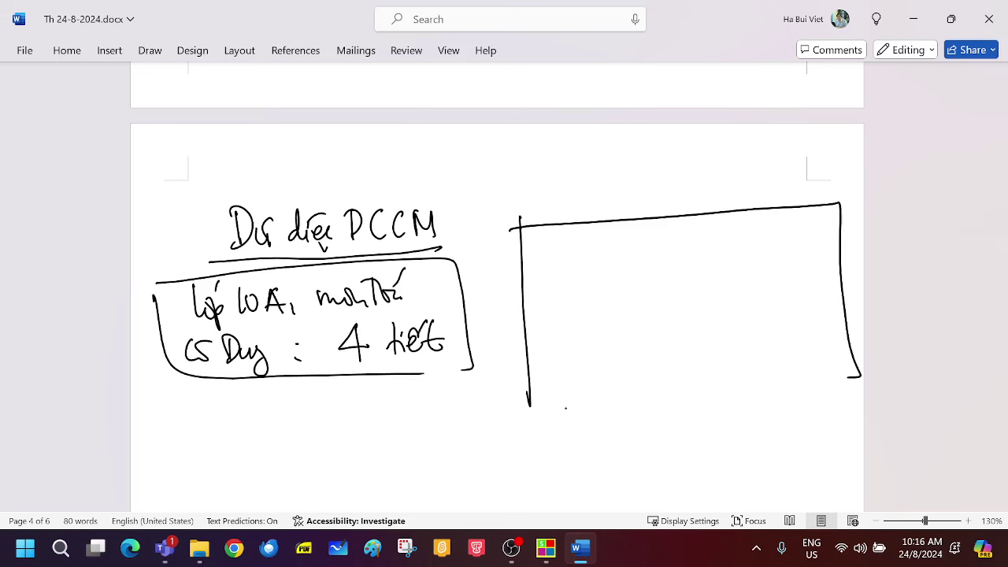
pyautogui.moveTo(527, 399); pyautogui.dragTo(845, 379)
pyautogui.moveTo(540, 160)
pyautogui.mouseDown()
pyautogui.moveTo(541, 186)
pyautogui.moveTo(577, 186)
pyautogui.mouseUp()
pyautogui.moveTo(608, 156)
pyautogui.mouseDown()
pyautogui.moveTo(608, 181)
pyautogui.moveTo(634, 151)
pyautogui.mouseUp()
pyautogui.moveTo(631, 151)
pyautogui.mouseDown()
pyautogui.moveTo(630, 183)
pyautogui.moveTo(661, 183)
pyautogui.mouseUp()
pyautogui.moveTo(530, 198); pyautogui.dragTo(531, 217)
pyautogui.moveTo(544, 202)
pyautogui.mouseDown()
pyautogui.moveTo(553, 198)
pyautogui.moveTo(562, 216)
pyautogui.mouseUp()
pyautogui.moveTo(545, 210); pyautogui.dragTo(561, 208)
# - Add a header row and a column headed 5 to the 10A timetable, with a "Toán" lesson cell in that column
pyautogui.moveTo(693, 222); pyautogui.dragTo(713, 382)
pyautogui.moveTo(776, 213); pyautogui.dragTo(793, 374)
pyautogui.moveTo(521, 255); pyautogui.dragTo(841, 237)
pyautogui.moveTo(721, 226); pyautogui.dragTo(725, 243)
pyautogui.moveTo(723, 225); pyautogui.dragTo(742, 221)
pyautogui.moveTo(703, 310); pyautogui.dragTo(785, 304)
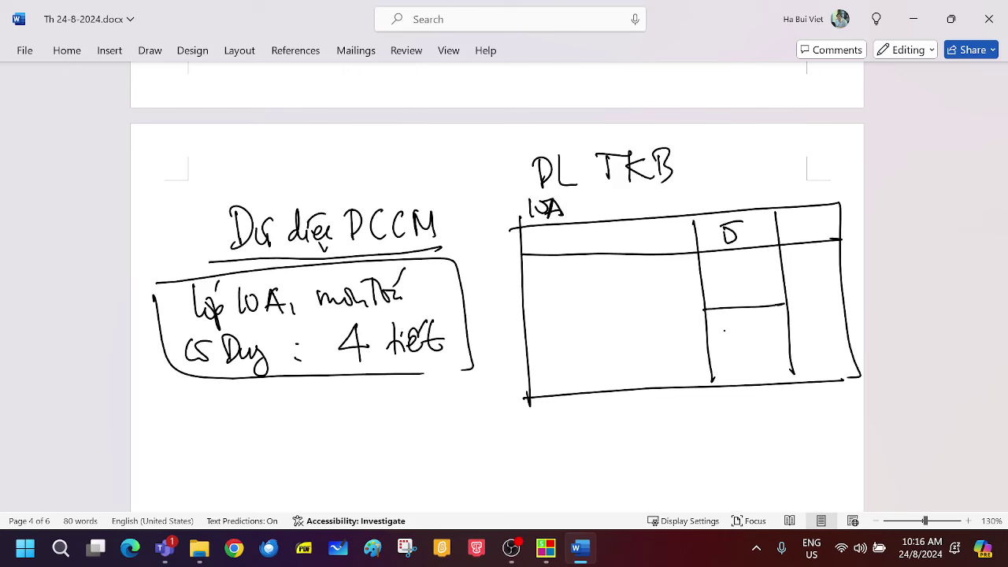
pyautogui.moveTo(706, 339); pyautogui.dragTo(789, 334)
pyautogui.moveTo(724, 317)
pyautogui.mouseDown()
pyautogui.moveTo(729, 336)
pyautogui.moveTo(733, 318)
pyautogui.mouseUp()
pyautogui.moveTo(740, 323); pyautogui.dragTo(760, 326)
pyautogui.moveTo(755, 318); pyautogui.dragTo(760, 311)
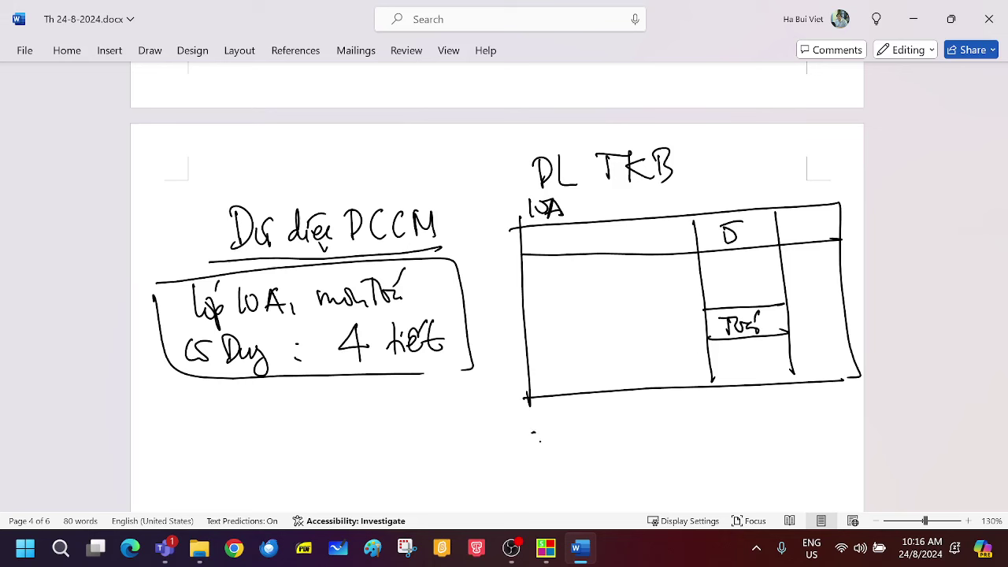
# - Sketch a second timetable for the teacher under the 10A one, with a header row and a "10A" lesson cell
pyautogui.moveTo(528, 427)
pyautogui.mouseDown()
pyautogui.moveTo(533, 496)
pyautogui.moveTo(741, 418)
pyautogui.moveTo(846, 443)
pyautogui.moveTo(849, 469)
pyautogui.mouseUp()
pyautogui.moveTo(532, 499); pyautogui.dragTo(826, 482)
pyautogui.moveTo(538, 397); pyautogui.dragTo(540, 420)
pyautogui.moveTo(541, 398)
pyautogui.mouseDown()
pyautogui.moveTo(553, 408)
pyautogui.moveTo(542, 419)
pyautogui.mouseUp()
pyautogui.moveTo(561, 405); pyautogui.dragTo(575, 415)
pyautogui.moveTo(715, 419); pyautogui.dragTo(726, 486)
pyautogui.click(734, 468)
pyautogui.moveTo(776, 421); pyautogui.dragTo(782, 483)
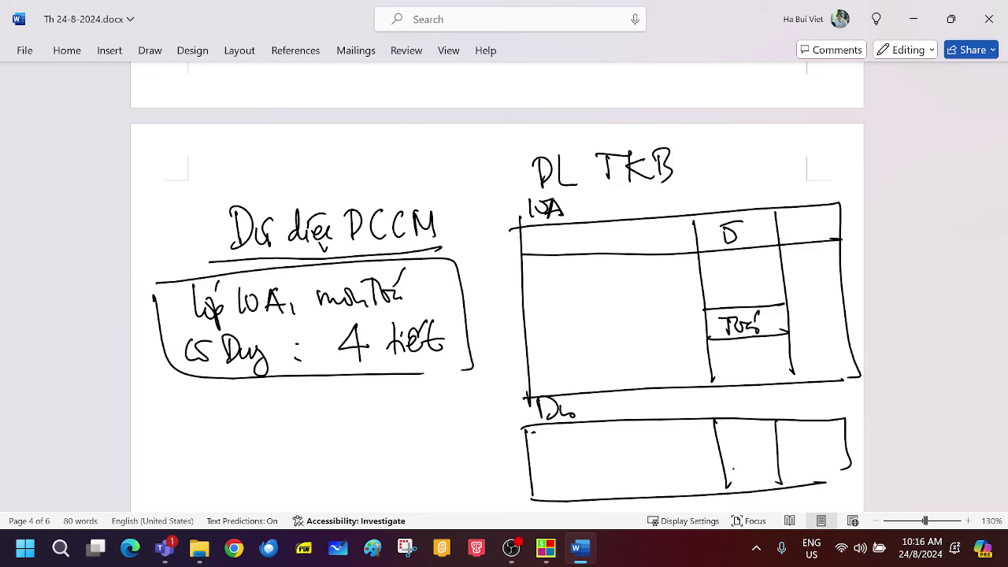
pyautogui.moveTo(518, 438); pyautogui.dragTo(845, 426)
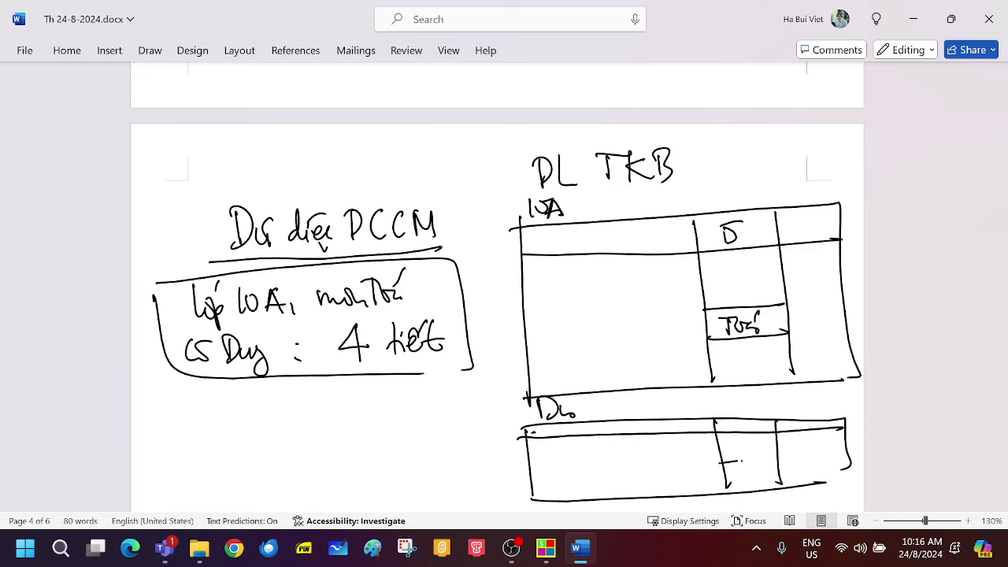
pyautogui.moveTo(740, 461)
pyautogui.mouseDown()
pyautogui.moveTo(769, 460)
pyautogui.moveTo(770, 477)
pyautogui.moveTo(758, 472)
pyautogui.mouseUp()
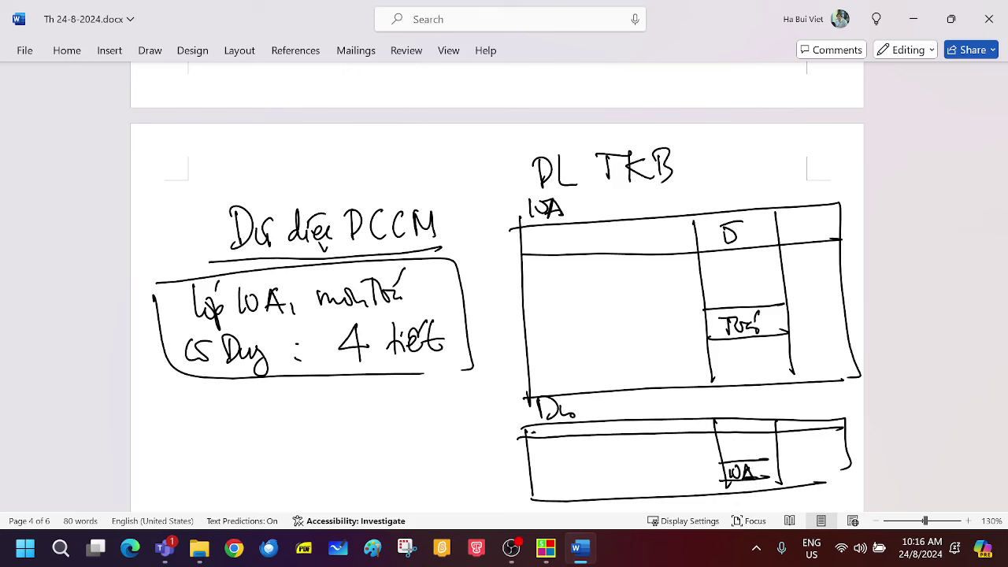
# - Draw a vertical line separating the PCCM note from the timetables, and add three more lesson boxes to the 10A timetable
pyautogui.moveTo(479, 134); pyautogui.dragTo(501, 511)
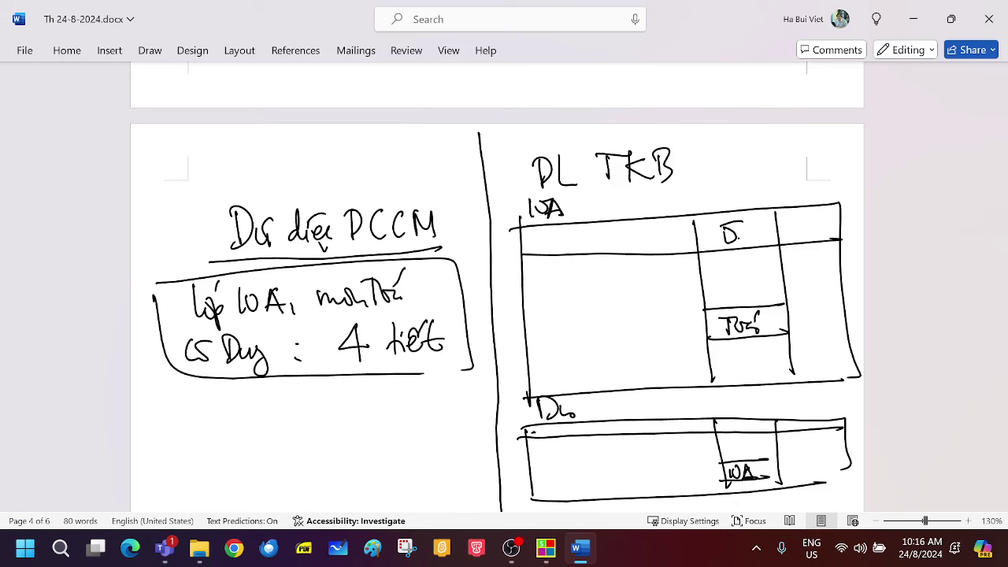
pyautogui.moveTo(606, 281); pyautogui.dragTo(668, 285)
pyautogui.moveTo(553, 336); pyautogui.dragTo(555, 357)
pyautogui.moveTo(548, 337)
pyautogui.mouseDown()
pyautogui.moveTo(583, 332)
pyautogui.moveTo(608, 355)
pyautogui.moveTo(550, 334)
pyautogui.mouseUp()
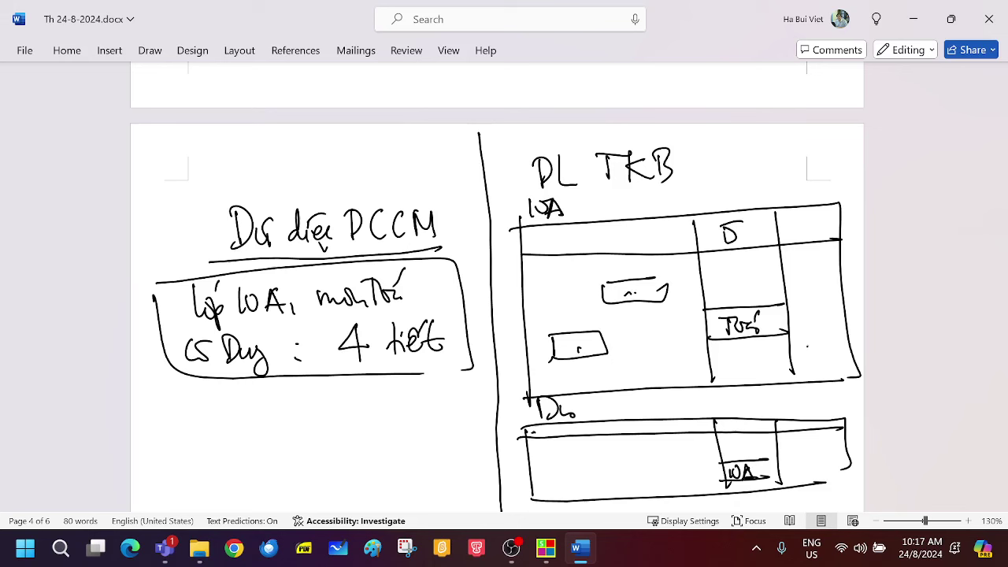
pyautogui.moveTo(807, 345)
pyautogui.mouseDown()
pyautogui.moveTo(839, 342)
pyautogui.moveTo(798, 364)
pyautogui.mouseUp()
# - Write a 3 over the 4 before "tiết" in the PCCM note and scribble over the number
pyautogui.moveTo(337, 324); pyautogui.dragTo(354, 361)
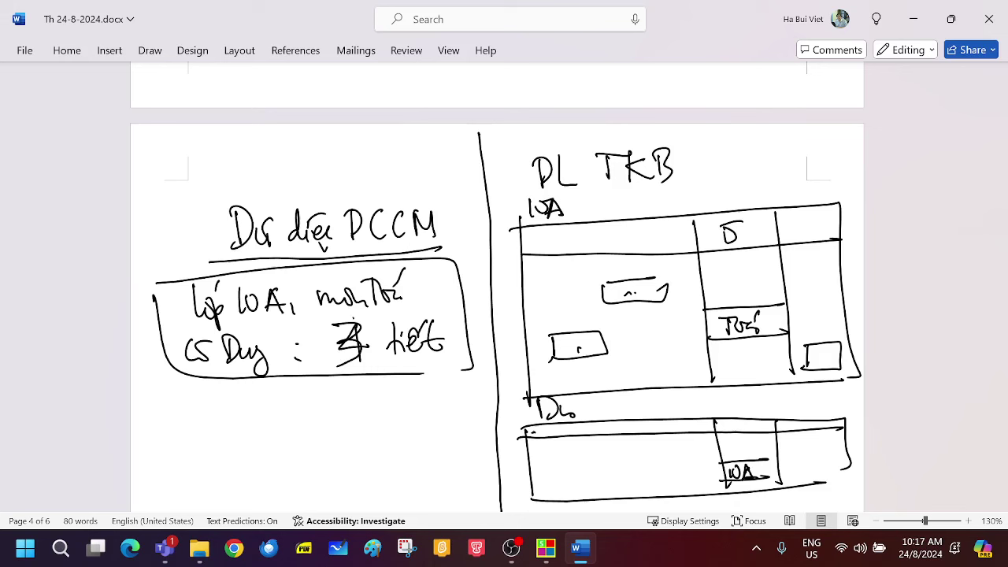
pyautogui.moveTo(354, 318)
pyautogui.mouseDown()
pyautogui.moveTo(326, 351)
pyautogui.moveTo(370, 364)
pyautogui.mouseUp()
pyautogui.moveTo(331, 322)
pyautogui.mouseDown()
pyautogui.moveTo(356, 343)
pyautogui.moveTo(345, 360)
pyautogui.mouseUp()
# - Cross out all four lesson boxes in the 10A timetable sketch, including the Toán cell
pyautogui.moveTo(560, 323); pyautogui.dragTo(604, 360)
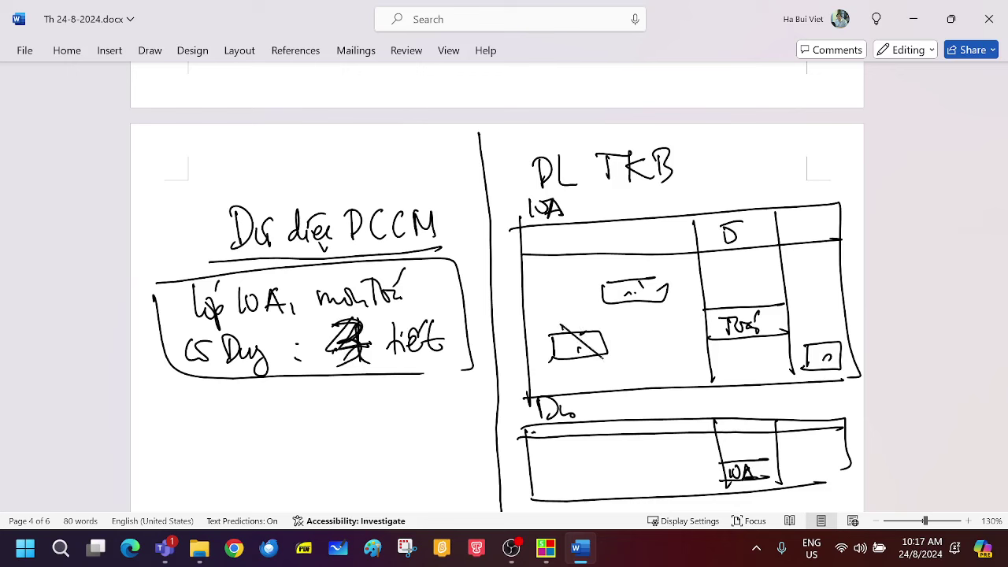
pyautogui.moveTo(613, 320); pyautogui.dragTo(569, 359)
pyautogui.moveTo(611, 271)
pyautogui.mouseDown()
pyautogui.moveTo(653, 307)
pyautogui.moveTo(621, 312)
pyautogui.mouseUp()
pyautogui.moveTo(729, 306); pyautogui.dragTo(764, 339)
pyautogui.moveTo(728, 336); pyautogui.dragTo(781, 298)
pyautogui.moveTo(810, 347); pyautogui.dragTo(838, 367)
pyautogui.moveTo(852, 325); pyautogui.dragTo(802, 378)
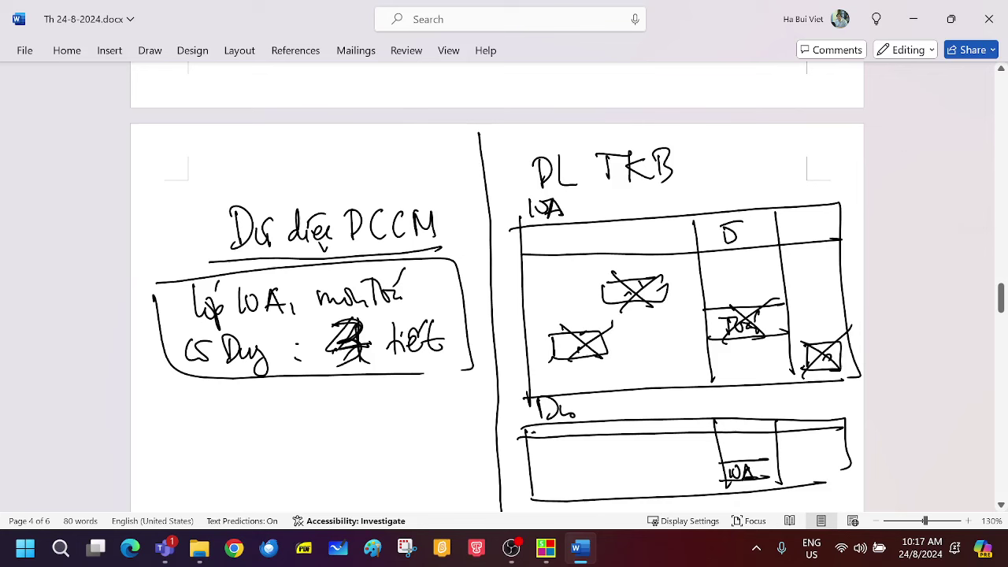
# - Check the 10A10(5) entry for Vật lí under Khối 10 in School Timetable System, and return to the notes in Word
pyautogui.click(545, 549)
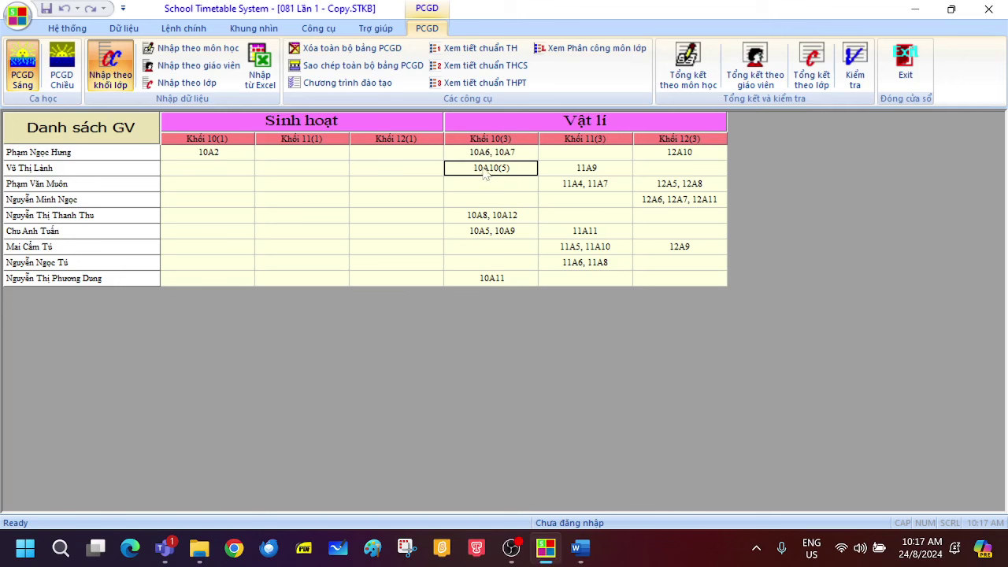
pyautogui.doubleClick(490, 175)
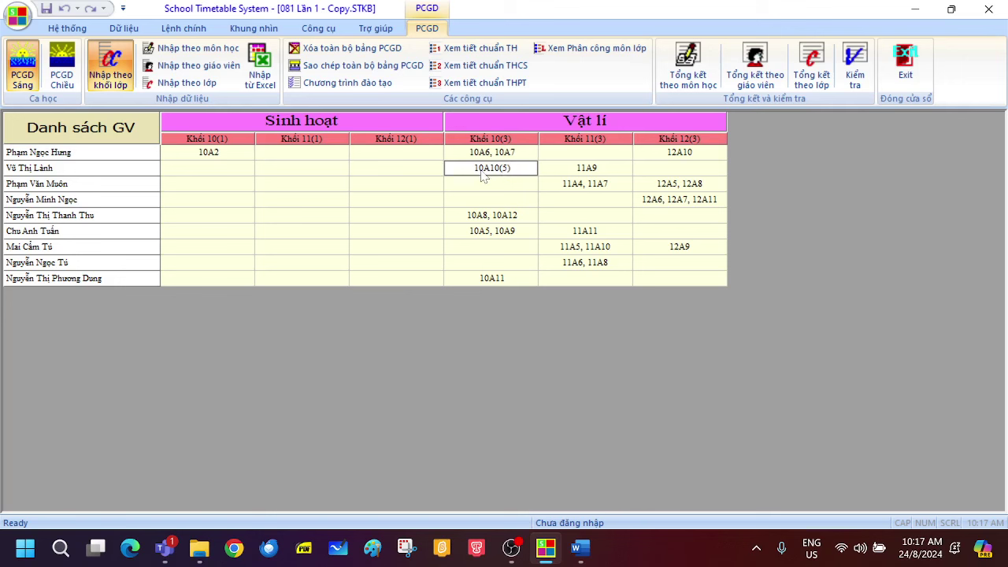
pyautogui.moveTo(550, 555)
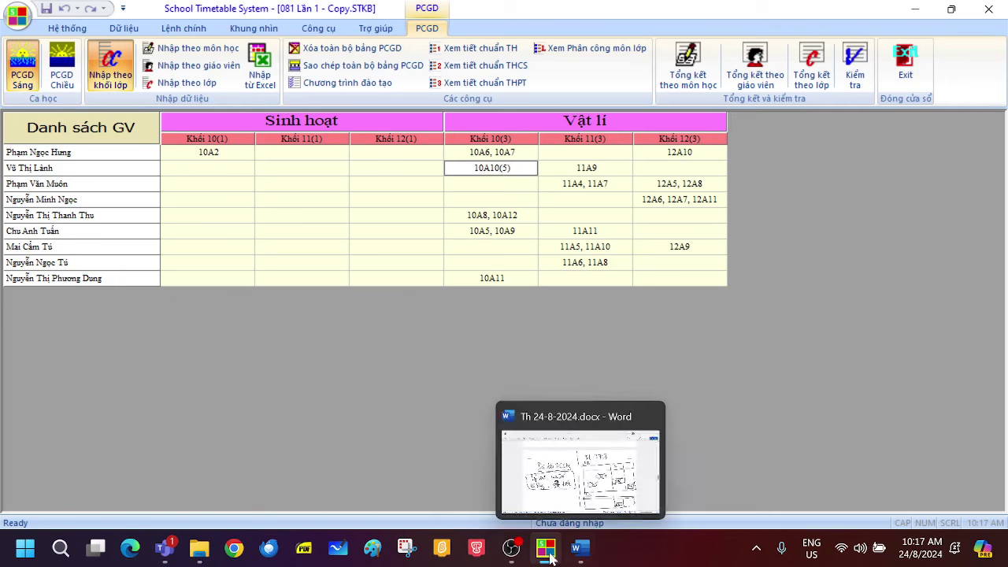
pyautogui.click(581, 549)
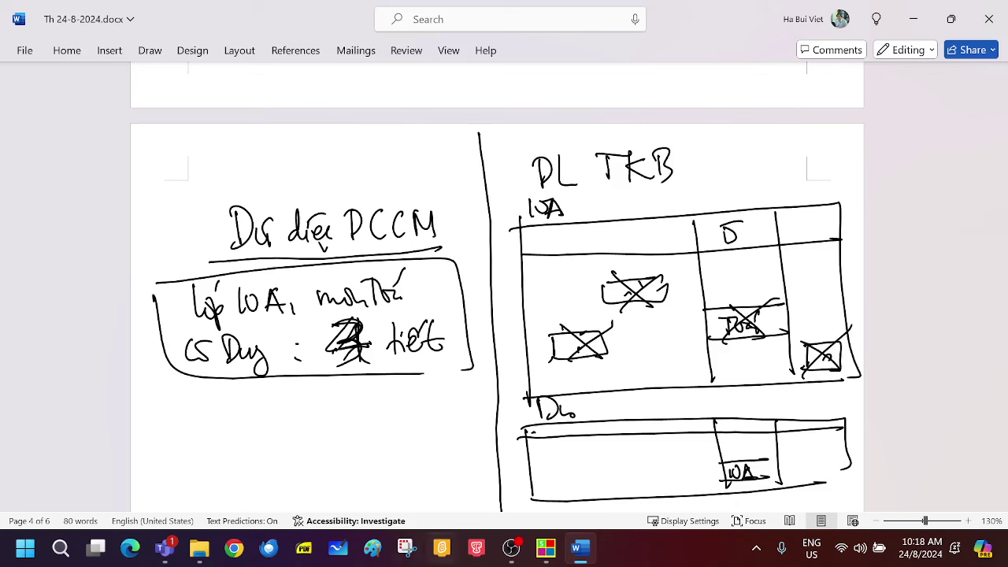
# - Look at the afternoon assignment table in School Timetable System, and return to the morning assignments
pyautogui.click(549, 557)
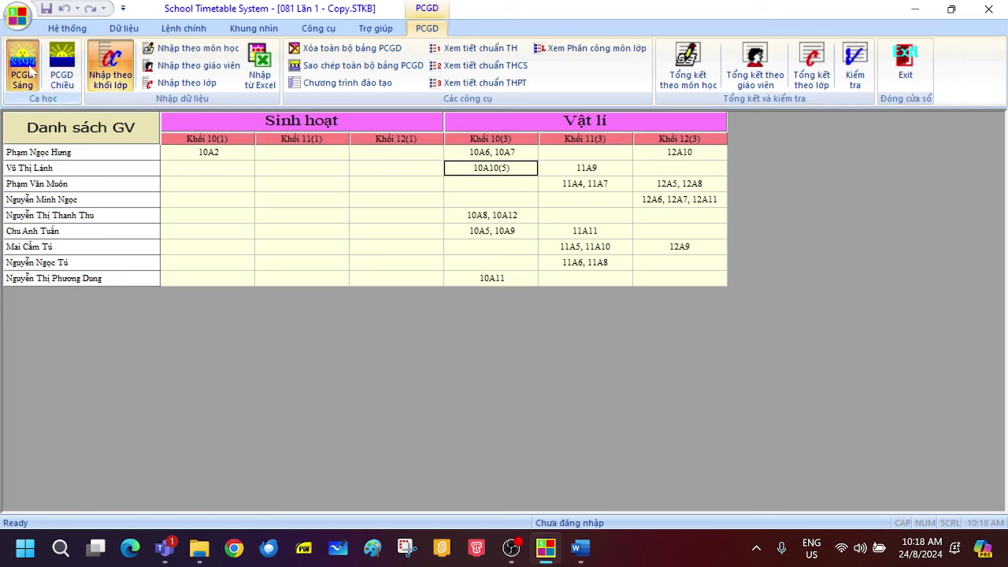
pyautogui.click(63, 79)
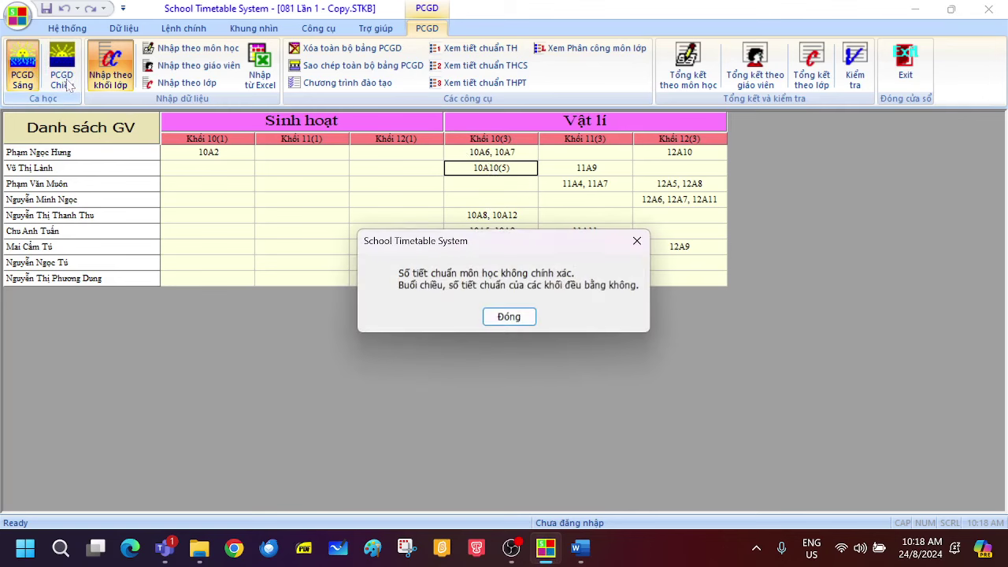
pyautogui.click(506, 316)
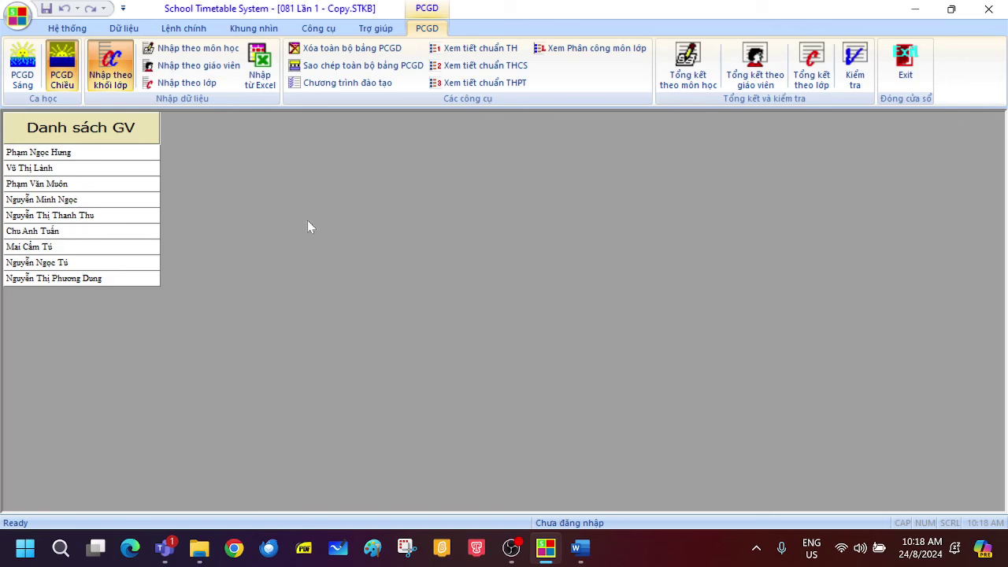
pyautogui.click(62, 83)
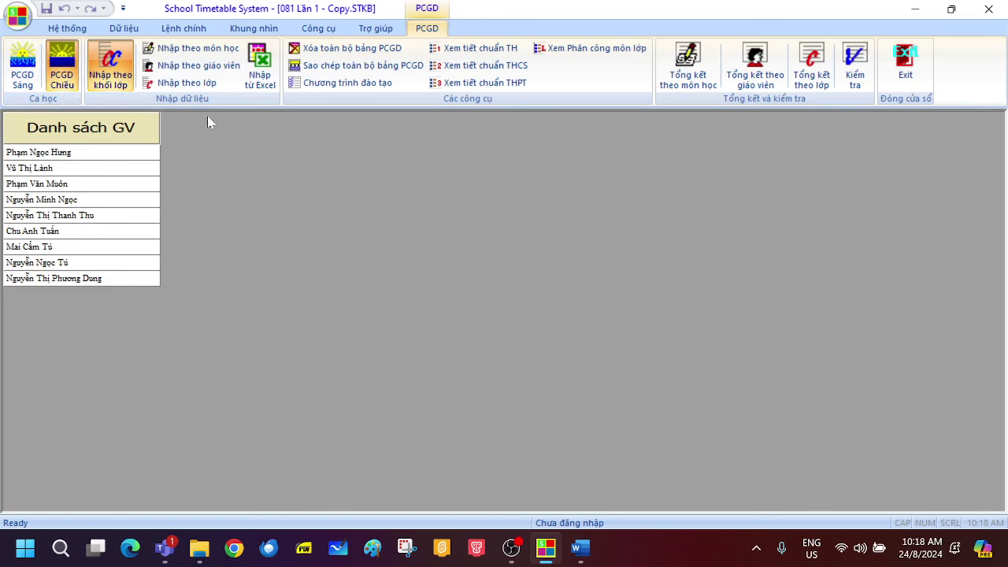
pyautogui.click(31, 82)
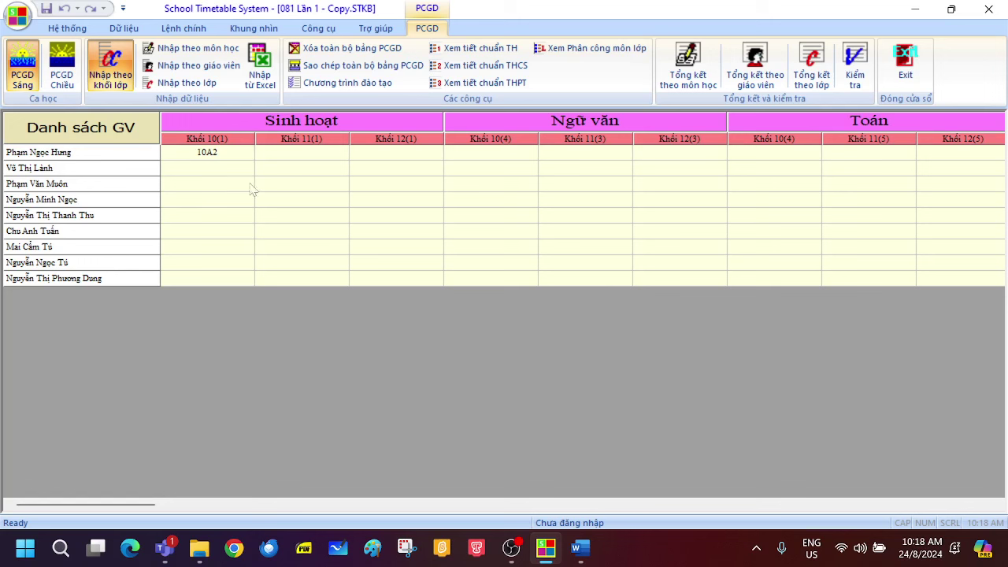
# - Review the handwritten Nhập PCGD notes in Word, and switch back to School Timetable System
pyautogui.click(578, 549)
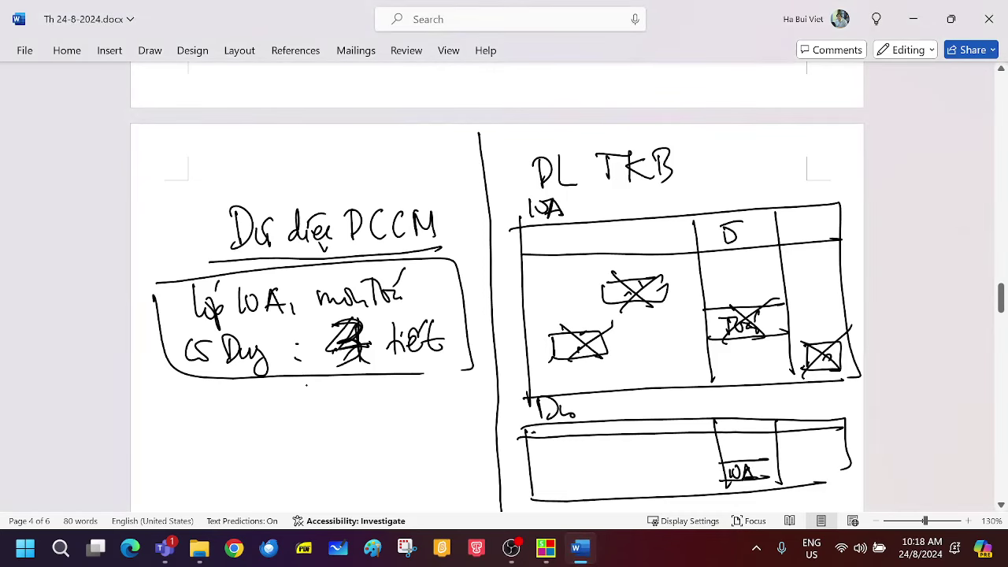
pyautogui.scroll(5, 327, 338)
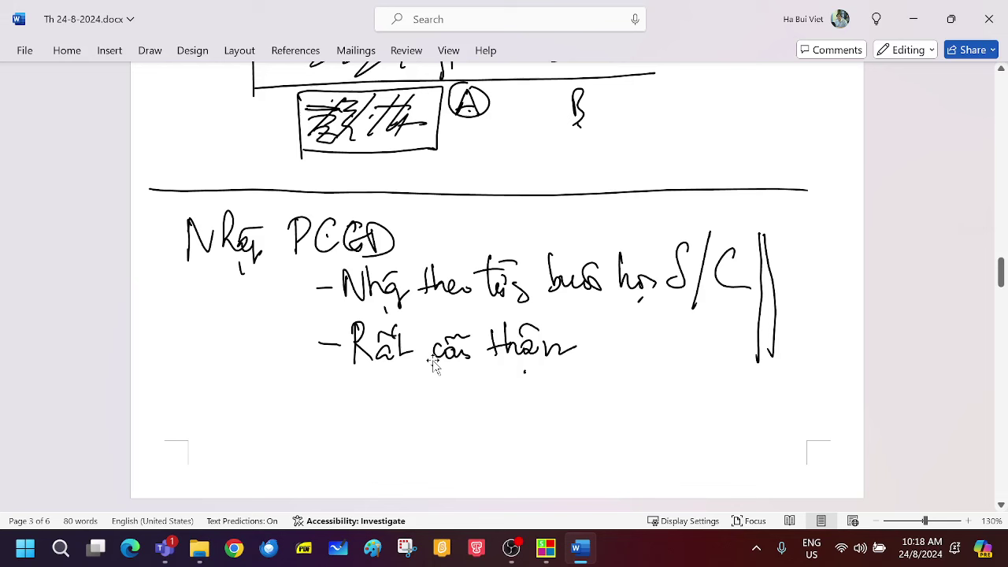
pyautogui.moveTo(547, 554)
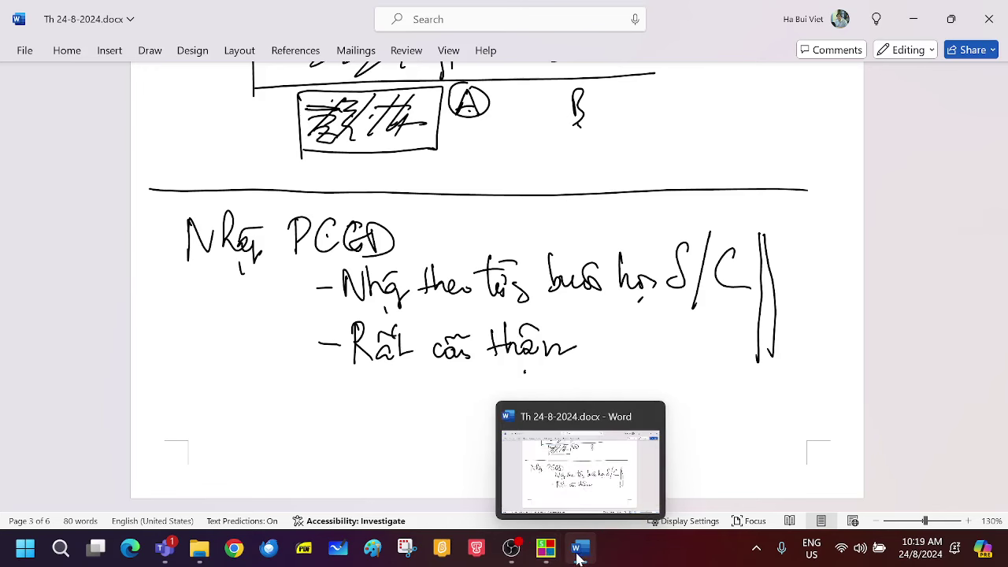
pyautogui.click(547, 553)
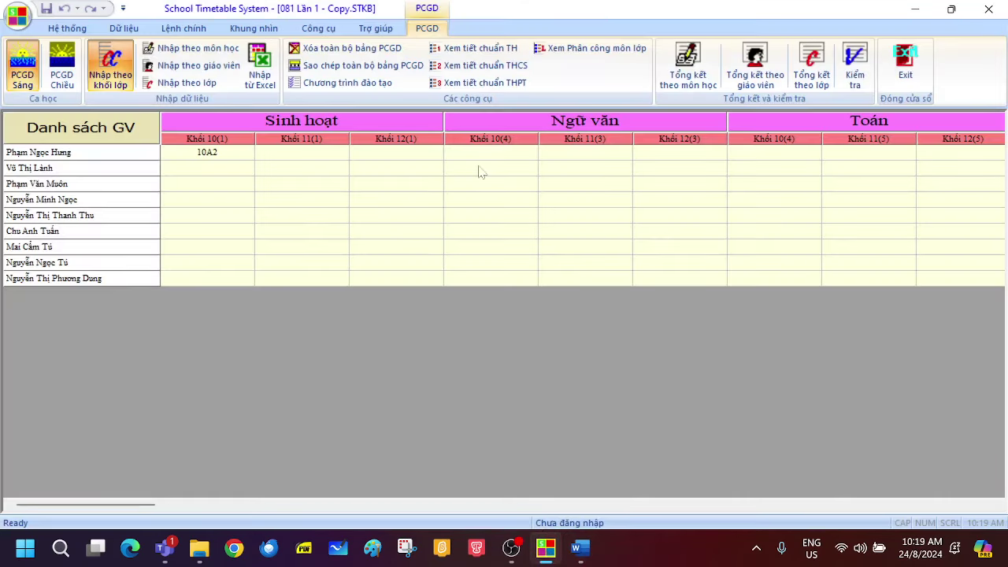
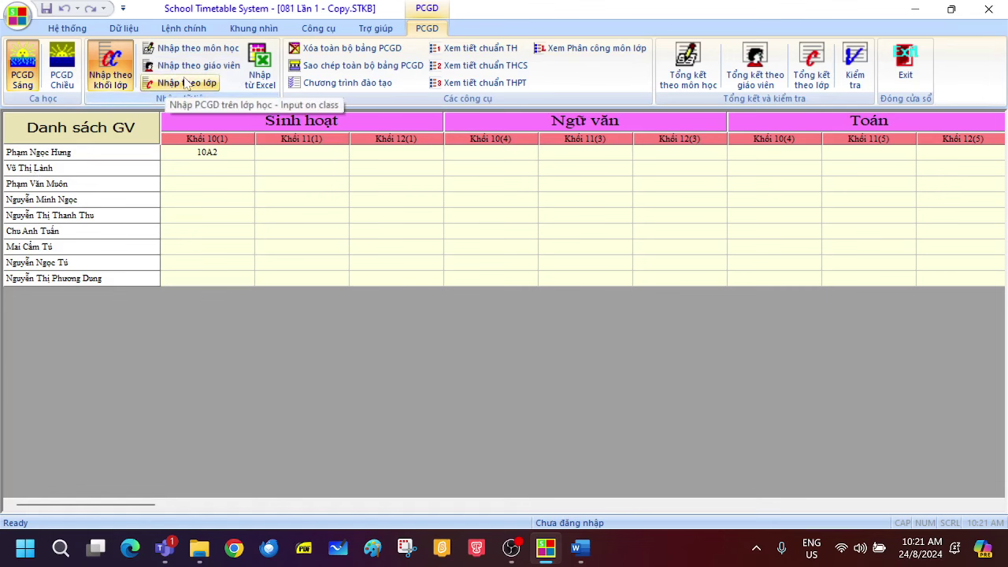
# - Show the teaching assignments by class and examine each class's subjects and total periods
pyautogui.click(193, 83)
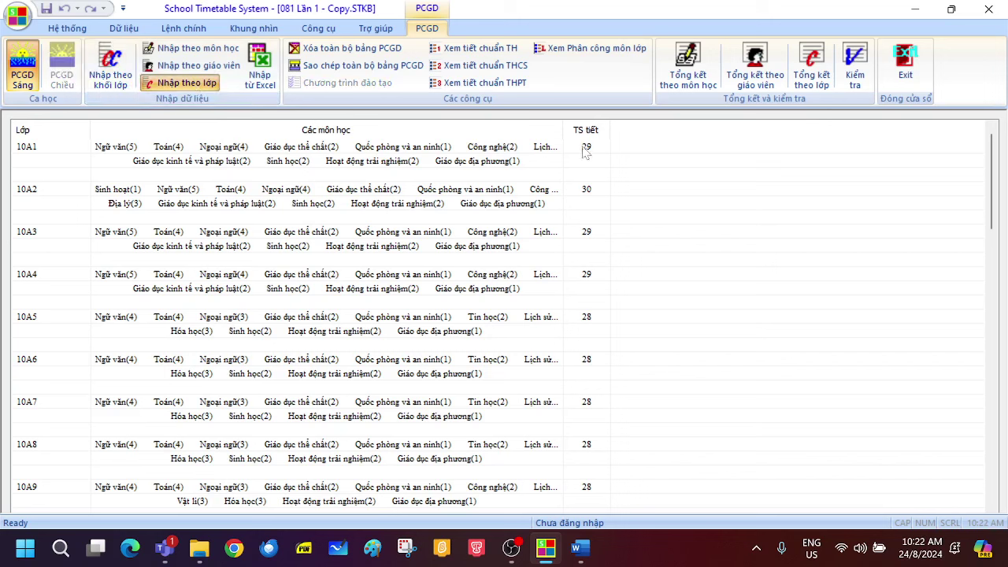
pyautogui.scroll(-3, 603, 391)
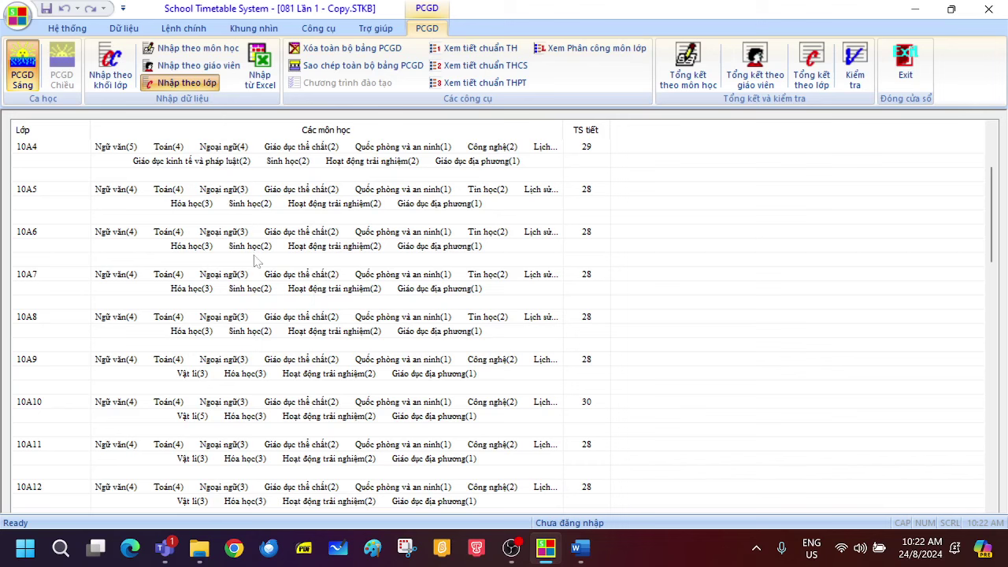
pyautogui.scroll(3, 496, 193)
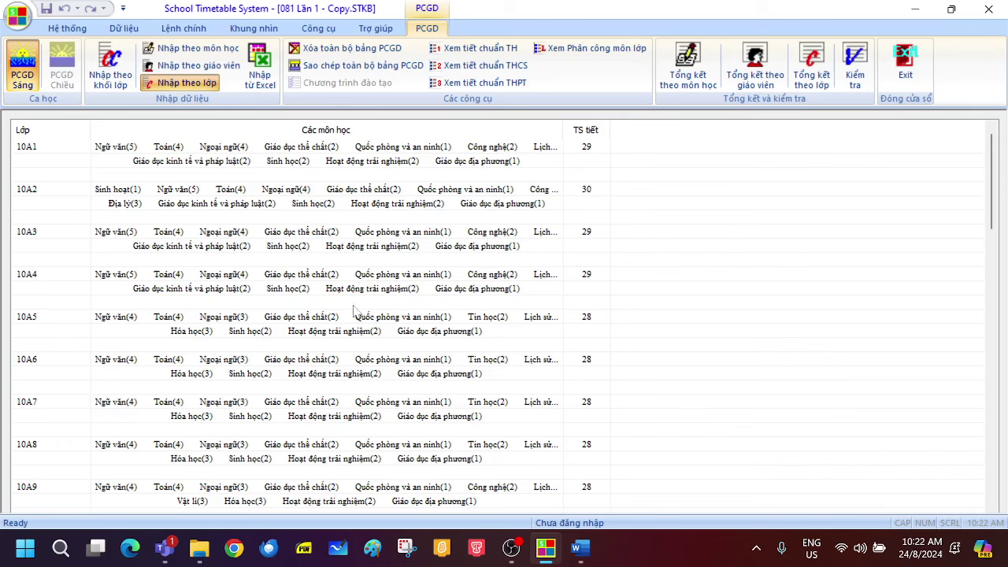
pyautogui.scroll(-8, 374, 319)
pyautogui.scroll(-5, 461, 404)
pyautogui.scroll(9, 461, 404)
pyautogui.scroll(3, 461, 405)
# - Exit the assignment table, close the data file without saving the changes, and open 081 Lần 1 - Copy.STKB again
pyautogui.click(906, 67)
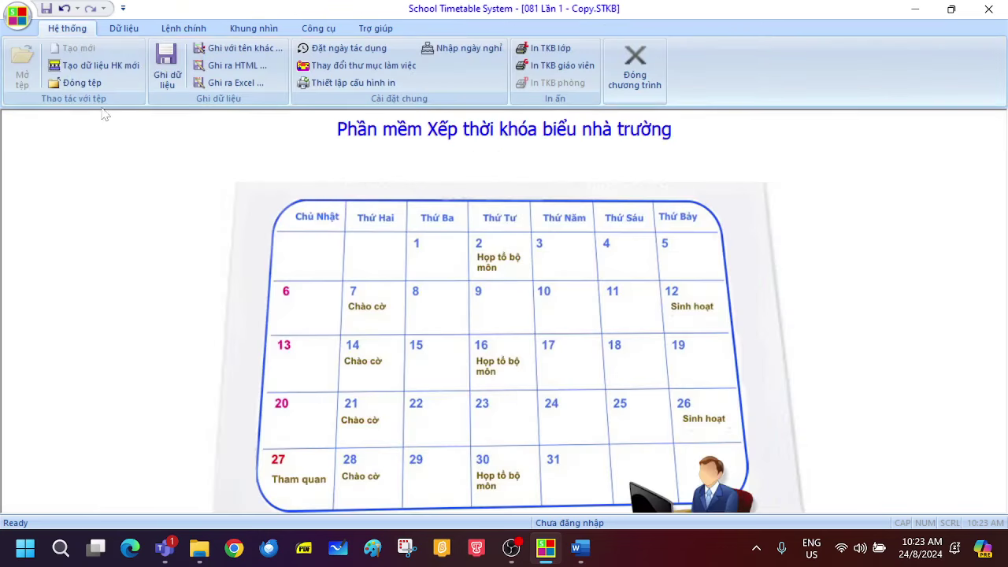
pyautogui.click(86, 84)
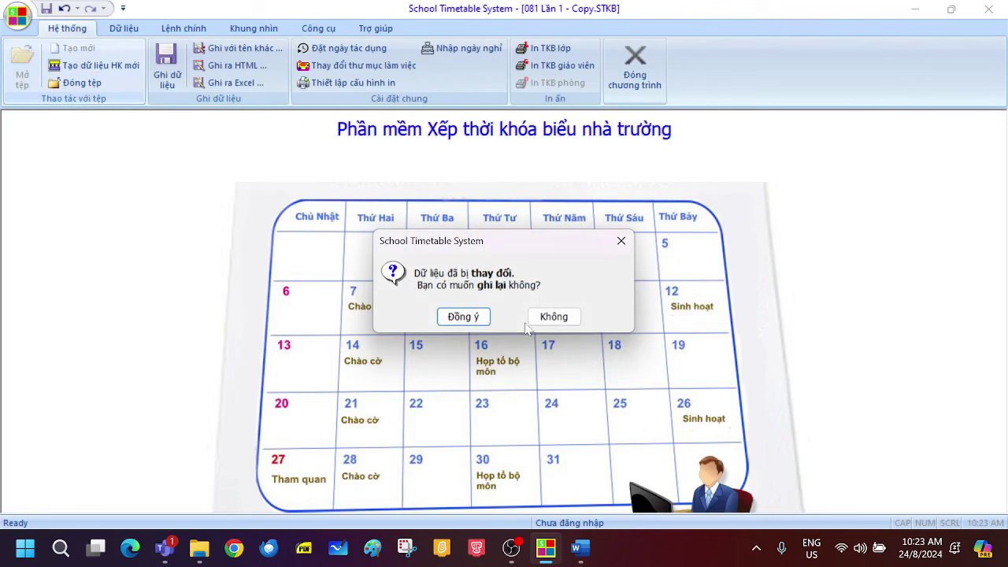
pyautogui.click(553, 318)
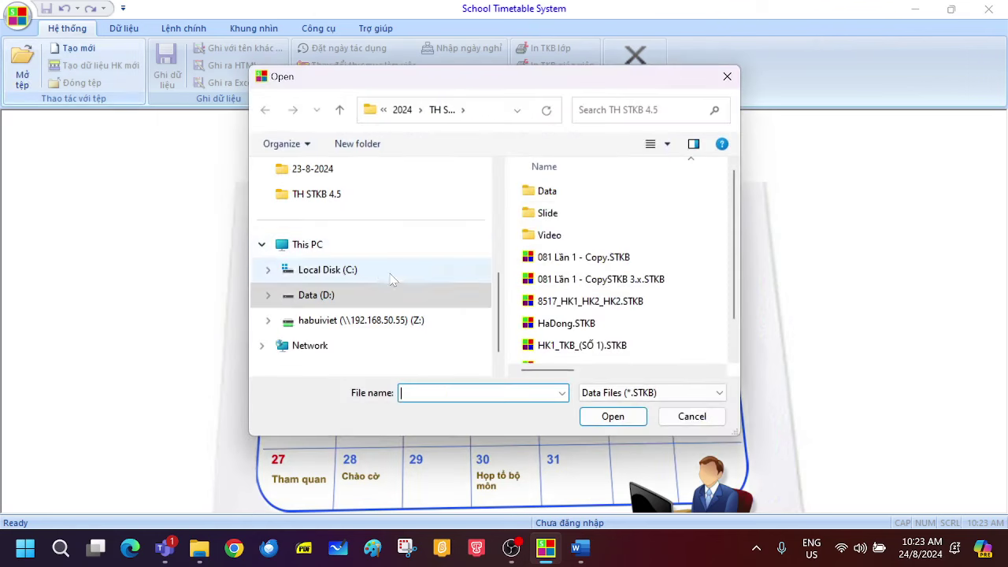
pyautogui.click(604, 266)
pyautogui.click(613, 416)
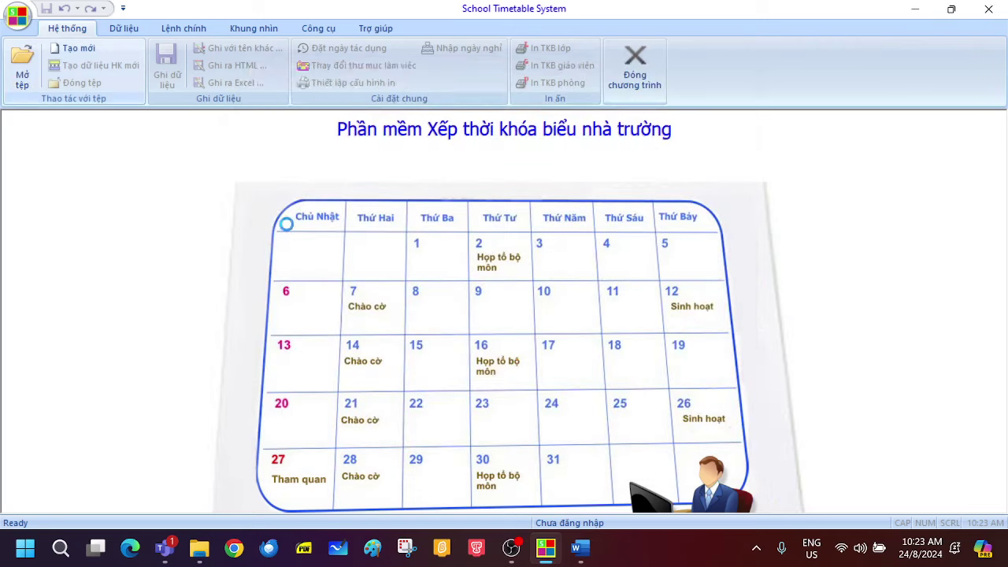
# - Show the morning teaching assignments by class, check the total periods of all classes, and exit the assignment table
pyautogui.click(114, 29)
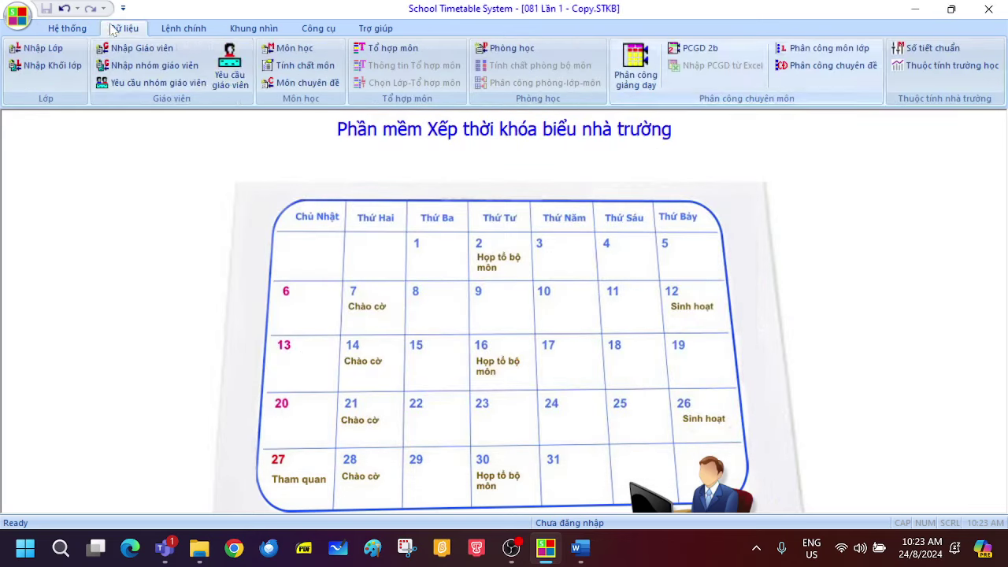
pyautogui.click(648, 81)
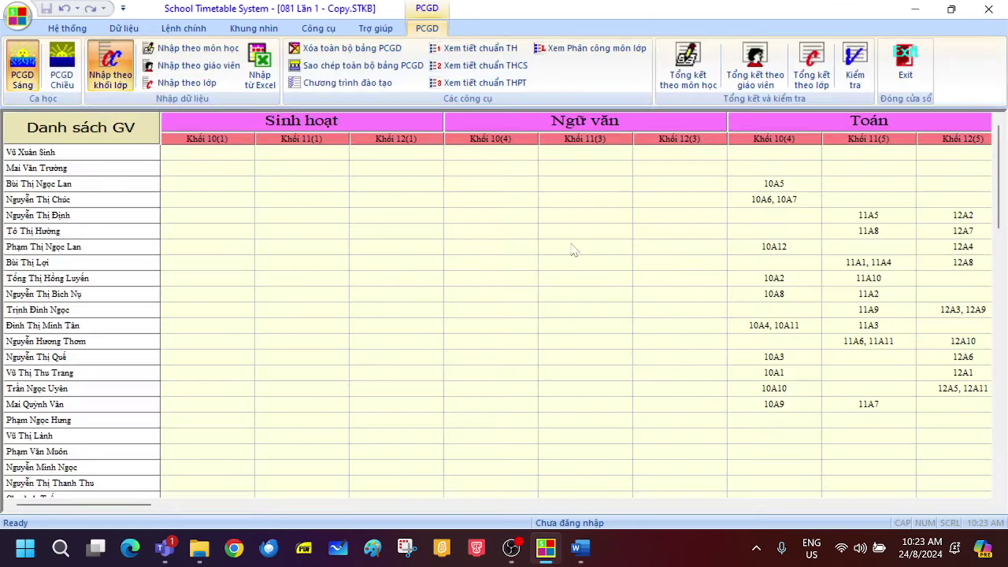
pyautogui.click(187, 83)
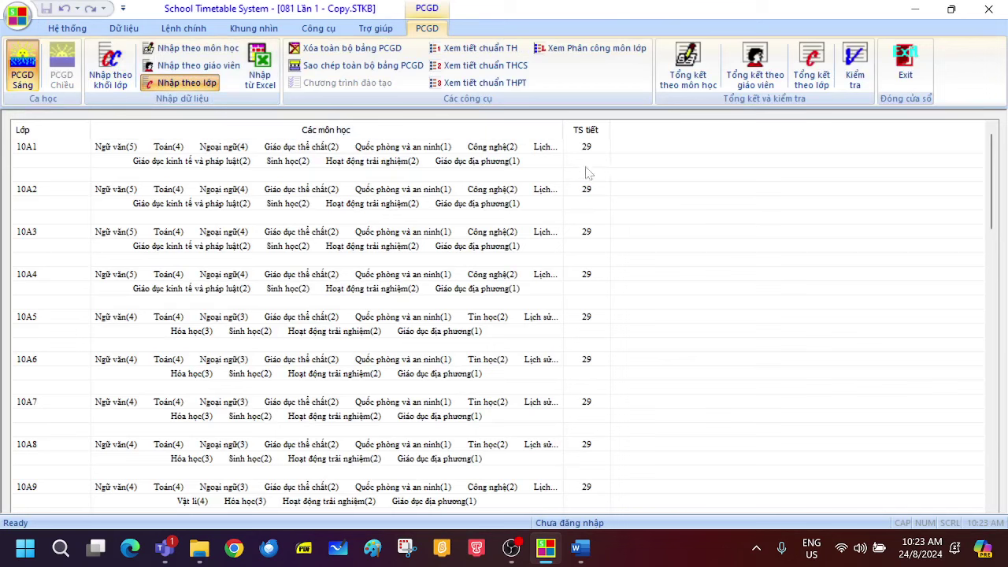
pyautogui.scroll(-9, 587, 256)
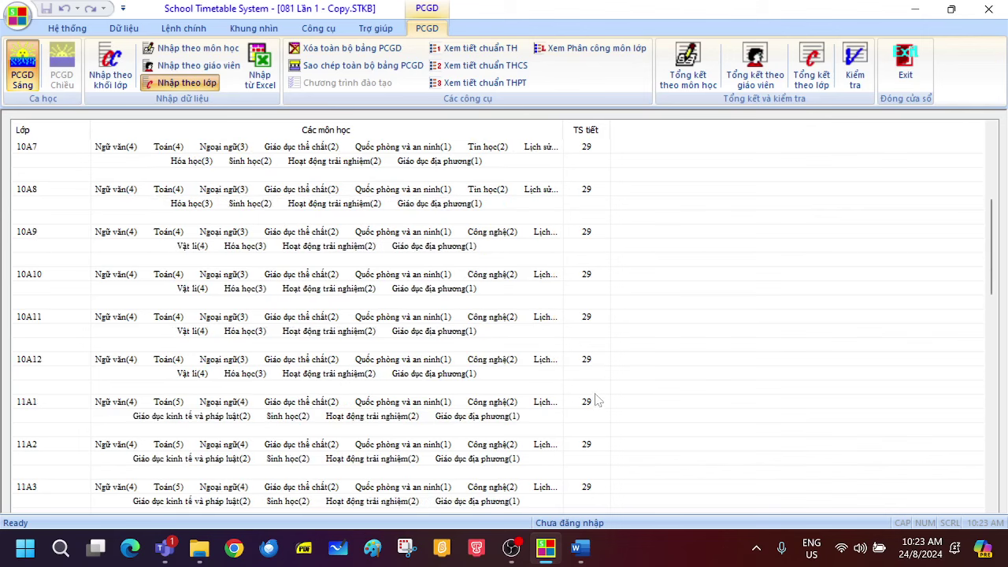
pyautogui.scroll(-15, 597, 410)
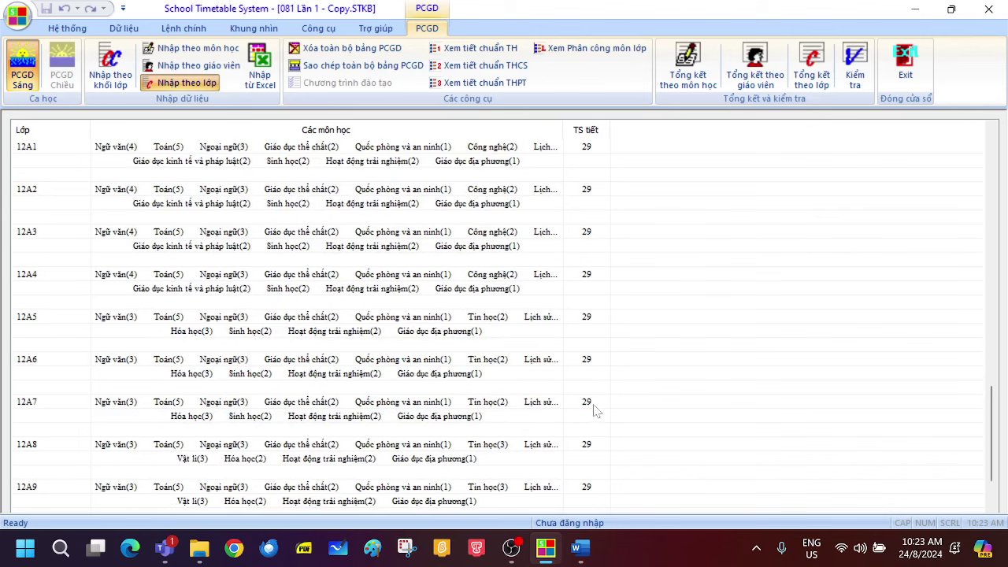
pyautogui.scroll(8, 596, 409)
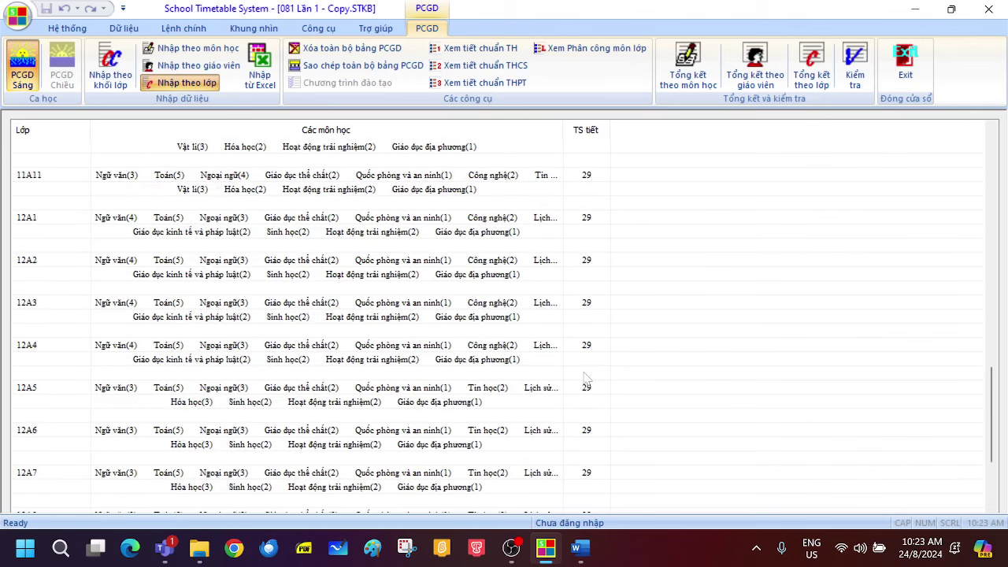
pyautogui.scroll(11, 586, 374)
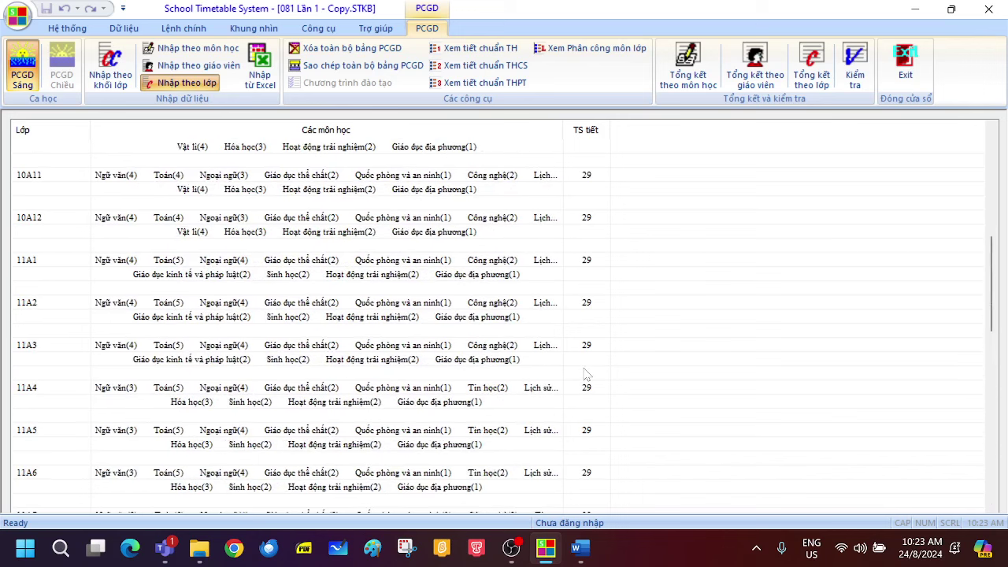
pyautogui.scroll(7, 587, 374)
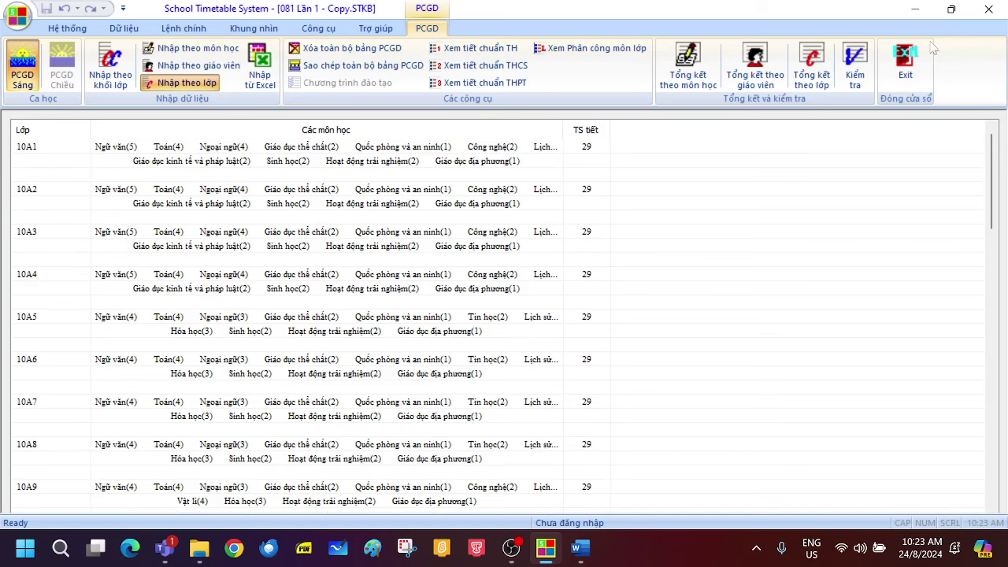
pyautogui.click(902, 79)
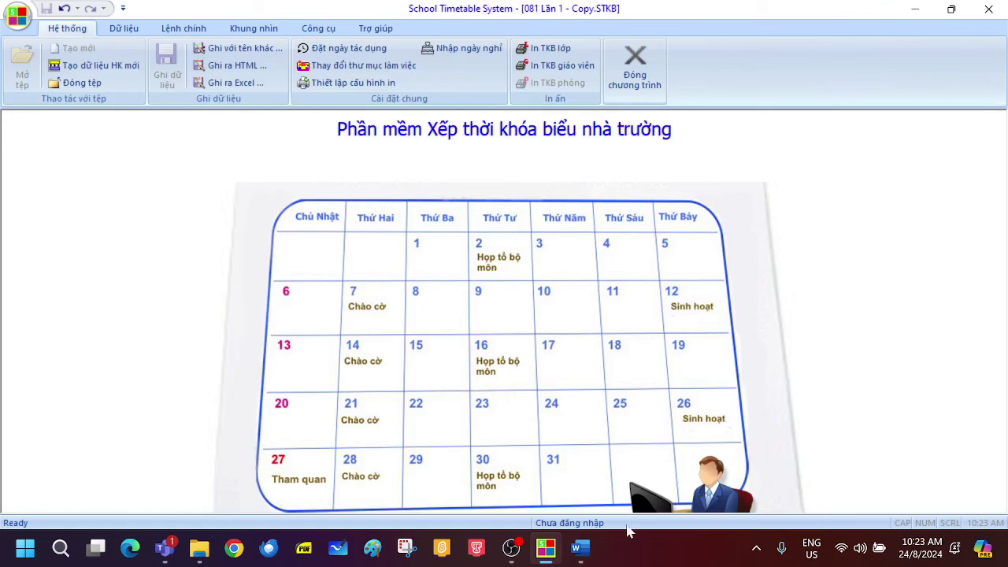
# - Switch to Word and draw a black horizontal divider line in the blank area below the table sketch on page 4
pyautogui.moveTo(548, 564)
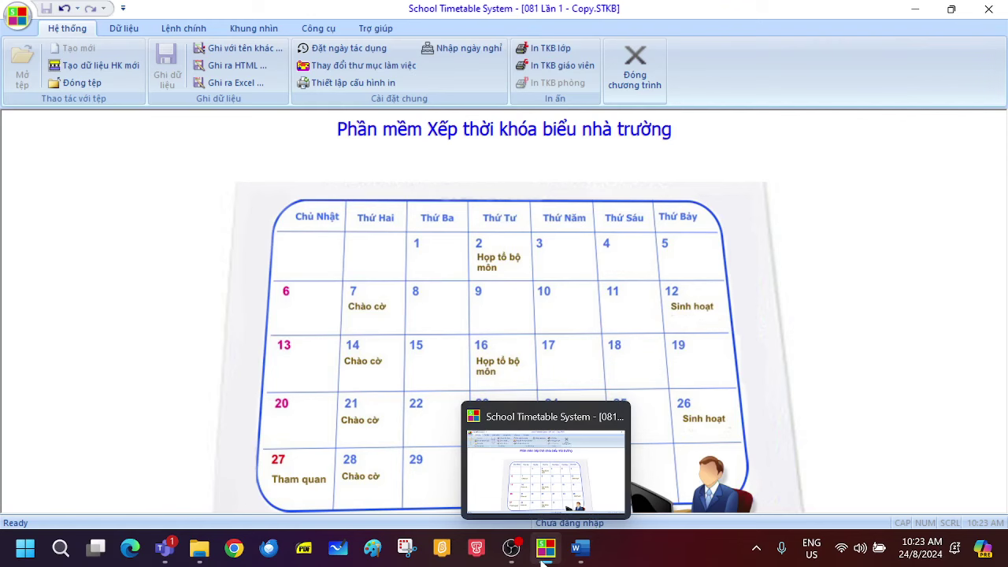
pyautogui.click(581, 550)
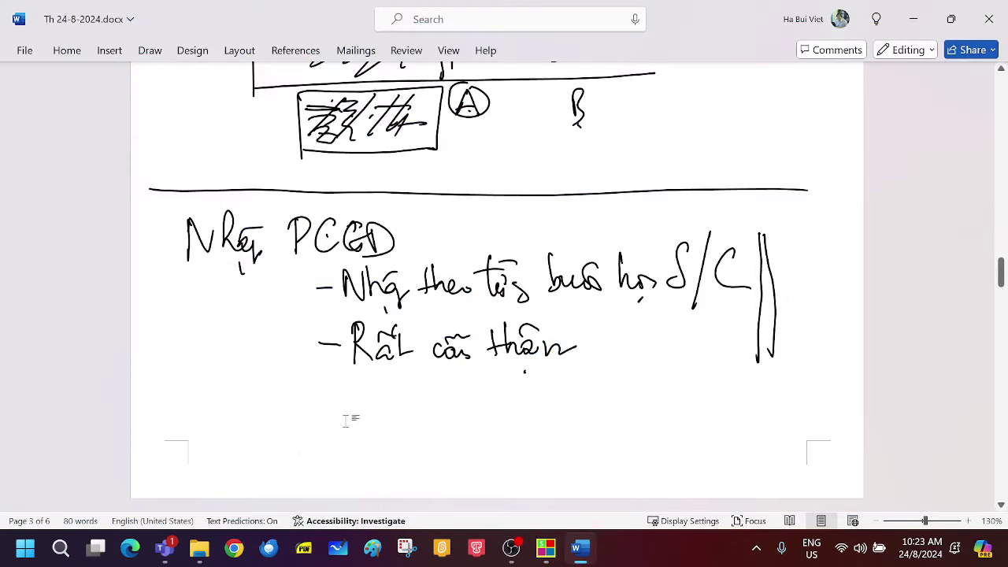
pyautogui.scroll(-10, 344, 421)
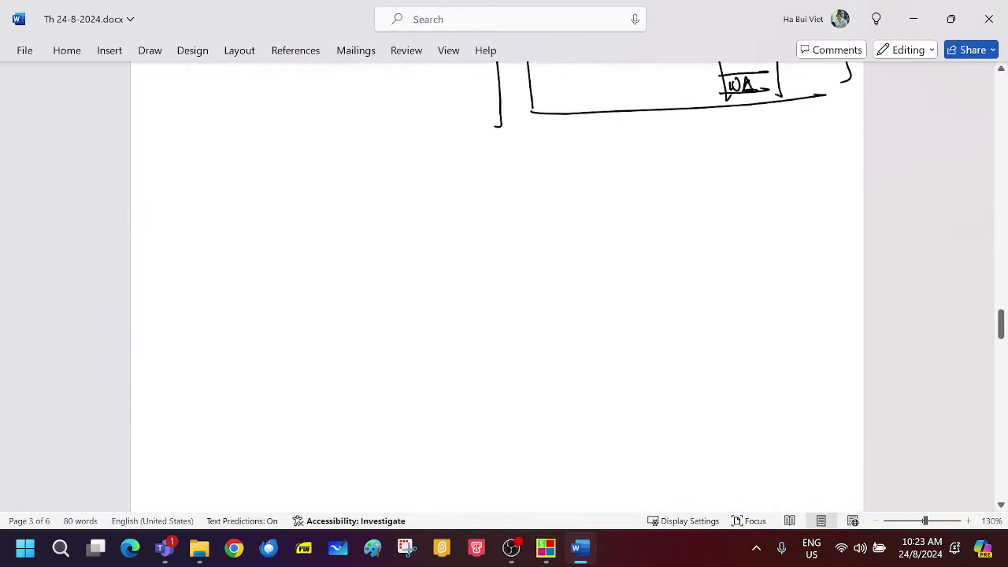
pyautogui.scroll(-2, 344, 421)
pyautogui.scroll(3, 344, 422)
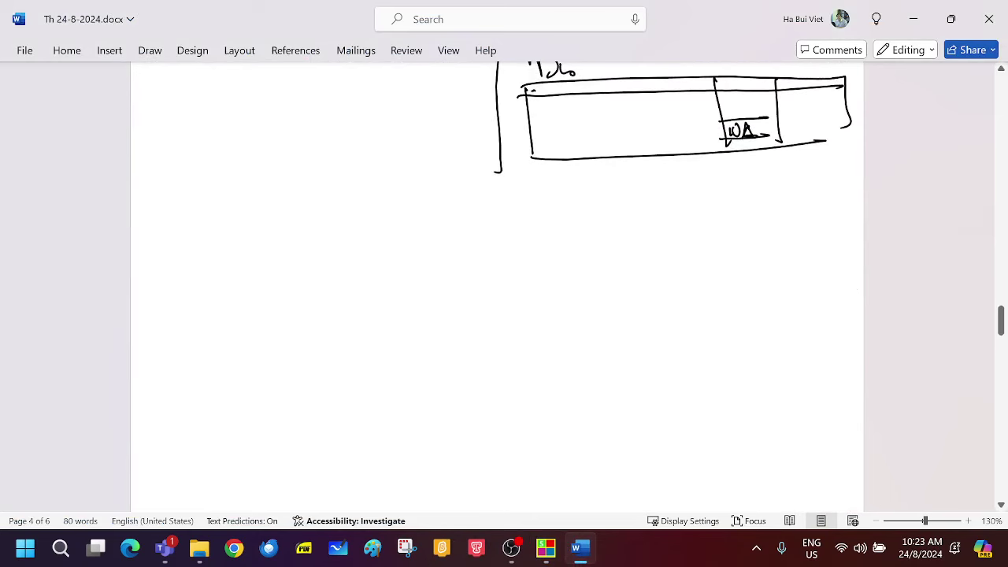
pyautogui.click(150, 49)
pyautogui.click(196, 101)
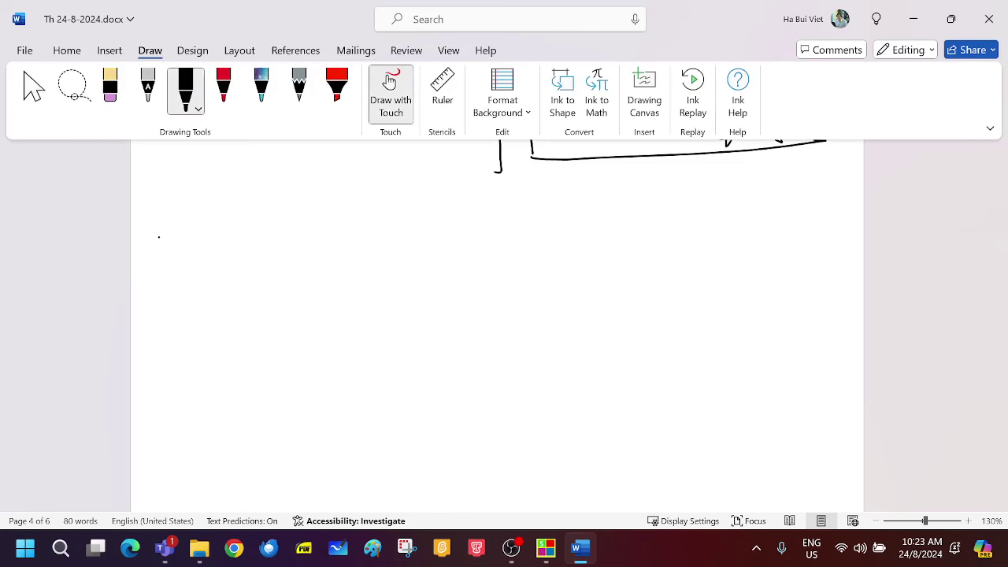
pyautogui.moveTo(149, 230); pyautogui.dragTo(800, 213)
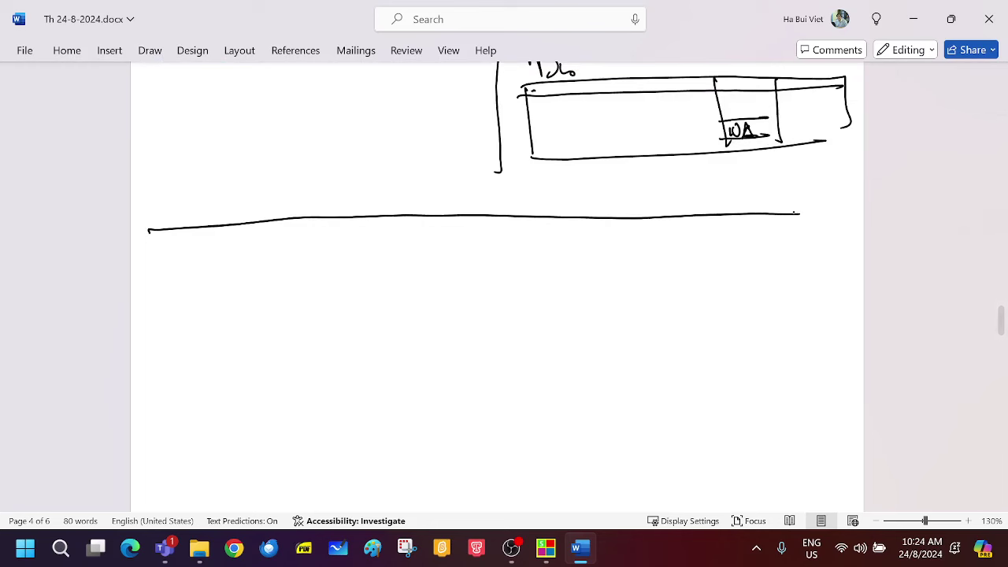
# - Handwrite a circled "B4" below the divider line, followed by the heading words "Chuẩn bị"
pyautogui.moveTo(196, 246)
pyautogui.mouseDown()
pyautogui.moveTo(187, 250)
pyautogui.moveTo(223, 262)
pyautogui.moveTo(196, 290)
pyautogui.mouseUp()
pyautogui.moveTo(156, 249)
pyautogui.mouseDown()
pyautogui.moveTo(156, 290)
pyautogui.moveTo(164, 275)
pyautogui.mouseUp()
pyautogui.moveTo(203, 237)
pyautogui.mouseDown()
pyautogui.moveTo(142, 265)
pyautogui.moveTo(229, 264)
pyautogui.moveTo(204, 237)
pyautogui.mouseUp()
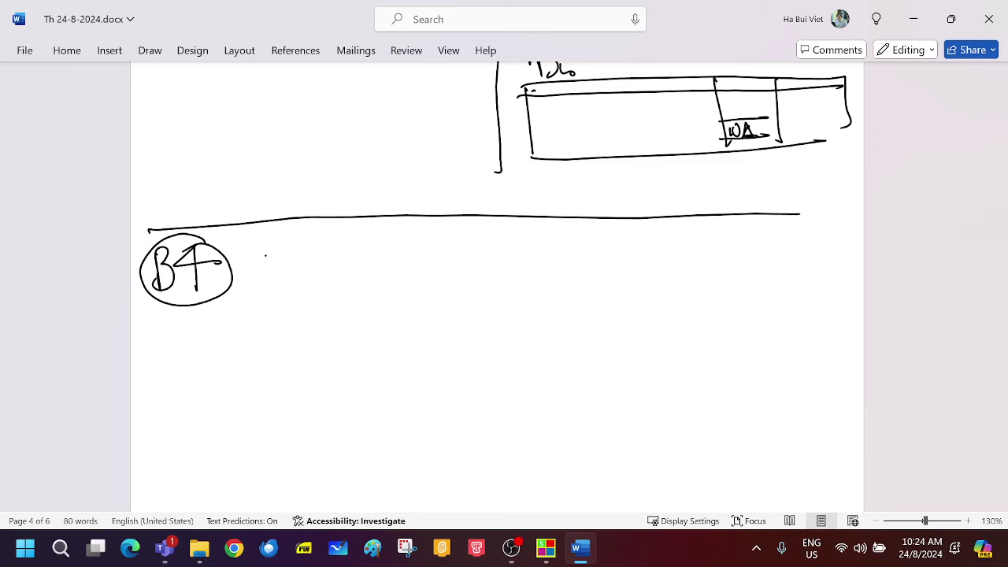
pyautogui.moveTo(279, 238)
pyautogui.mouseDown()
pyautogui.moveTo(281, 272)
pyautogui.moveTo(350, 269)
pyautogui.mouseUp()
pyautogui.moveTo(329, 256)
pyautogui.mouseDown()
pyautogui.moveTo(336, 248)
pyautogui.moveTo(381, 272)
pyautogui.mouseUp()
pyautogui.moveTo(384, 260); pyautogui.dragTo(387, 272)
pyautogui.click(391, 254)
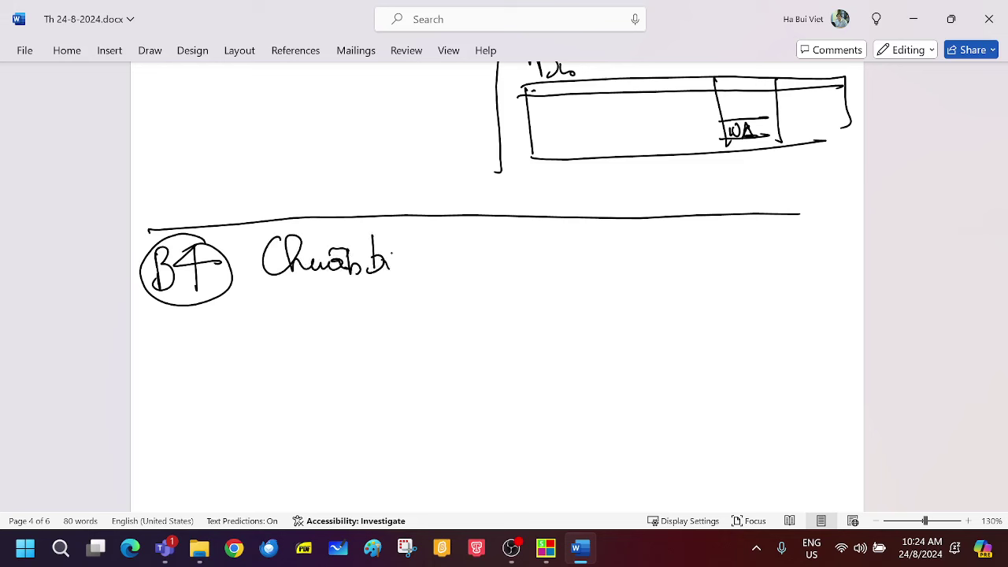
# - Complete the handwritten B4 heading with "– Xếp trước môn học." and underline it
pyautogui.moveTo(471, 251); pyautogui.dragTo(482, 277)
pyautogui.moveTo(465, 245); pyautogui.dragTo(493, 241)
pyautogui.moveTo(518, 241); pyautogui.dragTo(518, 266)
pyautogui.moveTo(509, 260); pyautogui.dragTo(576, 260)
pyautogui.moveTo(566, 246); pyautogui.dragTo(575, 236)
pyautogui.moveTo(589, 270); pyautogui.dragTo(645, 254)
pyautogui.moveTo(662, 230); pyautogui.dragTo(656, 262)
pyautogui.moveTo(658, 262); pyautogui.dragTo(676, 265)
pyautogui.click(695, 261)
pyautogui.click(700, 265)
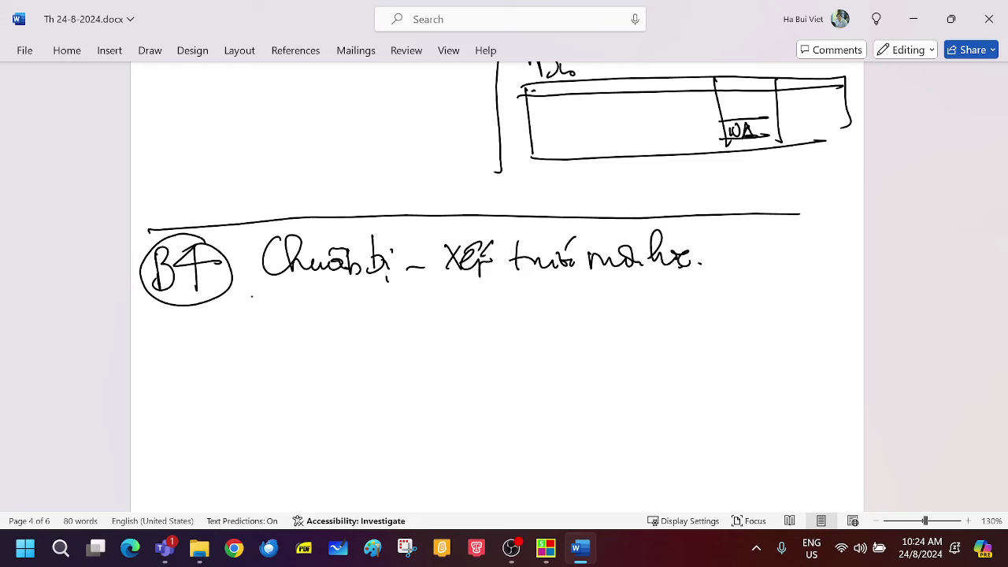
pyautogui.moveTo(239, 297); pyautogui.dragTo(706, 289)
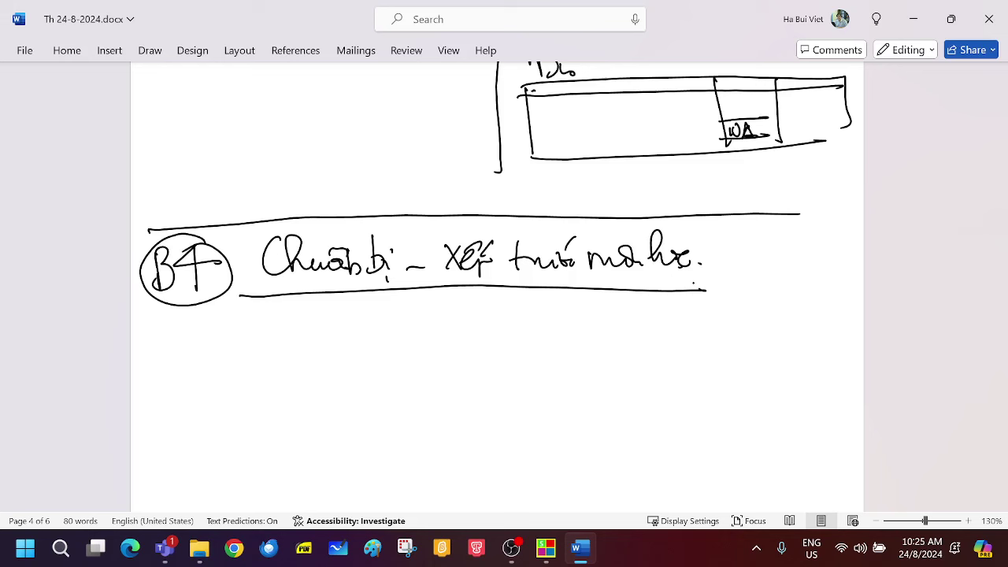
# - Handwrite the first bullet under the B4 heading: "– Rà soát lại PCCM cho toàn trường"
pyautogui.moveTo(268, 337); pyautogui.dragTo(285, 336)
pyautogui.moveTo(303, 315)
pyautogui.mouseDown()
pyautogui.moveTo(305, 343)
pyautogui.moveTo(309, 327)
pyautogui.moveTo(315, 344)
pyautogui.mouseUp()
pyautogui.moveTo(322, 338)
pyautogui.mouseDown()
pyautogui.moveTo(334, 340)
pyautogui.moveTo(343, 315)
pyautogui.mouseUp()
pyautogui.moveTo(346, 329); pyautogui.dragTo(391, 336)
pyautogui.moveTo(381, 318); pyautogui.dragTo(408, 310)
pyautogui.moveTo(427, 307)
pyautogui.mouseDown()
pyautogui.moveTo(428, 332)
pyautogui.moveTo(462, 330)
pyautogui.moveTo(449, 347)
pyautogui.mouseUp()
pyautogui.moveTo(457, 329)
pyautogui.mouseDown()
pyautogui.moveTo(466, 319)
pyautogui.moveTo(493, 340)
pyautogui.mouseUp()
pyautogui.moveTo(485, 315)
pyautogui.mouseDown()
pyautogui.moveTo(504, 312)
pyautogui.moveTo(496, 325)
pyautogui.moveTo(535, 338)
pyautogui.moveTo(608, 336)
pyautogui.mouseUp()
pyautogui.moveTo(622, 305)
pyautogui.mouseDown()
pyautogui.moveTo(617, 334)
pyautogui.moveTo(629, 334)
pyautogui.mouseUp()
pyautogui.moveTo(639, 321)
pyautogui.mouseDown()
pyautogui.moveTo(663, 333)
pyautogui.moveTo(675, 317)
pyautogui.mouseUp()
pyautogui.moveTo(671, 323)
pyautogui.mouseDown()
pyautogui.moveTo(695, 321)
pyautogui.moveTo(701, 334)
pyautogui.moveTo(680, 331)
pyautogui.mouseUp()
pyautogui.moveTo(679, 315)
pyautogui.mouseDown()
pyautogui.moveTo(704, 312)
pyautogui.moveTo(716, 332)
pyautogui.moveTo(741, 332)
pyautogui.mouseUp()
pyautogui.moveTo(740, 323); pyautogui.dragTo(758, 335)
pyautogui.moveTo(755, 317)
pyautogui.mouseDown()
pyautogui.moveTo(767, 331)
pyautogui.moveTo(773, 304)
pyautogui.moveTo(783, 334)
pyautogui.mouseUp()
pyautogui.moveTo(782, 320)
pyautogui.mouseDown()
pyautogui.moveTo(797, 334)
pyautogui.moveTo(786, 357)
pyautogui.mouseUp()
pyautogui.moveTo(786, 347); pyautogui.dragTo(802, 324)
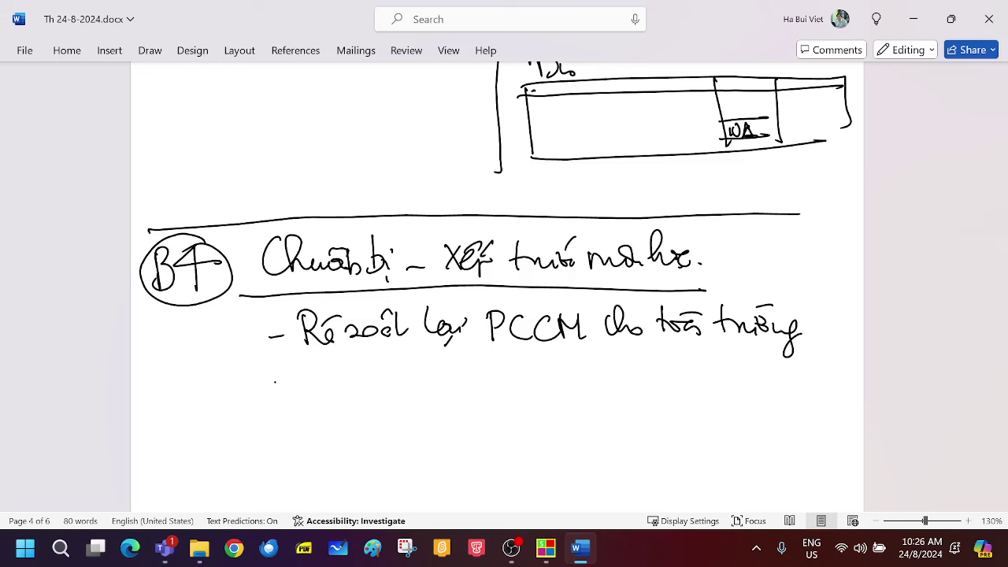
# - Handwrite the second bullet under the B4 heading: "– Thực hiện 4 thao tác"
pyautogui.moveTo(271, 382)
pyautogui.mouseDown()
pyautogui.moveTo(318, 391)
pyautogui.moveTo(328, 362)
pyautogui.mouseUp()
pyautogui.moveTo(335, 357)
pyautogui.mouseDown()
pyautogui.moveTo(336, 387)
pyautogui.moveTo(352, 386)
pyautogui.mouseUp()
pyautogui.moveTo(352, 381); pyautogui.dragTo(372, 386)
pyautogui.moveTo(396, 352)
pyautogui.mouseDown()
pyautogui.moveTo(403, 386)
pyautogui.moveTo(420, 386)
pyautogui.mouseUp()
pyautogui.moveTo(417, 376); pyautogui.dragTo(438, 400)
pyautogui.moveTo(420, 366)
pyautogui.mouseDown()
pyautogui.moveTo(488, 371)
pyautogui.moveTo(481, 385)
pyautogui.mouseUp()
pyautogui.moveTo(518, 352); pyautogui.dragTo(522, 383)
pyautogui.moveTo(512, 370)
pyautogui.mouseDown()
pyautogui.moveTo(532, 367)
pyautogui.moveTo(539, 378)
pyautogui.mouseUp()
pyautogui.moveTo(538, 371); pyautogui.dragTo(574, 376)
pyautogui.moveTo(589, 350)
pyautogui.mouseDown()
pyautogui.moveTo(591, 378)
pyautogui.moveTo(604, 362)
pyautogui.mouseUp()
pyautogui.moveTo(603, 369)
pyautogui.mouseDown()
pyautogui.moveTo(598, 378)
pyautogui.moveTo(617, 379)
pyautogui.mouseUp()
pyautogui.moveTo(616, 359); pyautogui.dragTo(622, 343)
# - Handwrite the sub-item "1) Xếp tiết Chào cờ" and draw a box around "Chào cờ"
pyautogui.moveTo(354, 430); pyautogui.dragTo(363, 445)
pyautogui.moveTo(367, 416); pyautogui.dragTo(369, 454)
pyautogui.moveTo(398, 415)
pyautogui.mouseDown()
pyautogui.moveTo(413, 439)
pyautogui.moveTo(400, 441)
pyautogui.moveTo(446, 445)
pyautogui.mouseUp()
pyautogui.click(424, 430)
pyautogui.moveTo(441, 435)
pyautogui.mouseDown()
pyautogui.moveTo(441, 413)
pyautogui.moveTo(468, 432)
pyautogui.mouseUp()
pyautogui.moveTo(467, 422)
pyautogui.mouseDown()
pyautogui.moveTo(479, 432)
pyautogui.moveTo(491, 419)
pyautogui.moveTo(500, 425)
pyautogui.moveTo(498, 405)
pyautogui.mouseUp()
pyautogui.moveTo(496, 403)
pyautogui.mouseDown()
pyautogui.moveTo(501, 435)
pyautogui.moveTo(512, 426)
pyautogui.mouseUp()
pyautogui.moveTo(539, 400)
pyautogui.mouseDown()
pyautogui.moveTo(534, 422)
pyautogui.moveTo(544, 430)
pyautogui.mouseUp()
pyautogui.moveTo(548, 419)
pyautogui.mouseDown()
pyautogui.moveTo(585, 430)
pyautogui.moveTo(583, 405)
pyautogui.mouseUp()
pyautogui.moveTo(608, 403)
pyautogui.mouseDown()
pyautogui.moveTo(599, 430)
pyautogui.moveTo(611, 425)
pyautogui.mouseUp()
pyautogui.moveTo(613, 416)
pyautogui.mouseDown()
pyautogui.moveTo(644, 399)
pyautogui.moveTo(628, 395)
pyautogui.mouseUp()
pyautogui.moveTo(524, 437)
pyautogui.mouseDown()
pyautogui.moveTo(523, 394)
pyautogui.moveTo(634, 381)
pyautogui.moveTo(654, 444)
pyautogui.moveTo(521, 448)
pyautogui.mouseUp()
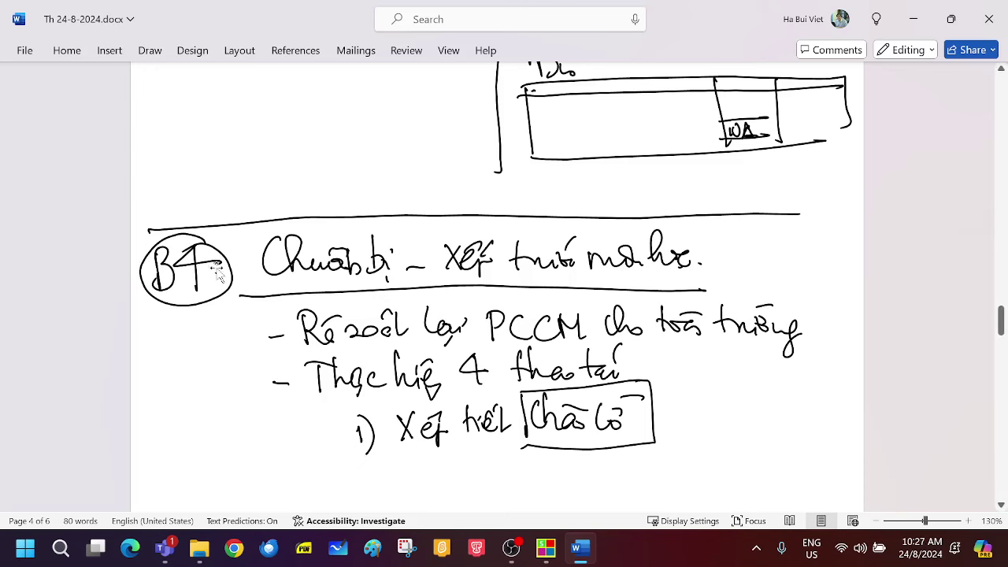
# - Handwrite the condition "Đ/K: số tiết đã phân công" in black below the Chào cờ item
pyautogui.scroll(-3, 310, 338)
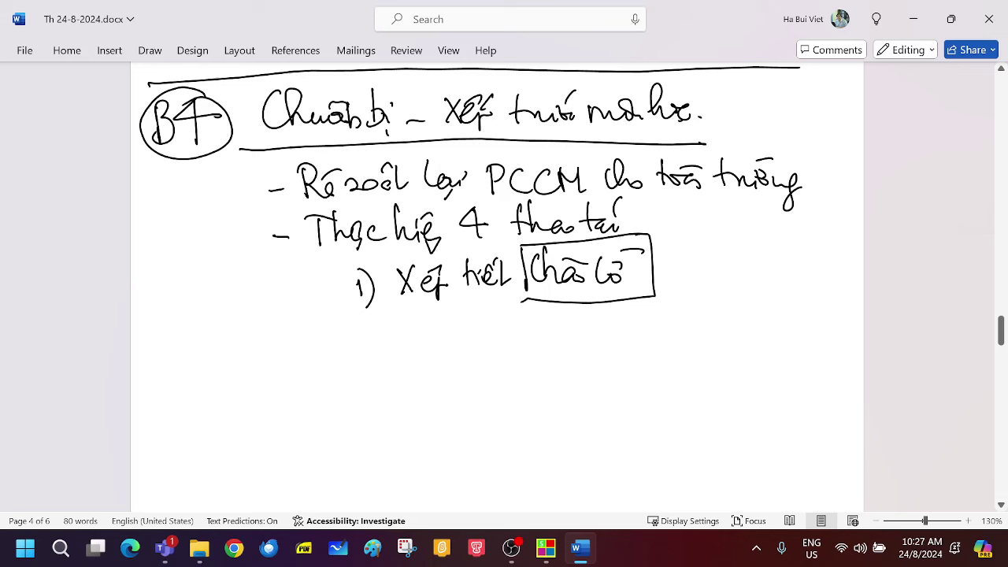
pyautogui.click(152, 54)
pyautogui.click(193, 98)
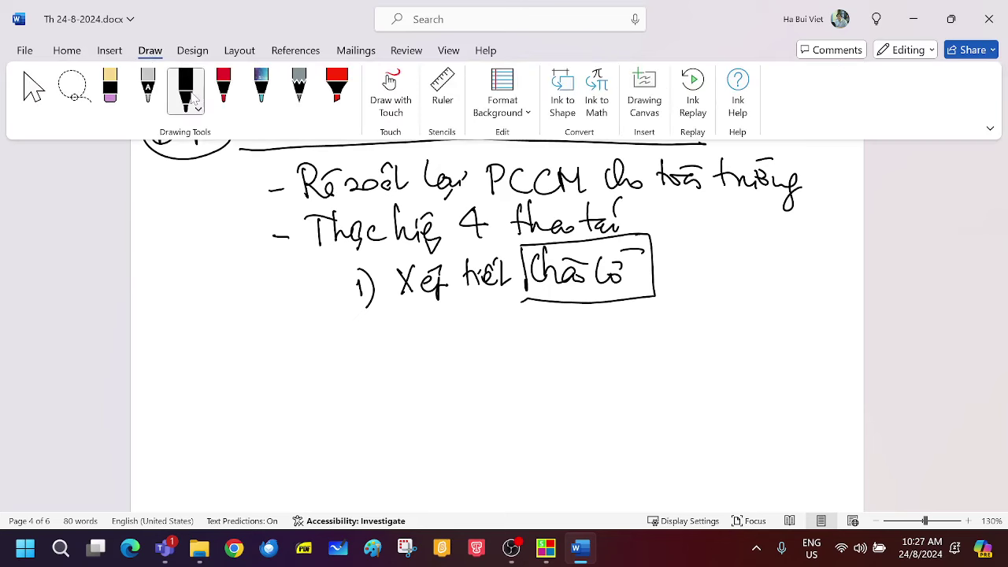
pyautogui.moveTo(435, 334); pyautogui.dragTo(438, 361)
pyautogui.moveTo(430, 349); pyautogui.dragTo(460, 362)
pyautogui.moveTo(471, 337)
pyautogui.mouseDown()
pyautogui.moveTo(471, 365)
pyautogui.moveTo(550, 358)
pyautogui.moveTo(554, 344)
pyautogui.moveTo(602, 351)
pyautogui.moveTo(600, 334)
pyautogui.mouseUp()
pyautogui.click(501, 345)
pyautogui.click(501, 356)
pyautogui.click(564, 337)
pyautogui.moveTo(604, 321)
pyautogui.mouseDown()
pyautogui.moveTo(602, 343)
pyautogui.moveTo(608, 350)
pyautogui.moveTo(616, 338)
pyautogui.mouseUp()
pyautogui.moveTo(638, 340)
pyautogui.mouseDown()
pyautogui.moveTo(635, 348)
pyautogui.moveTo(638, 333)
pyautogui.mouseUp()
pyautogui.moveTo(641, 334); pyautogui.dragTo(642, 359)
pyautogui.moveTo(663, 330)
pyautogui.mouseDown()
pyautogui.moveTo(664, 356)
pyautogui.moveTo(679, 325)
pyautogui.moveTo(696, 336)
pyautogui.moveTo(697, 326)
pyautogui.mouseUp()
pyautogui.moveTo(722, 329)
pyautogui.mouseDown()
pyautogui.moveTo(714, 347)
pyautogui.moveTo(736, 347)
pyautogui.mouseUp()
pyautogui.moveTo(713, 329)
pyautogui.mouseDown()
pyautogui.moveTo(724, 323)
pyautogui.moveTo(745, 354)
pyautogui.mouseUp()
# - Finish the handwritten condition with a second line reading "cho mỗi lớp ≤ 29"
pyautogui.moveTo(523, 362)
pyautogui.mouseDown()
pyautogui.moveTo(526, 386)
pyautogui.moveTo(616, 382)
pyautogui.mouseUp()
pyautogui.moveTo(626, 352); pyautogui.dragTo(630, 385)
pyautogui.moveTo(638, 377); pyautogui.dragTo(652, 399)
pyautogui.moveTo(632, 370)
pyautogui.mouseDown()
pyautogui.moveTo(640, 373)
pyautogui.moveTo(606, 377)
pyautogui.mouseUp()
pyautogui.moveTo(715, 366); pyautogui.dragTo(715, 389)
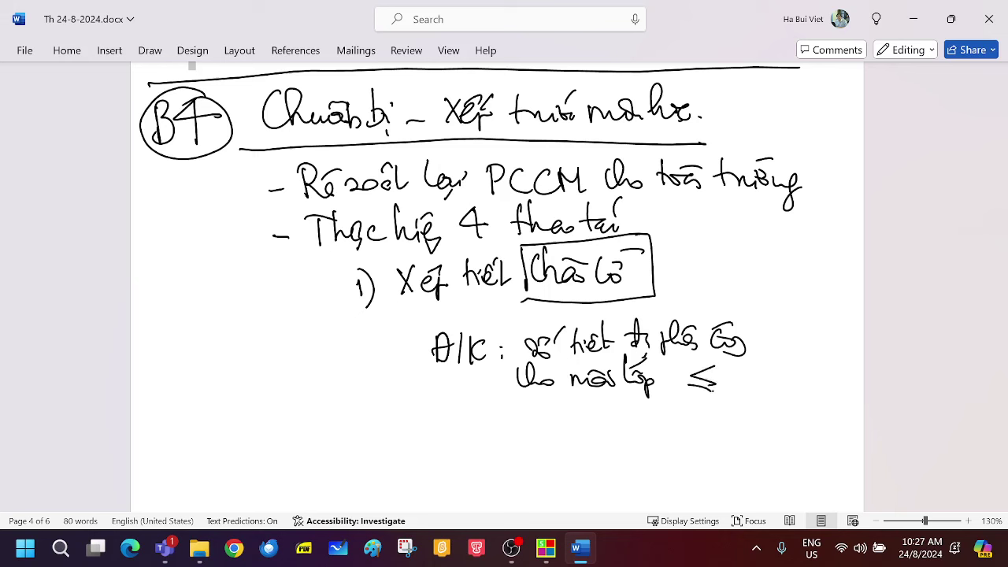
pyautogui.moveTo(748, 359)
pyautogui.mouseDown()
pyautogui.moveTo(756, 375)
pyautogui.moveTo(742, 384)
pyautogui.moveTo(766, 386)
pyautogui.mouseUp()
pyautogui.moveTo(786, 361)
pyautogui.mouseDown()
pyautogui.moveTo(775, 369)
pyautogui.moveTo(783, 389)
pyautogui.moveTo(767, 386)
pyautogui.mouseUp()
# - Switch to School Timetable System, show the teaching assignments by class, check each class's total periods, and highlight class 12A6
pyautogui.click(555, 557)
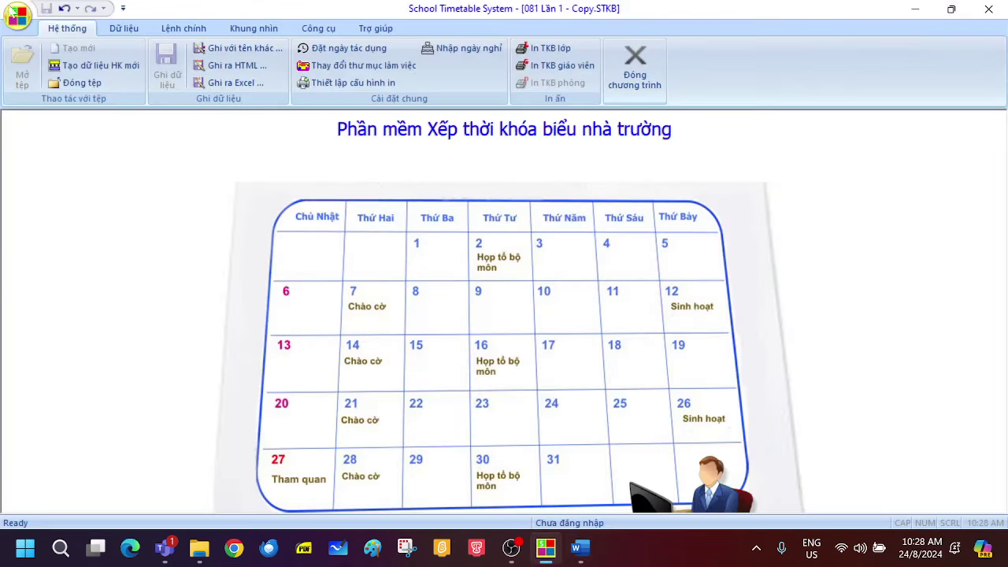
pyautogui.click(125, 31)
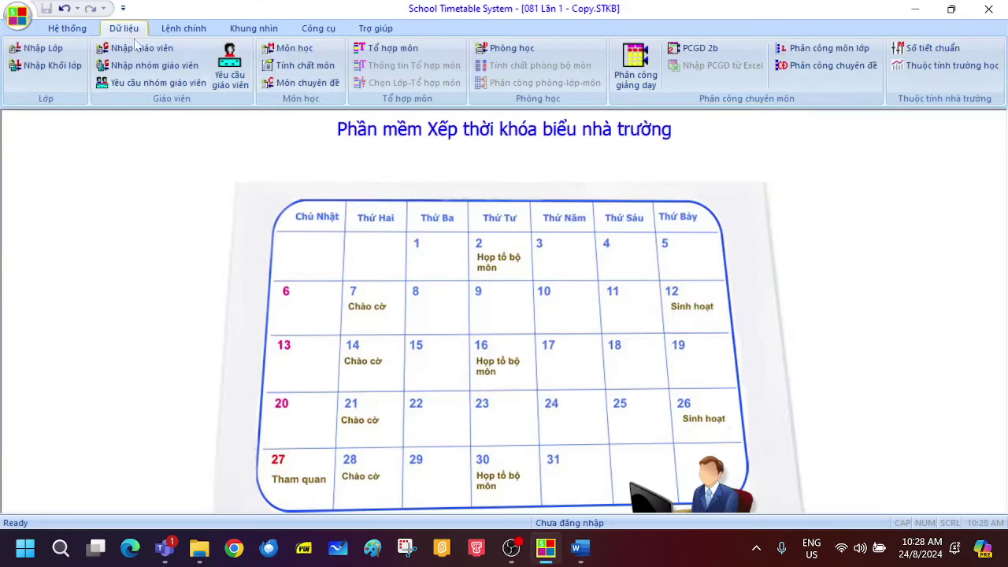
pyautogui.click(653, 71)
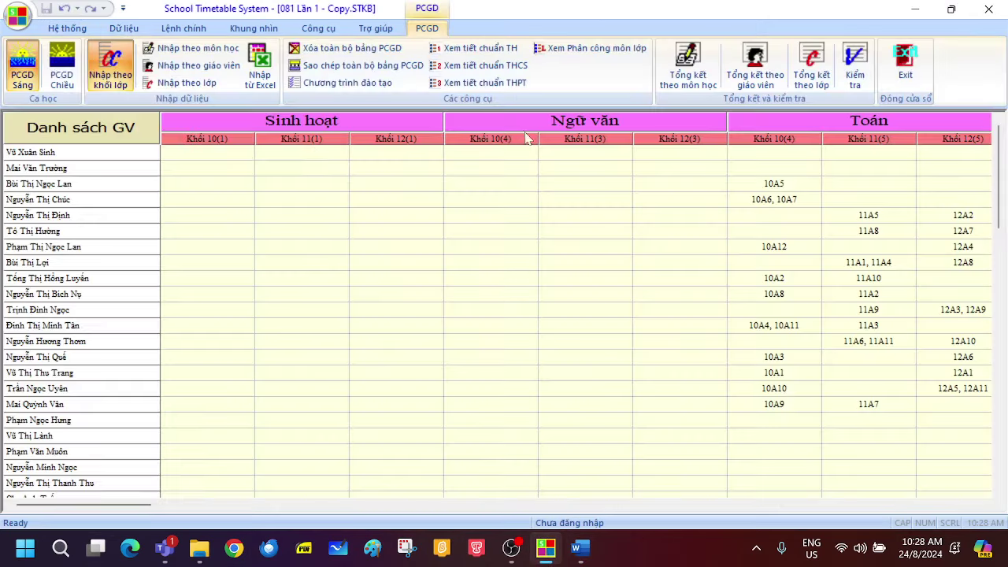
pyautogui.click(186, 84)
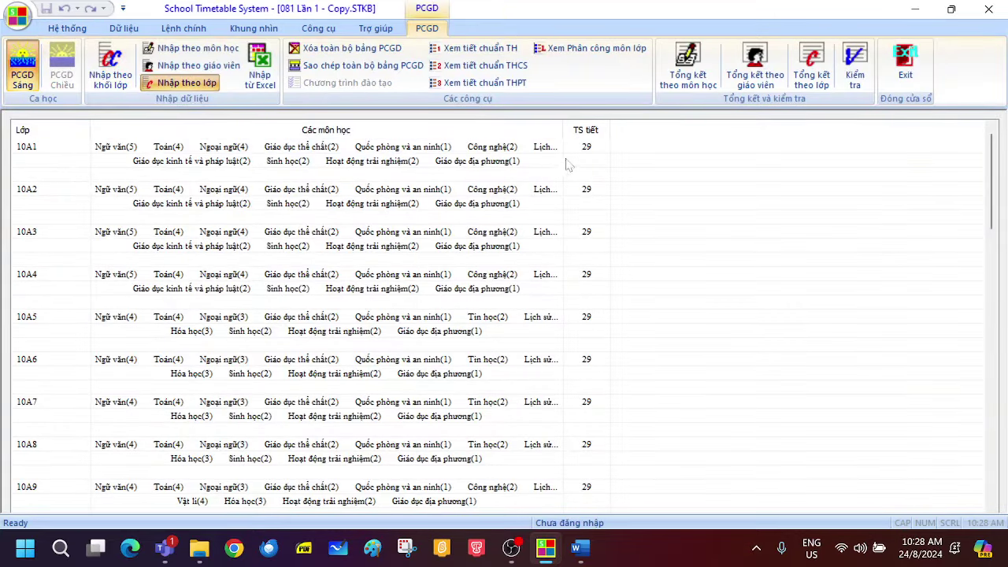
pyautogui.scroll(-6, 587, 163)
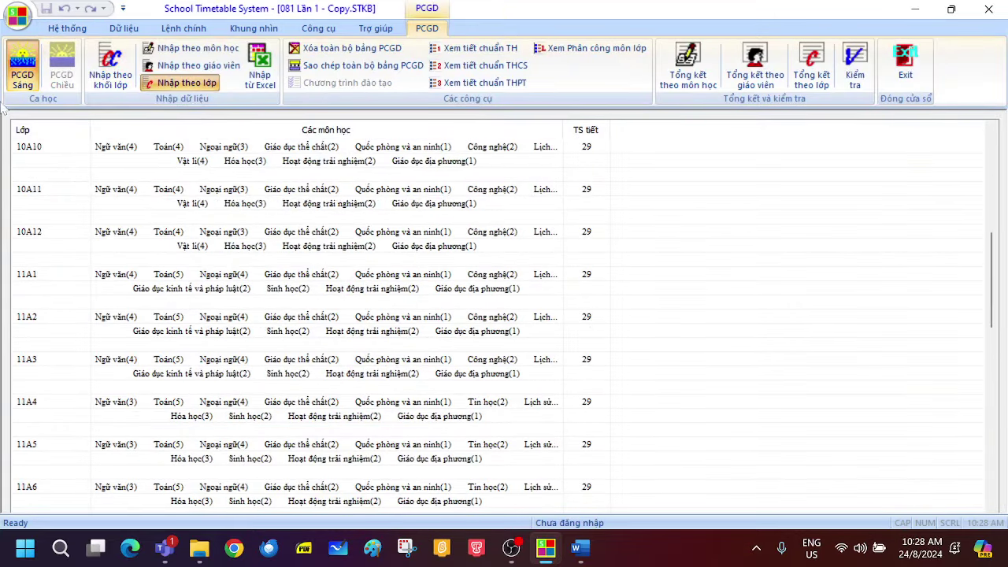
pyautogui.scroll(-8, 602, 425)
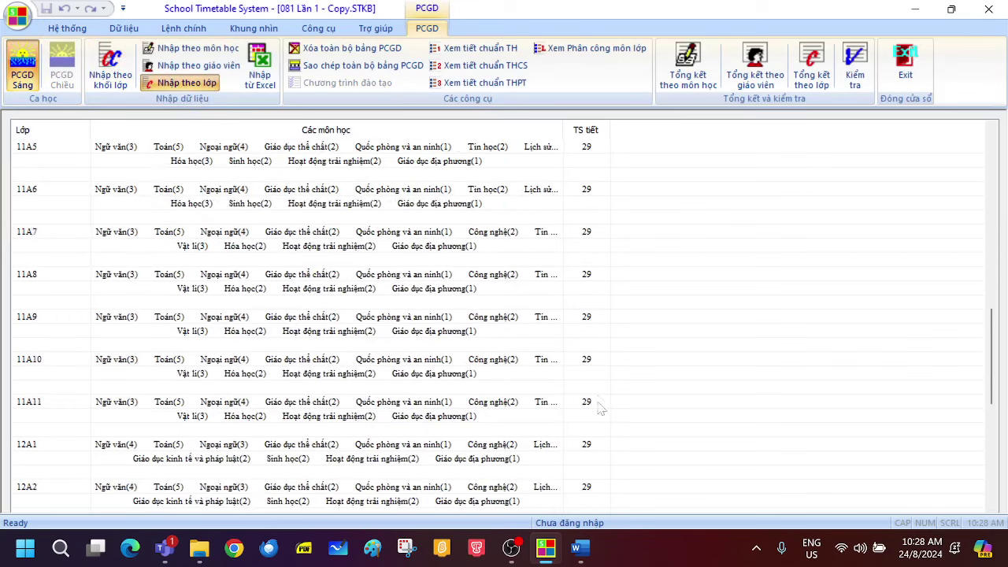
pyautogui.scroll(-2, 602, 473)
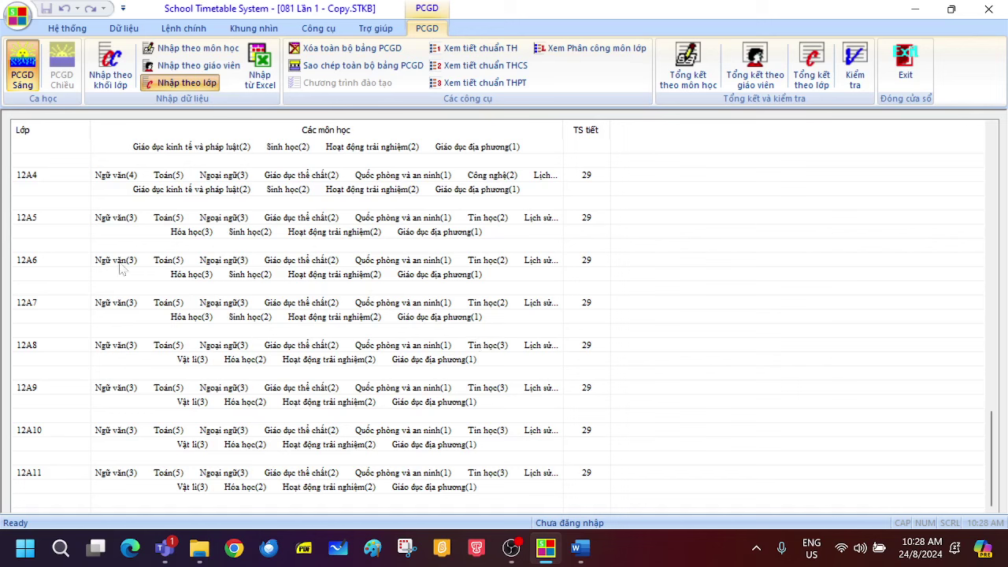
pyautogui.click(209, 268)
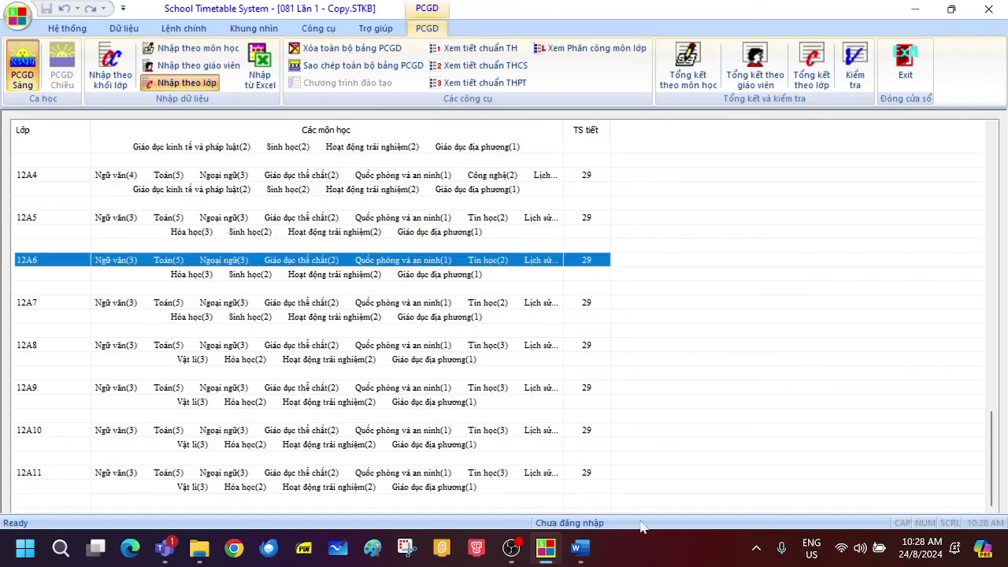
# - Switch to Word and delete the stray "D" stroke and the blank space above the "Đ/K" condition
pyautogui.click(546, 551)
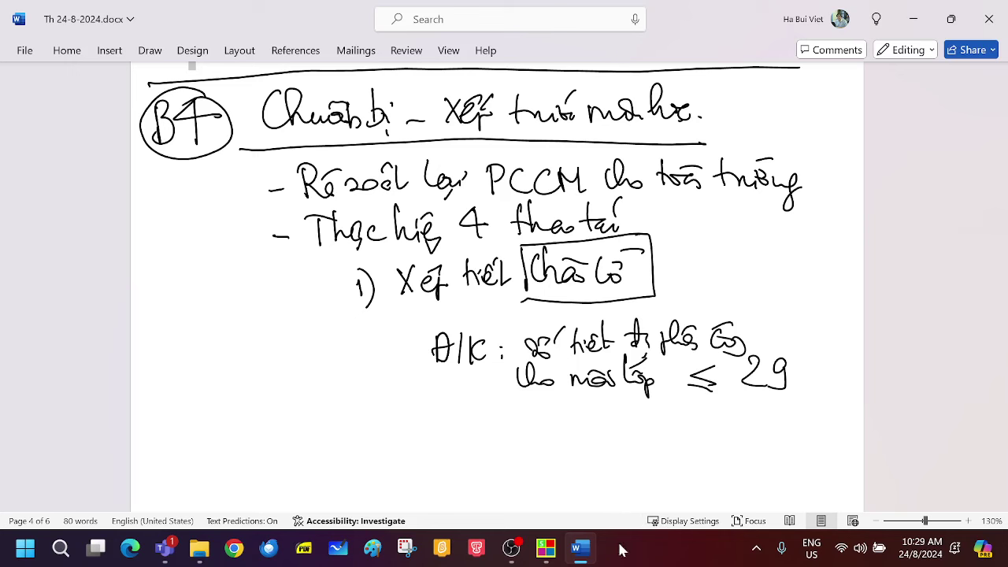
pyautogui.scroll(-2, 441, 399)
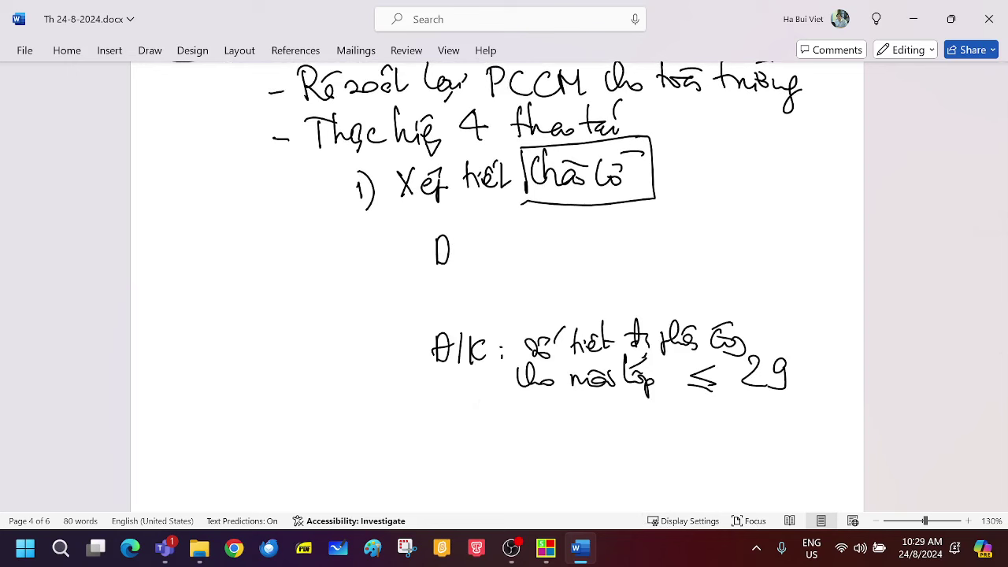
pyautogui.click(446, 253)
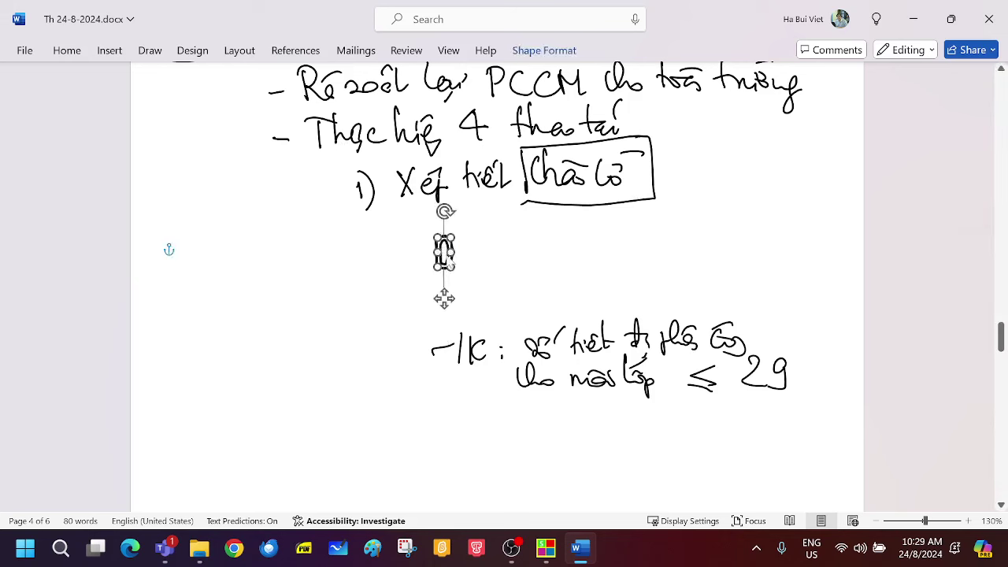
pyautogui.click(465, 257)
pyautogui.click(448, 260)
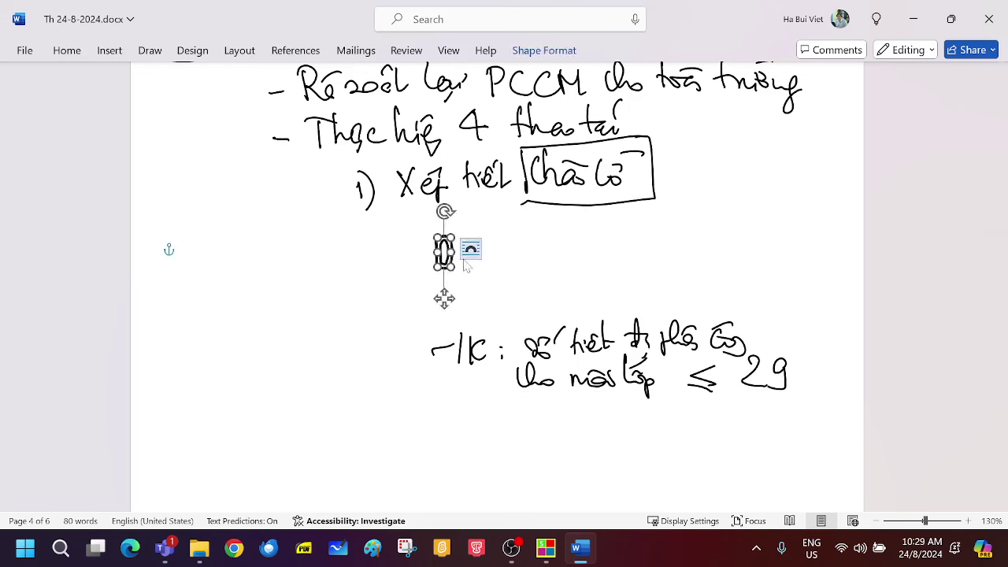
pyautogui.press('Delete')
pyautogui.press('Delete')
pyautogui.press('Delete')
pyautogui.press('Delete')
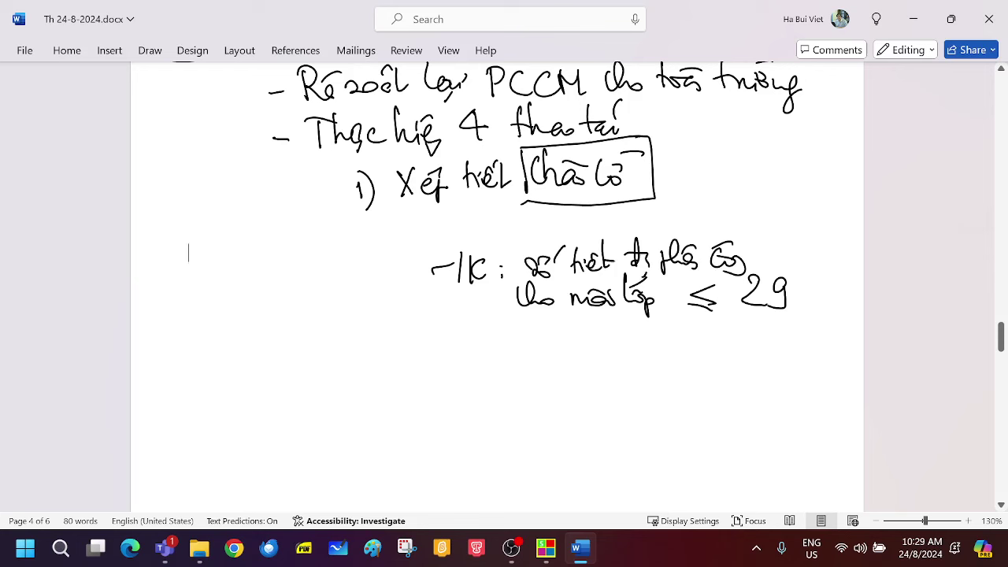
# - Redraw the missing letter in black so the condition begins with "Đ/K" again
pyautogui.click(157, 69)
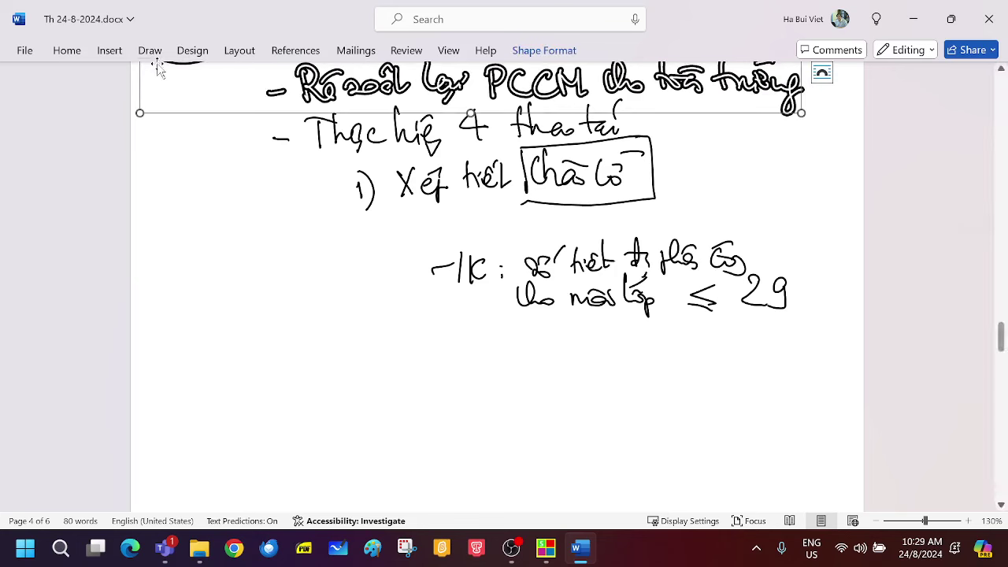
pyautogui.click(149, 52)
pyautogui.click(188, 89)
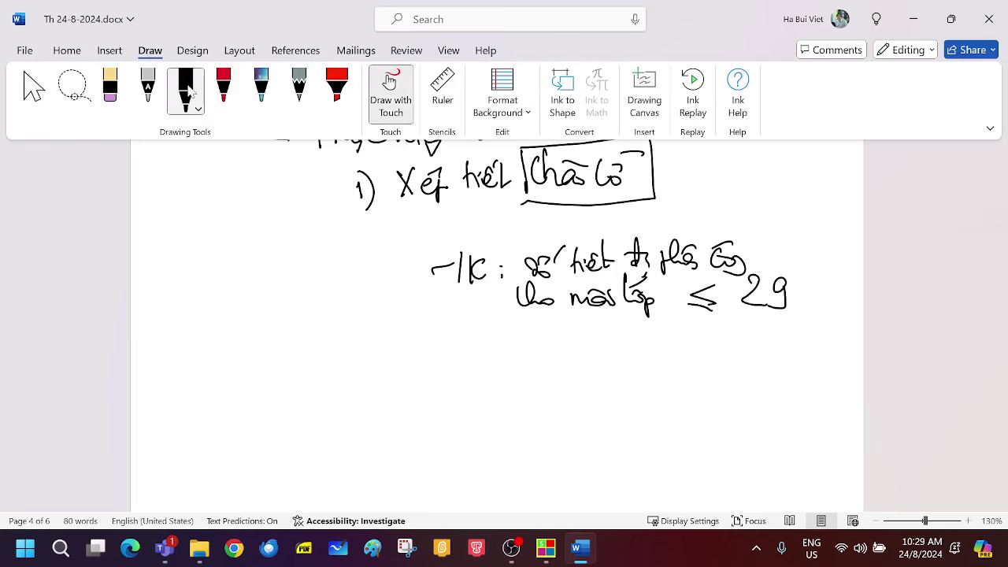
pyautogui.moveTo(441, 249); pyautogui.dragTo(446, 282)
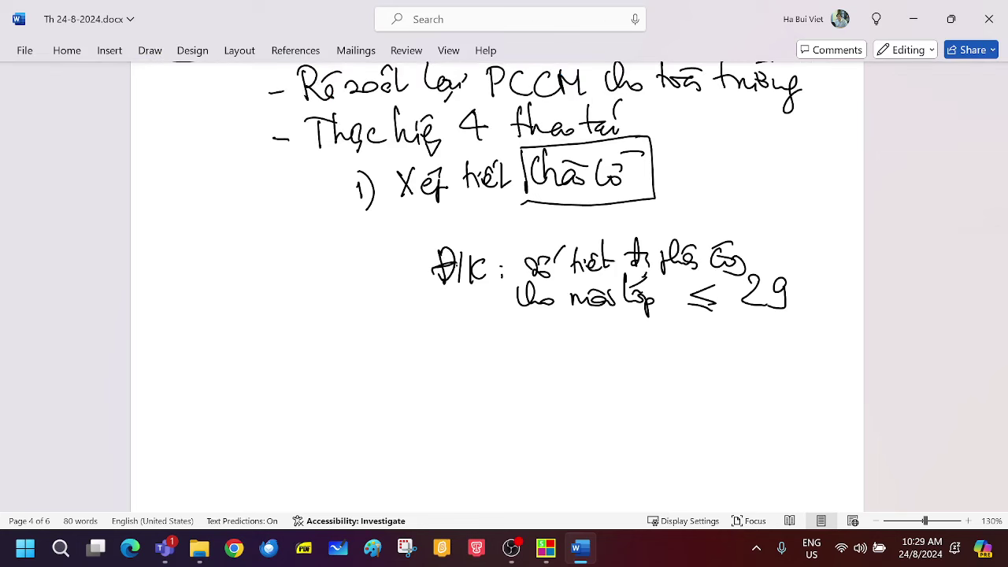
# - Handwrite the sub-item "2) Xếp tiết Không học" in black below the Đ/K condition
pyautogui.moveTo(359, 358); pyautogui.dragTo(379, 394)
pyautogui.moveTo(408, 356)
pyautogui.mouseDown()
pyautogui.moveTo(424, 381)
pyautogui.moveTo(408, 383)
pyautogui.mouseUp()
pyautogui.moveTo(426, 370)
pyautogui.mouseDown()
pyautogui.moveTo(443, 388)
pyautogui.moveTo(437, 360)
pyautogui.mouseUp()
pyautogui.moveTo(433, 356)
pyautogui.mouseDown()
pyautogui.moveTo(440, 350)
pyautogui.moveTo(468, 371)
pyautogui.mouseUp()
pyautogui.moveTo(461, 356)
pyautogui.mouseDown()
pyautogui.moveTo(479, 353)
pyautogui.moveTo(482, 370)
pyautogui.mouseUp()
pyautogui.moveTo(485, 367)
pyautogui.mouseDown()
pyautogui.moveTo(494, 372)
pyautogui.moveTo(495, 345)
pyautogui.mouseUp()
pyautogui.moveTo(503, 344); pyautogui.dragTo(504, 370)
pyautogui.moveTo(501, 364); pyautogui.dragTo(534, 372)
pyautogui.moveTo(537, 363)
pyautogui.mouseDown()
pyautogui.moveTo(552, 349)
pyautogui.moveTo(545, 367)
pyautogui.mouseUp()
pyautogui.moveTo(551, 364); pyautogui.dragTo(569, 364)
pyautogui.moveTo(560, 352)
pyautogui.mouseDown()
pyautogui.moveTo(572, 347)
pyautogui.moveTo(570, 380)
pyautogui.mouseUp()
pyautogui.moveTo(592, 335)
pyautogui.mouseDown()
pyautogui.moveTo(589, 364)
pyautogui.moveTo(623, 364)
pyautogui.mouseUp()
pyautogui.moveTo(621, 356); pyautogui.dragTo(616, 384)
# - Draw a box around "Không học" in sub-item 2
pyautogui.moveTo(523, 331); pyautogui.dragTo(523, 383)
pyautogui.moveTo(523, 331)
pyautogui.mouseDown()
pyautogui.moveTo(648, 326)
pyautogui.moveTo(652, 386)
pyautogui.mouseUp()
pyautogui.moveTo(523, 389); pyautogui.dragTo(640, 399)
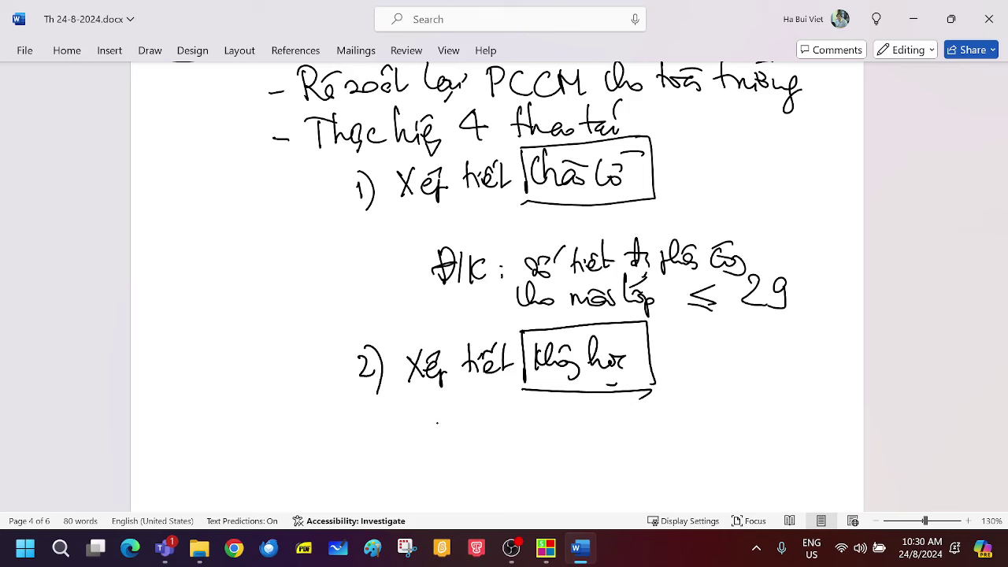
# - Handwrite the bullet "– Xếp toàn trường" beneath the boxed "Không học"
pyautogui.moveTo(442, 423)
pyautogui.mouseDown()
pyautogui.moveTo(511, 437)
pyautogui.moveTo(504, 406)
pyautogui.mouseUp()
pyautogui.moveTo(531, 405)
pyautogui.mouseDown()
pyautogui.moveTo(532, 417)
pyautogui.moveTo(556, 416)
pyautogui.mouseUp()
pyautogui.moveTo(541, 408)
pyautogui.mouseDown()
pyautogui.moveTo(561, 403)
pyautogui.moveTo(577, 422)
pyautogui.mouseUp()
pyautogui.moveTo(567, 411); pyautogui.dragTo(610, 419)
pyautogui.moveTo(604, 412); pyautogui.dragTo(619, 397)
pyautogui.moveTo(605, 418)
pyautogui.mouseDown()
pyautogui.moveTo(622, 425)
pyautogui.moveTo(634, 416)
pyautogui.mouseUp()
# - Handwrite the second bullet "– Xếp cho từng lớp" and draw a box around both bullets
pyautogui.moveTo(439, 464); pyautogui.dragTo(457, 464)
pyautogui.moveTo(468, 450)
pyautogui.mouseDown()
pyautogui.moveTo(478, 469)
pyautogui.moveTo(468, 470)
pyautogui.mouseUp()
pyautogui.moveTo(477, 464); pyautogui.dragTo(493, 463)
pyautogui.moveTo(492, 463)
pyautogui.mouseDown()
pyautogui.moveTo(495, 477)
pyautogui.moveTo(504, 460)
pyautogui.mouseUp()
pyautogui.moveTo(482, 450)
pyautogui.mouseDown()
pyautogui.moveTo(495, 446)
pyautogui.moveTo(497, 455)
pyautogui.mouseUp()
pyautogui.moveTo(528, 452)
pyautogui.mouseDown()
pyautogui.moveTo(520, 463)
pyautogui.moveTo(537, 463)
pyautogui.mouseUp()
pyautogui.moveTo(540, 456); pyautogui.dragTo(577, 460)
pyautogui.moveTo(581, 453)
pyautogui.mouseDown()
pyautogui.moveTo(595, 465)
pyautogui.moveTo(594, 443)
pyautogui.mouseUp()
pyautogui.moveTo(590, 441)
pyautogui.mouseDown()
pyautogui.moveTo(604, 436)
pyautogui.moveTo(605, 475)
pyautogui.mouseUp()
pyautogui.moveTo(605, 457); pyautogui.dragTo(614, 473)
pyautogui.moveTo(630, 432); pyautogui.dragTo(627, 462)
pyautogui.moveTo(635, 451)
pyautogui.mouseDown()
pyautogui.moveTo(645, 476)
pyautogui.moveTo(655, 460)
pyautogui.mouseUp()
pyautogui.moveTo(649, 434); pyautogui.dragTo(658, 428)
pyautogui.moveTo(426, 405)
pyautogui.mouseDown()
pyautogui.moveTo(429, 471)
pyautogui.moveTo(573, 394)
pyautogui.moveTo(690, 468)
pyautogui.mouseUp()
pyautogui.moveTo(432, 476); pyautogui.dragTo(685, 467)
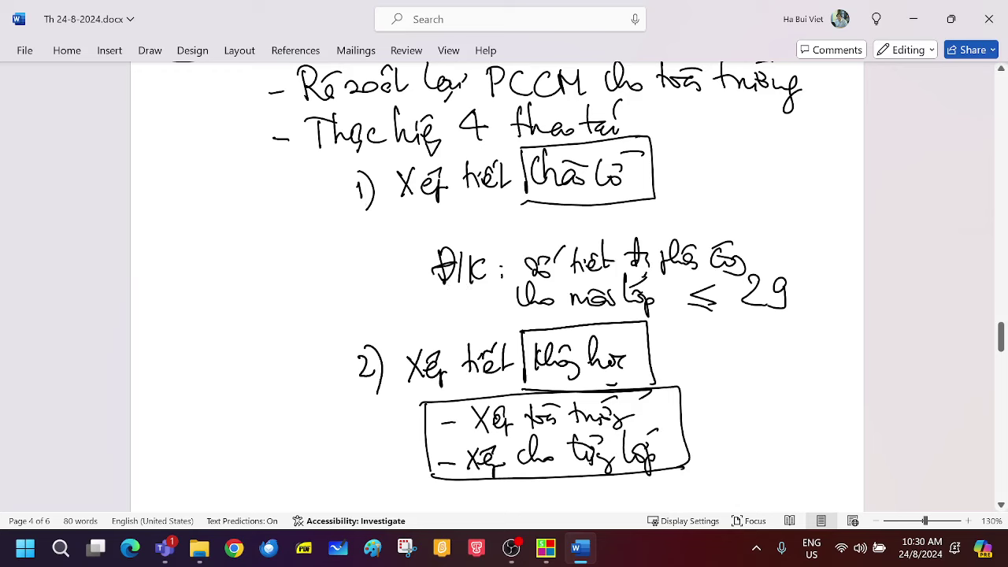
# - Draw a large black rectangle at the start of the next blank page and handwrite a class label above it
pyautogui.scroll(-5, 317, 389)
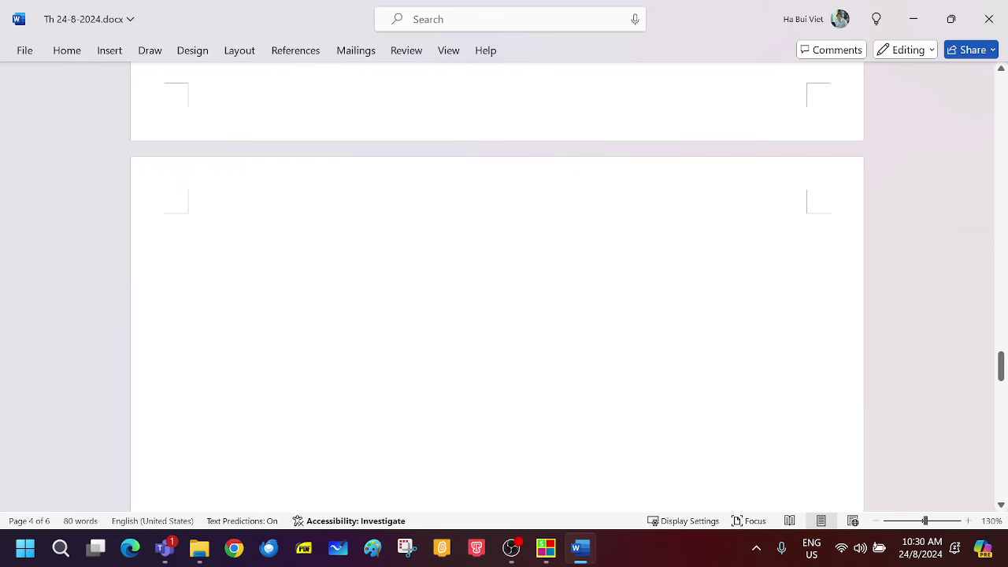
pyautogui.click(150, 50)
pyautogui.click(187, 96)
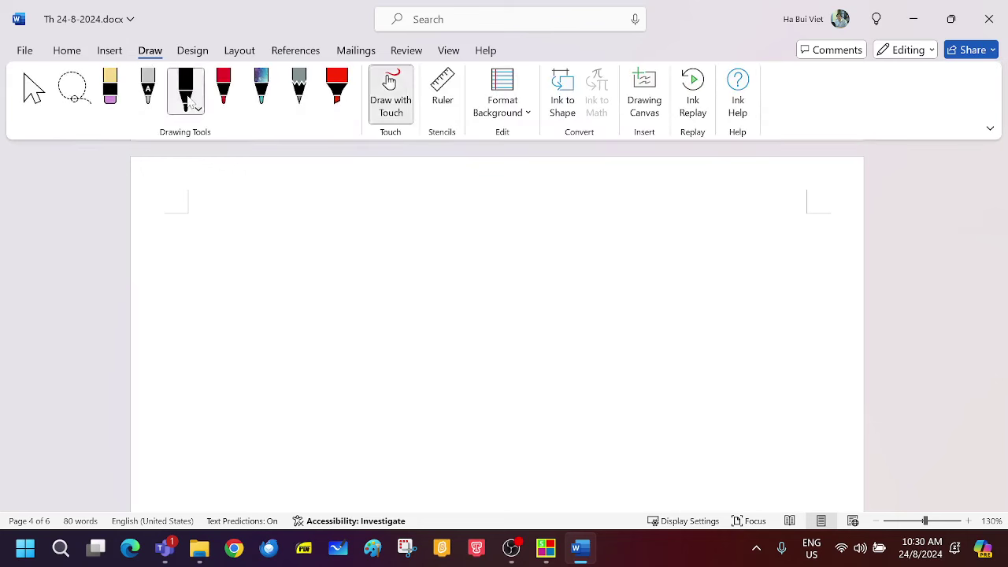
pyautogui.moveTo(274, 233)
pyautogui.mouseDown()
pyautogui.moveTo(285, 427)
pyautogui.moveTo(331, 210)
pyautogui.moveTo(669, 212)
pyautogui.moveTo(693, 410)
pyautogui.mouseUp()
pyautogui.moveTo(281, 423)
pyautogui.mouseDown()
pyautogui.moveTo(371, 441)
pyautogui.moveTo(686, 427)
pyautogui.mouseUp()
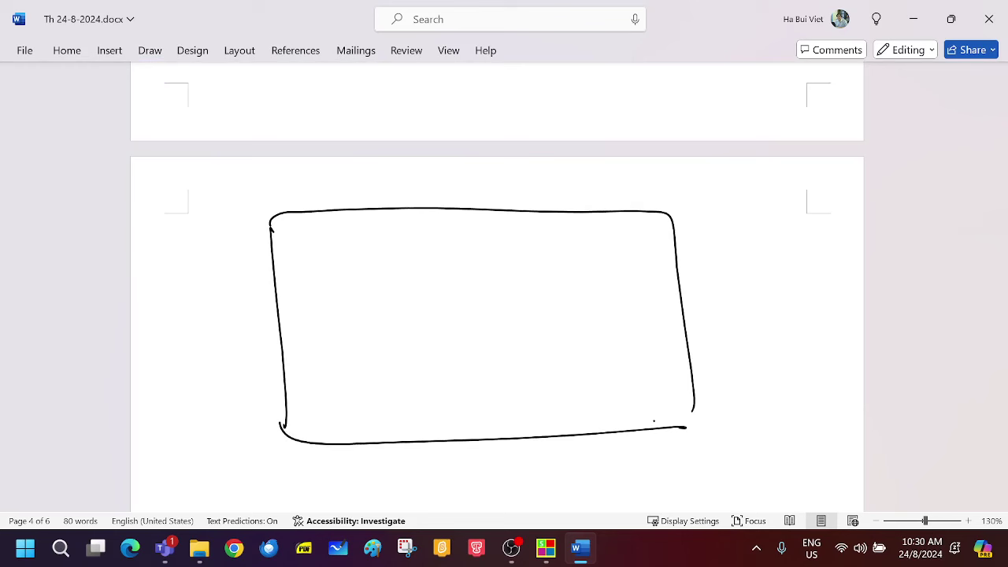
pyautogui.moveTo(263, 170); pyautogui.dragTo(290, 198)
pyautogui.moveTo(290, 169)
pyautogui.mouseDown()
pyautogui.moveTo(286, 182)
pyautogui.moveTo(304, 195)
pyautogui.mouseUp()
pyautogui.moveTo(312, 181)
pyautogui.mouseDown()
pyautogui.moveTo(325, 197)
pyautogui.moveTo(348, 197)
pyautogui.mouseUp()
# - Add a header line and vertical dividers inside the rectangle, and extend the frame sideways for a sixth column
pyautogui.moveTo(270, 234); pyautogui.dragTo(628, 234)
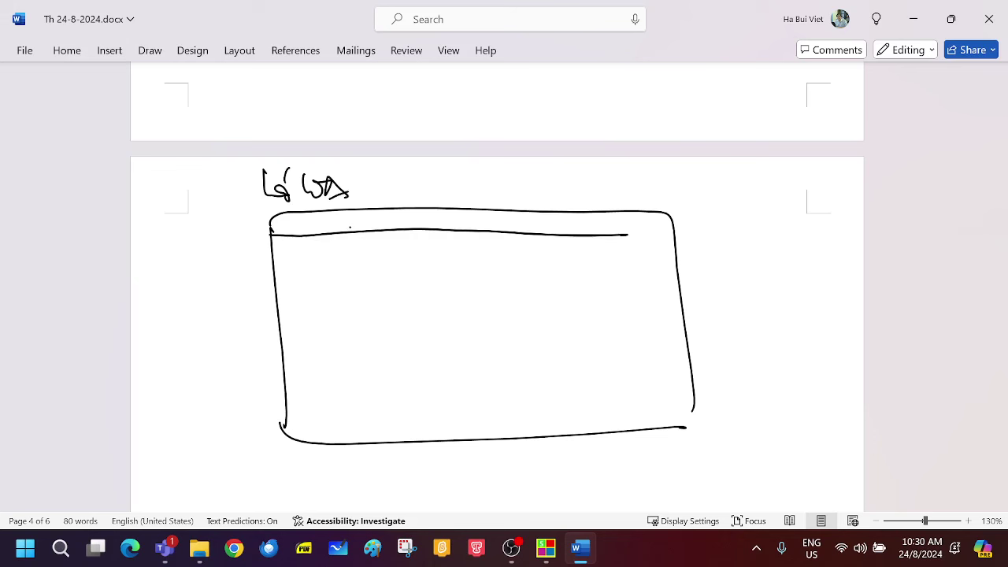
pyautogui.moveTo(337, 213); pyautogui.dragTo(338, 425)
pyautogui.moveTo(414, 216); pyautogui.dragTo(426, 416)
pyautogui.moveTo(505, 218); pyautogui.dragTo(514, 403)
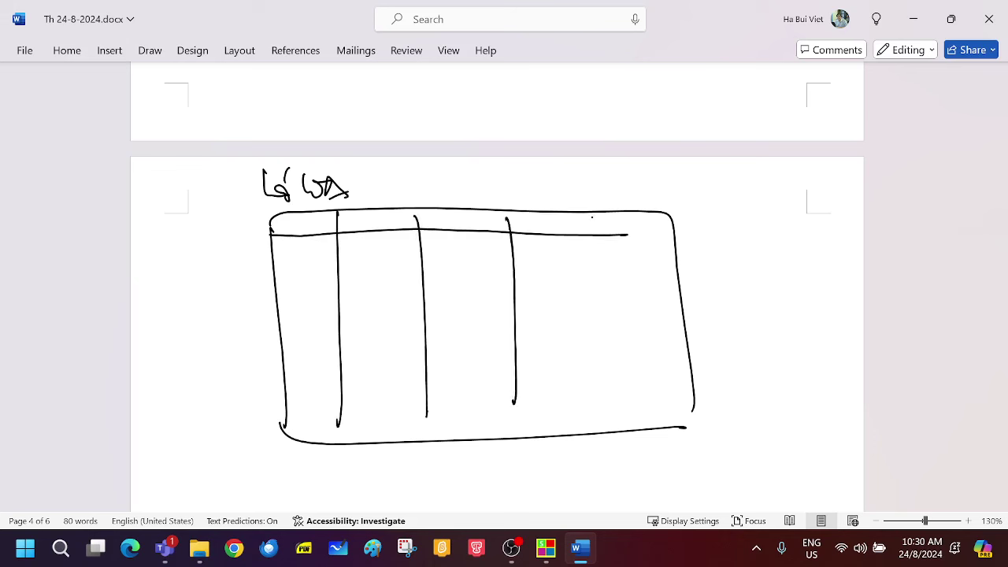
pyautogui.moveTo(592, 213); pyautogui.dragTo(601, 405)
pyautogui.moveTo(607, 243)
pyautogui.mouseDown()
pyautogui.moveTo(787, 246)
pyautogui.moveTo(700, 430)
pyautogui.mouseUp()
pyautogui.moveTo(652, 252); pyautogui.dragTo(715, 252)
# - Draw four row lines across the timetable grid, extend the column dividers downward, and close the last column's bottom edge
pyautogui.moveTo(280, 274); pyautogui.dragTo(740, 264)
pyautogui.moveTo(276, 321); pyautogui.dragTo(742, 312)
pyautogui.moveTo(293, 361); pyautogui.dragTo(730, 345)
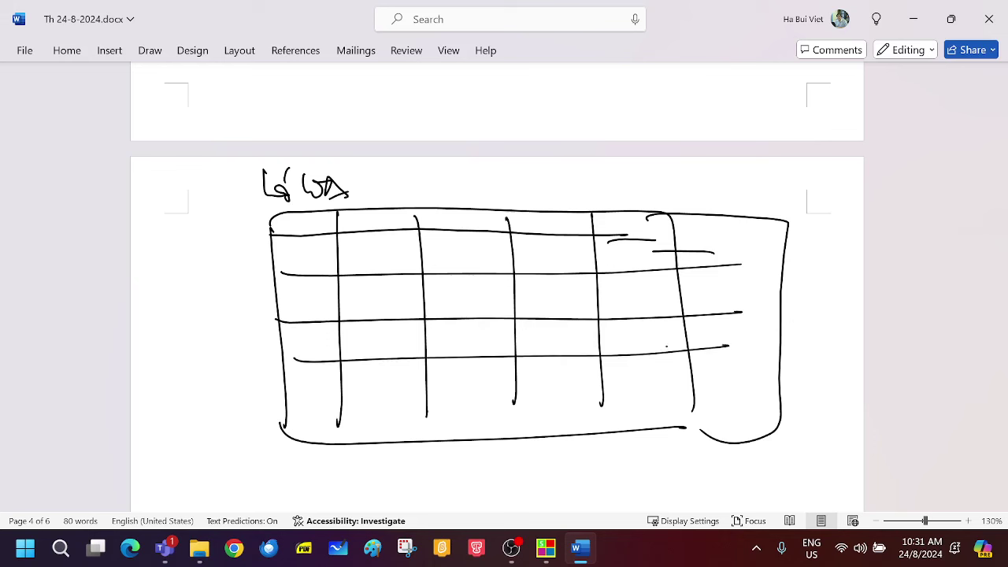
pyautogui.moveTo(292, 398); pyautogui.dragTo(735, 380)
pyautogui.moveTo(429, 411); pyautogui.dragTo(435, 431)
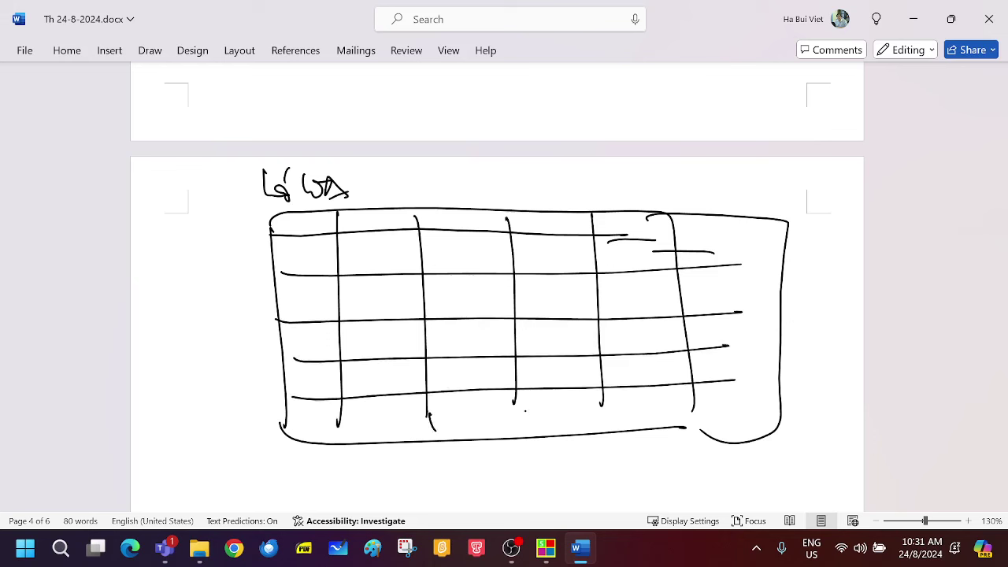
pyautogui.moveTo(516, 400); pyautogui.dragTo(531, 430)
pyautogui.moveTo(601, 403); pyautogui.dragTo(608, 429)
pyautogui.moveTo(695, 404); pyautogui.dragTo(694, 426)
pyautogui.moveTo(681, 432); pyautogui.dragTo(778, 425)
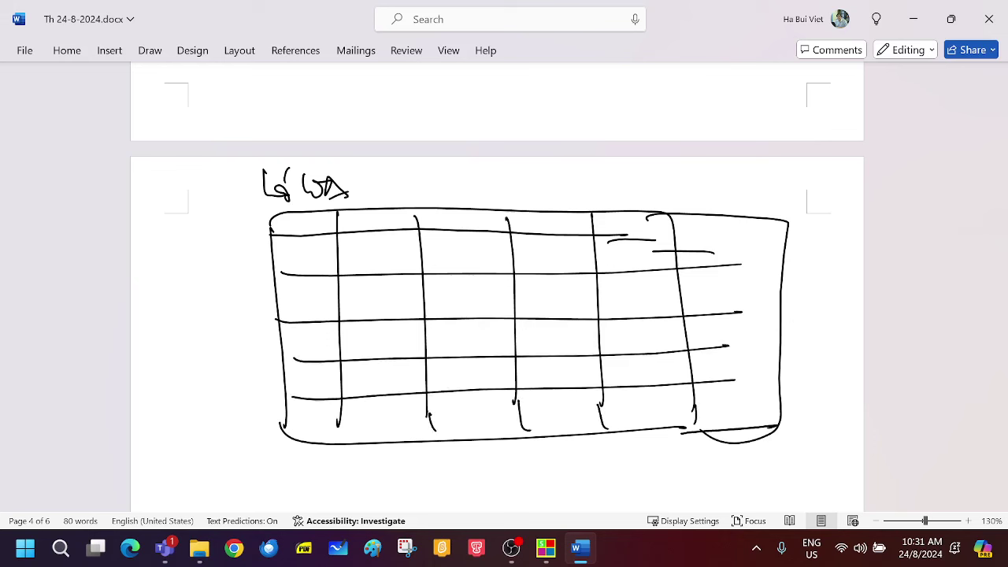
# - Handwrite "TST = 28T" and "Chào cờ 1" beside the grid and draw a line beneath them
pyautogui.moveTo(145, 237)
pyautogui.mouseDown()
pyautogui.moveTo(146, 253)
pyautogui.moveTo(155, 231)
pyautogui.moveTo(157, 251)
pyautogui.moveTo(174, 250)
pyautogui.moveTo(180, 233)
pyautogui.moveTo(202, 252)
pyautogui.moveTo(216, 231)
pyautogui.moveTo(222, 255)
pyautogui.moveTo(233, 238)
pyautogui.mouseUp()
pyautogui.click(187, 261)
pyautogui.moveTo(237, 232)
pyautogui.mouseDown()
pyautogui.moveTo(238, 252)
pyautogui.moveTo(243, 225)
pyautogui.mouseUp()
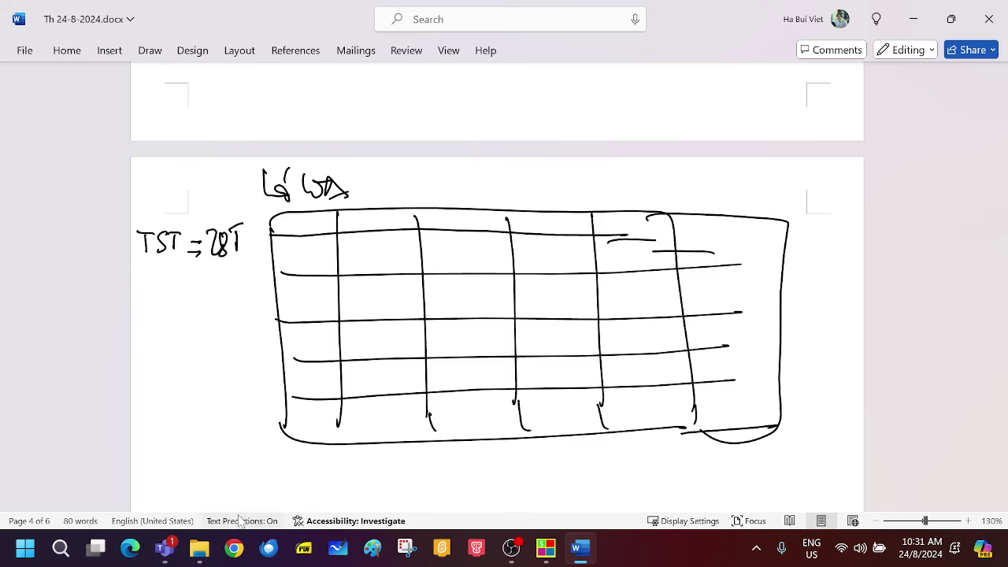
pyautogui.moveTo(154, 274)
pyautogui.mouseDown()
pyautogui.moveTo(153, 295)
pyautogui.moveTo(187, 291)
pyautogui.moveTo(178, 292)
pyautogui.moveTo(194, 270)
pyautogui.mouseUp()
pyautogui.moveTo(213, 276); pyautogui.dragTo(233, 290)
pyautogui.moveTo(132, 307); pyautogui.dragTo(255, 302)
# - Handwrite the sum "28 + 1 = 29" below the line and circle the 29
pyautogui.moveTo(149, 329)
pyautogui.mouseDown()
pyautogui.moveTo(165, 353)
pyautogui.moveTo(197, 337)
pyautogui.mouseUp()
pyautogui.moveTo(190, 331)
pyautogui.mouseDown()
pyautogui.moveTo(191, 348)
pyautogui.moveTo(206, 351)
pyautogui.moveTo(227, 334)
pyautogui.mouseUp()
pyautogui.moveTo(213, 344); pyautogui.dragTo(252, 351)
pyautogui.moveTo(247, 312)
pyautogui.mouseDown()
pyautogui.moveTo(261, 352)
pyautogui.moveTo(236, 315)
pyautogui.mouseUp()
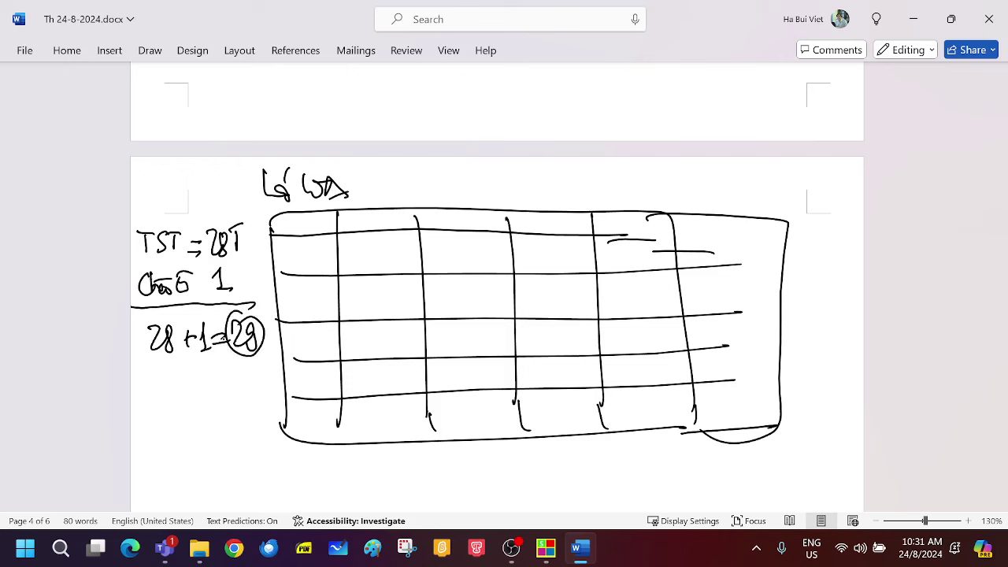
# - Handwrite the subtraction "30 – 29 = 1" under the sum and draw a box around the 1
pyautogui.moveTo(144, 378)
pyautogui.mouseDown()
pyautogui.moveTo(142, 403)
pyautogui.moveTo(162, 383)
pyautogui.moveTo(189, 394)
pyautogui.mouseUp()
pyautogui.moveTo(197, 376); pyautogui.dragTo(221, 400)
pyautogui.moveTo(147, 436)
pyautogui.mouseDown()
pyautogui.moveTo(168, 435)
pyautogui.moveTo(170, 447)
pyautogui.mouseUp()
pyautogui.moveTo(196, 430); pyautogui.dragTo(200, 457)
pyautogui.moveTo(180, 416); pyautogui.dragTo(186, 468)
pyautogui.moveTo(178, 416)
pyautogui.mouseDown()
pyautogui.moveTo(222, 417)
pyautogui.moveTo(178, 466)
pyautogui.mouseUp()
pyautogui.click(166, 477)
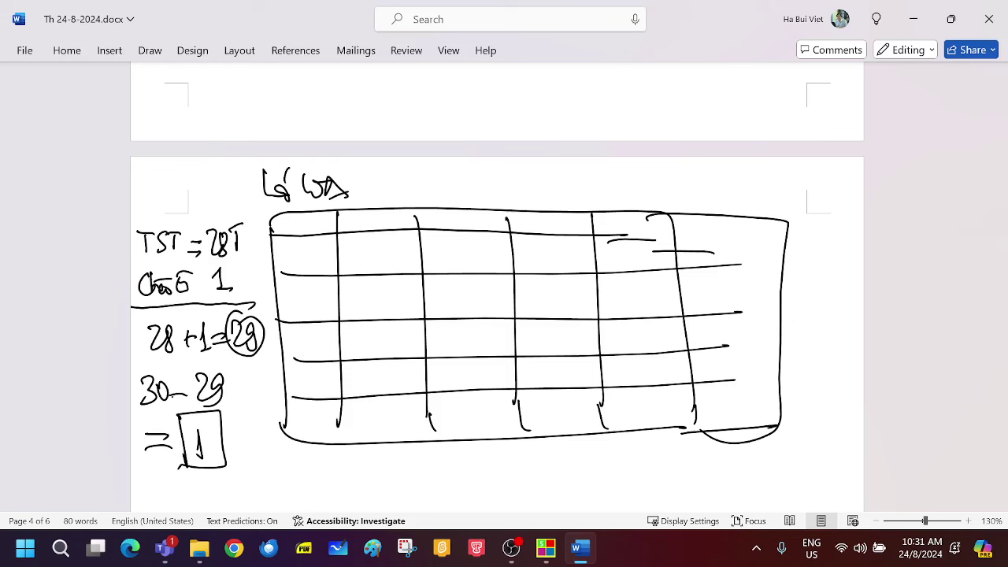
# - Circle the 28 and the +1 in the sum, and scribble-fill the last cell of the grid's second column
pyautogui.moveTo(164, 317)
pyautogui.mouseDown()
pyautogui.moveTo(151, 317)
pyautogui.moveTo(136, 340)
pyautogui.moveTo(161, 359)
pyautogui.moveTo(177, 323)
pyautogui.mouseUp()
pyautogui.moveTo(205, 316)
pyautogui.mouseDown()
pyautogui.moveTo(188, 326)
pyautogui.moveTo(198, 356)
pyautogui.moveTo(211, 319)
pyautogui.moveTo(195, 318)
pyautogui.mouseUp()
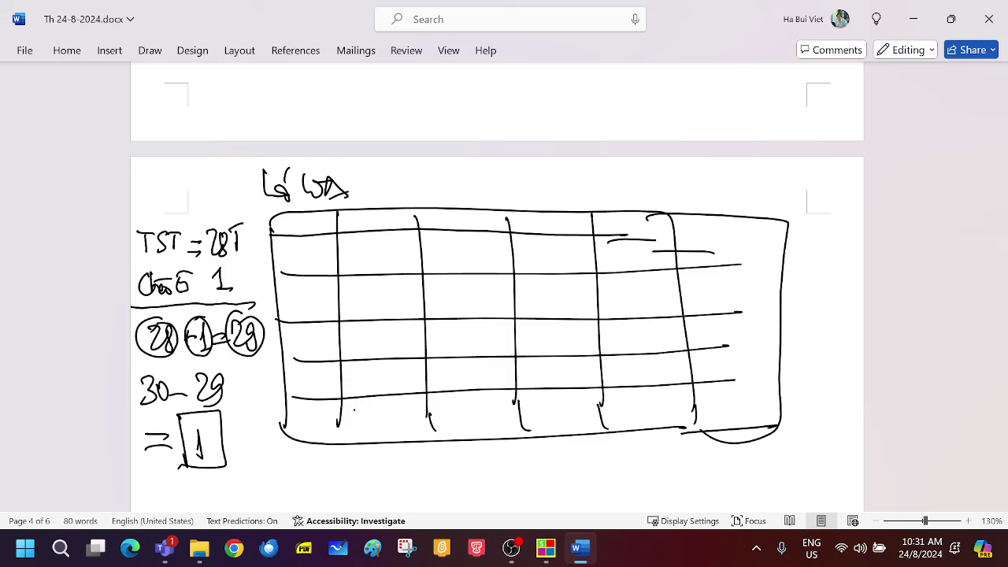
pyautogui.moveTo(354, 409)
pyautogui.mouseDown()
pyautogui.moveTo(408, 396)
pyautogui.moveTo(419, 414)
pyautogui.mouseUp()
pyautogui.moveTo(351, 401)
pyautogui.mouseDown()
pyautogui.moveTo(356, 422)
pyautogui.moveTo(409, 414)
pyautogui.mouseUp()
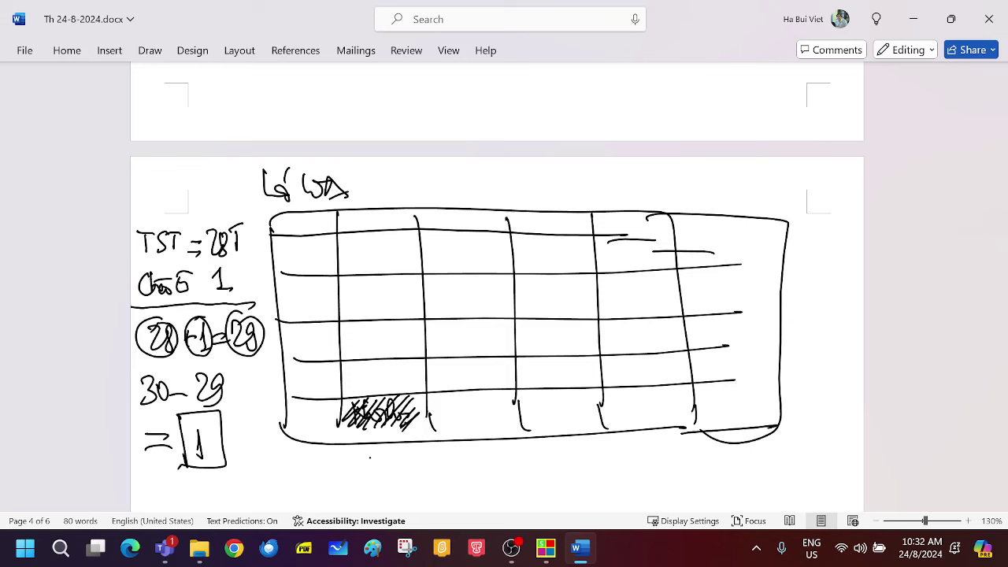
pyautogui.moveTo(372, 415); pyautogui.dragTo(383, 421)
# - Handwrite the sub-item "3) Xếp tiết Sinh hoạt" in black below the timetable grid
pyautogui.scroll(-6, 578, 331)
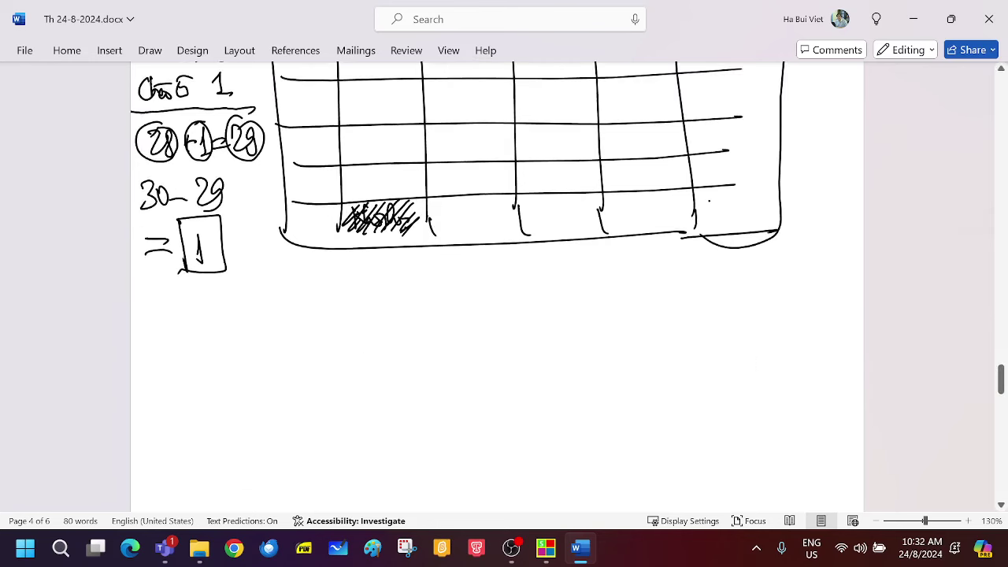
pyautogui.click(150, 50)
pyautogui.click(187, 108)
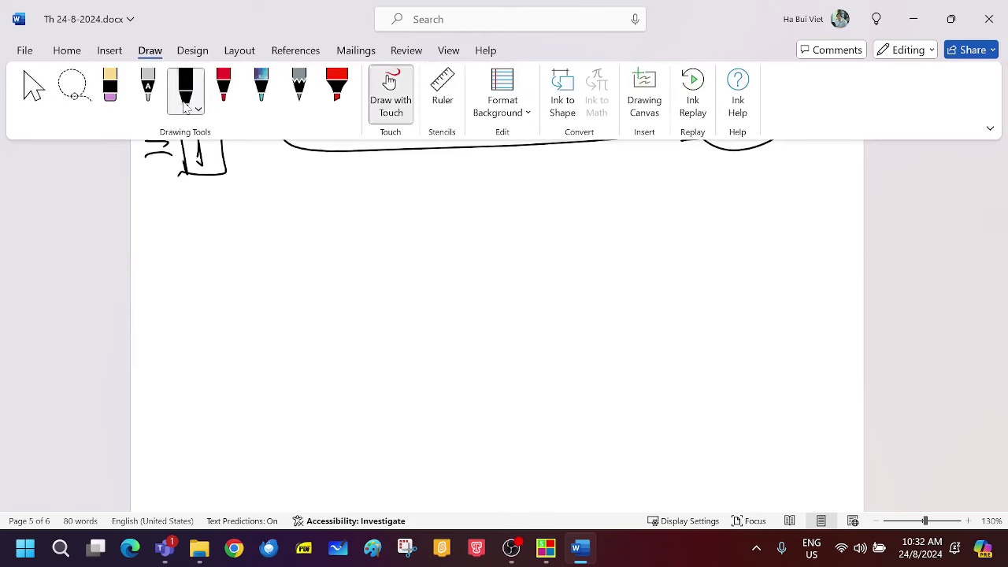
pyautogui.moveTo(257, 239); pyautogui.dragTo(253, 260)
pyautogui.moveTo(267, 224); pyautogui.dragTo(244, 296)
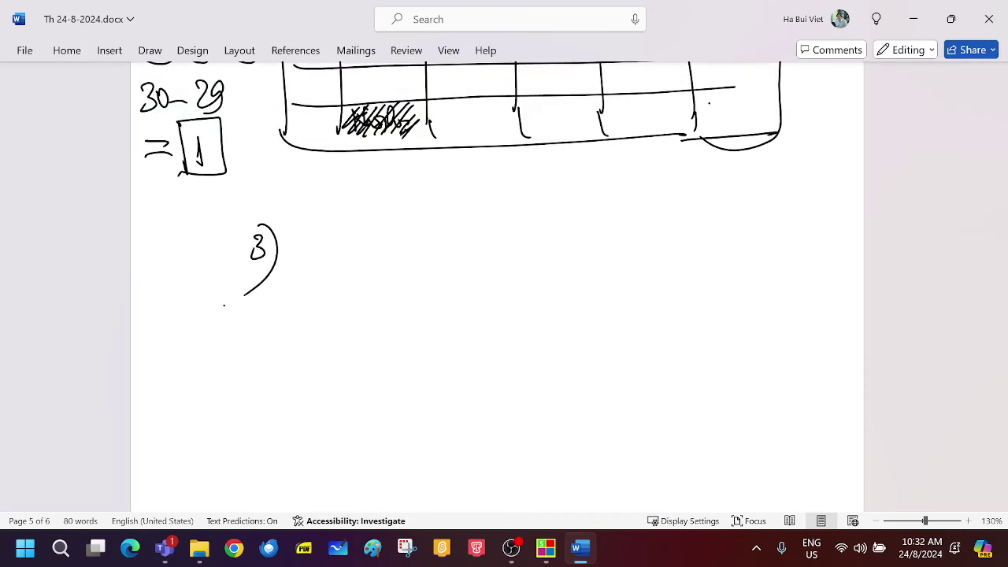
pyautogui.moveTo(304, 224)
pyautogui.mouseDown()
pyautogui.moveTo(316, 255)
pyautogui.moveTo(304, 257)
pyautogui.moveTo(335, 252)
pyautogui.moveTo(342, 267)
pyautogui.moveTo(336, 236)
pyautogui.mouseUp()
pyautogui.moveTo(370, 224)
pyautogui.mouseDown()
pyautogui.moveTo(366, 252)
pyautogui.moveTo(381, 235)
pyautogui.mouseUp()
pyautogui.moveTo(383, 236)
pyautogui.mouseDown()
pyautogui.moveTo(403, 249)
pyautogui.moveTo(403, 228)
pyautogui.mouseUp()
pyautogui.moveTo(403, 240); pyautogui.dragTo(416, 245)
pyautogui.moveTo(434, 223)
pyautogui.mouseDown()
pyautogui.moveTo(442, 219)
pyautogui.moveTo(432, 248)
pyautogui.mouseUp()
pyautogui.moveTo(432, 241); pyautogui.dragTo(449, 246)
pyautogui.moveTo(452, 239); pyautogui.dragTo(484, 244)
pyautogui.moveTo(483, 237); pyautogui.dragTo(509, 242)
pyautogui.moveTo(510, 236)
pyautogui.mouseDown()
pyautogui.moveTo(555, 241)
pyautogui.moveTo(577, 236)
pyautogui.moveTo(573, 229)
pyautogui.mouseUp()
pyautogui.click(517, 253)
# - Finish sub-item 3 with "cố định vào tiết" and circle the words "Sinh hoạt"
pyautogui.click(546, 234)
pyautogui.moveTo(601, 225)
pyautogui.mouseDown()
pyautogui.moveTo(593, 236)
pyautogui.moveTo(601, 242)
pyautogui.mouseUp()
pyautogui.click(601, 252)
pyautogui.moveTo(589, 226); pyautogui.dragTo(666, 230)
pyautogui.moveTo(665, 224); pyautogui.dragTo(682, 234)
pyautogui.moveTo(705, 202)
pyautogui.mouseDown()
pyautogui.moveTo(705, 236)
pyautogui.moveTo(712, 206)
pyautogui.mouseUp()
pyautogui.moveTo(706, 229)
pyautogui.mouseDown()
pyautogui.moveTo(722, 231)
pyautogui.moveTo(713, 217)
pyautogui.mouseUp()
pyautogui.moveTo(715, 210); pyautogui.dragTo(734, 231)
pyautogui.moveTo(731, 225); pyautogui.dragTo(748, 230)
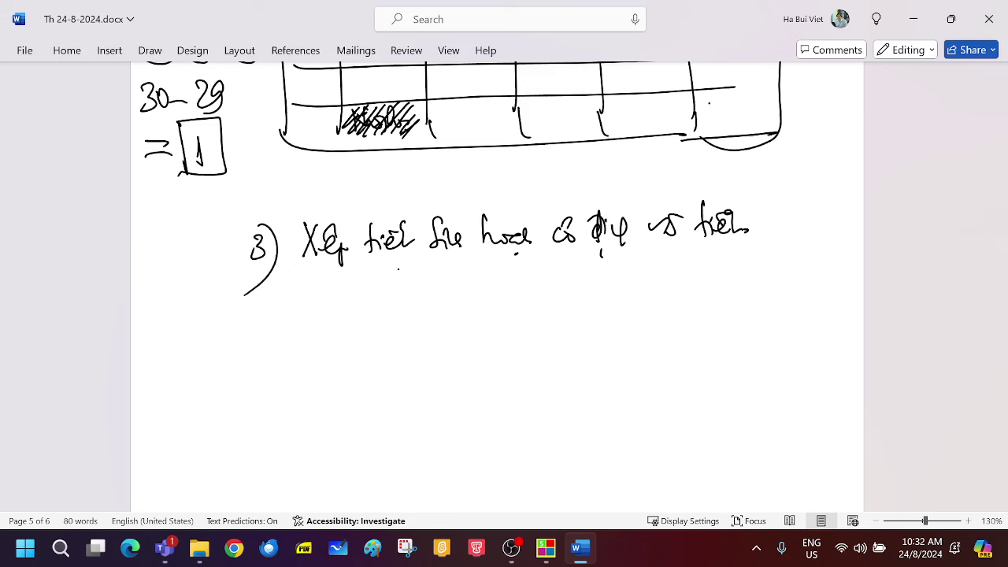
pyautogui.moveTo(424, 211)
pyautogui.mouseDown()
pyautogui.moveTo(433, 259)
pyautogui.moveTo(542, 224)
pyautogui.moveTo(412, 217)
pyautogui.mouseUp()
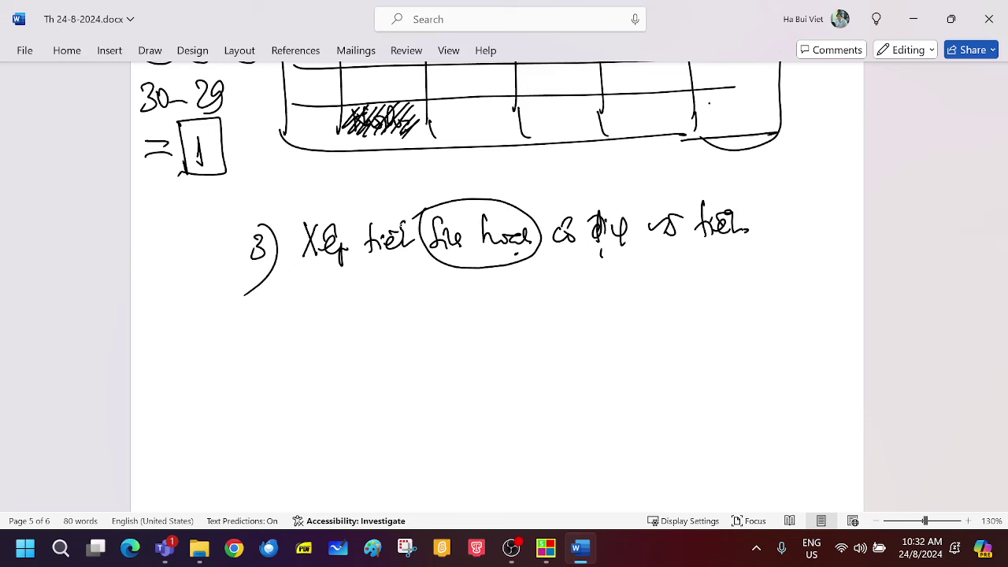
# - Sketch a one-column timetable headed "2" below sub-item 3, with "Chào cờ" and "SH" in its first two rows
pyautogui.moveTo(604, 276)
pyautogui.mouseDown()
pyautogui.moveTo(616, 442)
pyautogui.moveTo(748, 323)
pyautogui.moveTo(743, 455)
pyautogui.mouseUp()
pyautogui.moveTo(617, 438); pyautogui.dragTo(734, 457)
pyautogui.moveTo(608, 293); pyautogui.dragTo(713, 285)
pyautogui.moveTo(658, 279); pyautogui.dragTo(668, 288)
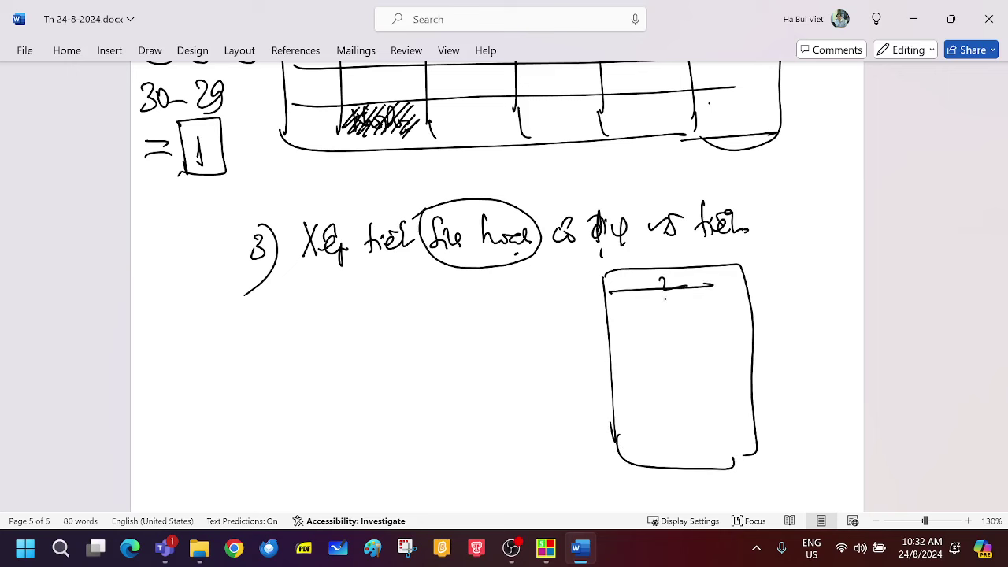
pyautogui.moveTo(611, 326); pyautogui.dragTo(739, 323)
pyautogui.moveTo(659, 301); pyautogui.dragTo(648, 313)
pyautogui.moveTo(667, 293)
pyautogui.mouseDown()
pyautogui.moveTo(663, 315)
pyautogui.moveTo(699, 312)
pyautogui.moveTo(709, 297)
pyautogui.mouseUp()
pyautogui.moveTo(608, 376); pyautogui.dragTo(753, 370)
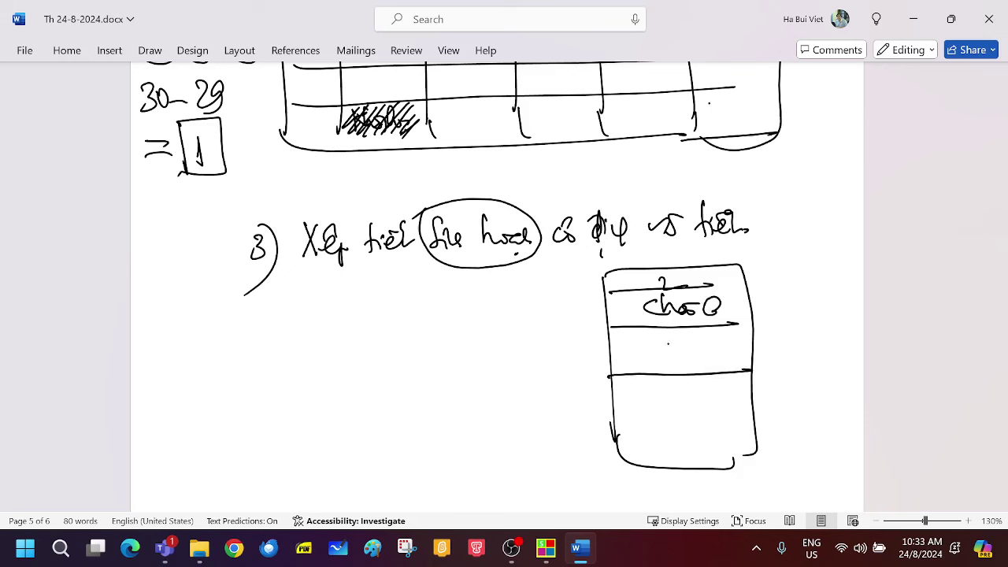
pyautogui.moveTo(674, 340)
pyautogui.mouseDown()
pyautogui.moveTo(657, 361)
pyautogui.moveTo(682, 364)
pyautogui.mouseUp()
pyautogui.moveTo(676, 351)
pyautogui.mouseDown()
pyautogui.moveTo(695, 350)
pyautogui.moveTo(693, 365)
pyautogui.mouseUp()
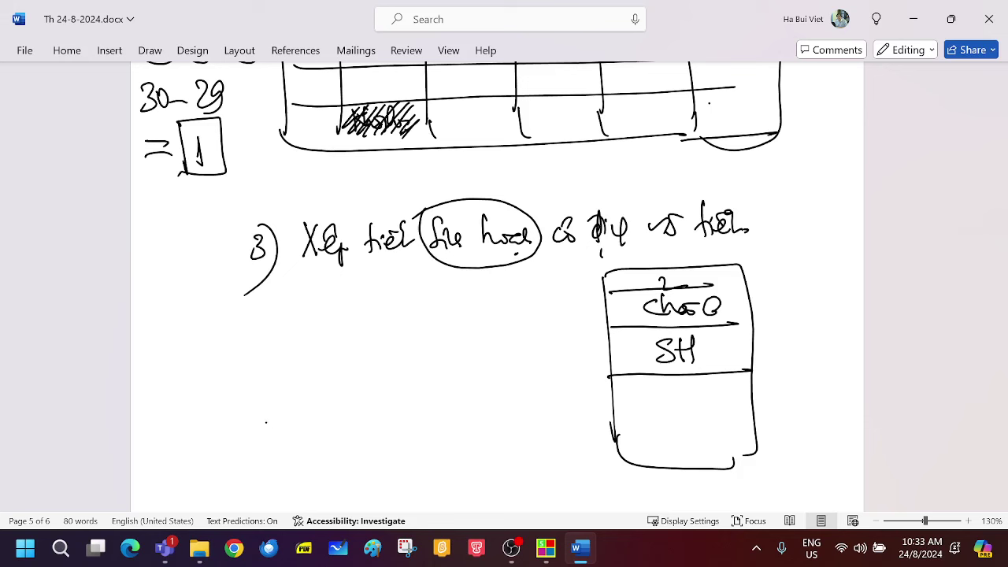
# - Handwrite the sub-item "4) Xếp tiết GVCN" below sub-item 3
pyautogui.moveTo(257, 329)
pyautogui.mouseDown()
pyautogui.moveTo(272, 351)
pyautogui.moveTo(267, 364)
pyautogui.mouseUp()
pyautogui.moveTo(273, 332); pyautogui.dragTo(275, 370)
pyautogui.moveTo(319, 327)
pyautogui.mouseDown()
pyautogui.moveTo(329, 356)
pyautogui.moveTo(320, 356)
pyautogui.mouseUp()
pyautogui.moveTo(337, 348)
pyautogui.mouseDown()
pyautogui.moveTo(347, 337)
pyautogui.moveTo(356, 345)
pyautogui.mouseUp()
pyautogui.moveTo(355, 343); pyautogui.dragTo(358, 365)
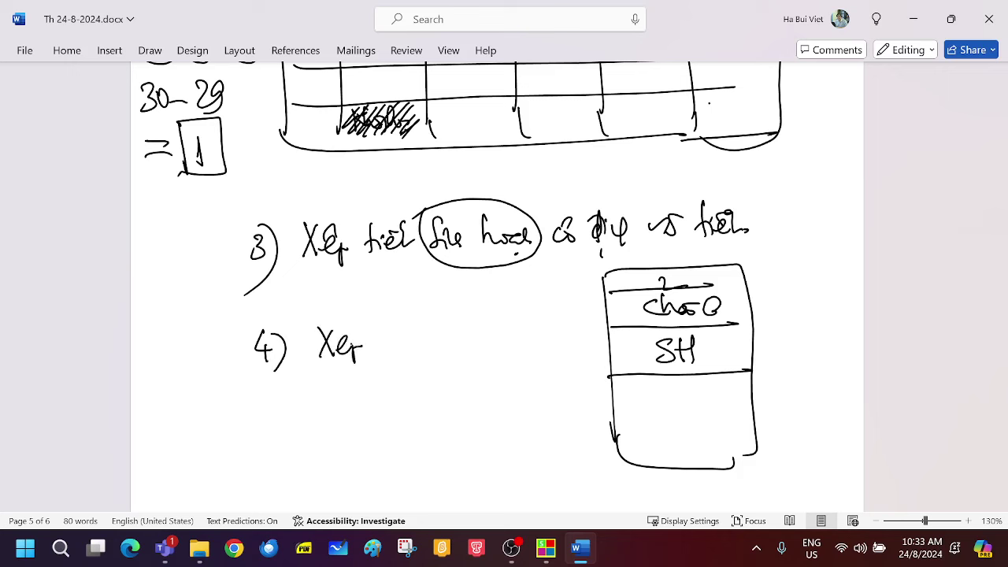
pyautogui.moveTo(380, 318)
pyautogui.mouseDown()
pyautogui.moveTo(380, 352)
pyautogui.moveTo(392, 340)
pyautogui.mouseUp()
pyautogui.moveTo(391, 326)
pyautogui.mouseDown()
pyautogui.moveTo(393, 339)
pyautogui.moveTo(415, 338)
pyautogui.mouseUp()
pyautogui.moveTo(446, 316)
pyautogui.mouseDown()
pyautogui.moveTo(438, 333)
pyautogui.moveTo(458, 337)
pyautogui.moveTo(474, 320)
pyautogui.moveTo(489, 342)
pyautogui.moveTo(512, 347)
pyautogui.mouseUp()
pyautogui.moveTo(512, 346); pyautogui.dragTo(515, 318)
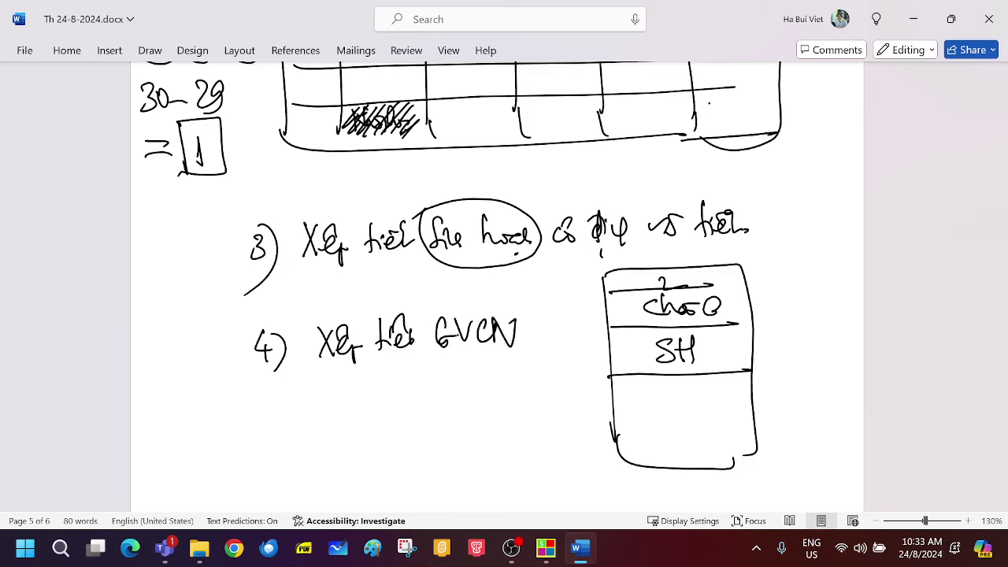
# - Circle "GVCN" and add a third row containing "Văn" to the one-column timetable sketch
pyautogui.moveTo(456, 301)
pyautogui.mouseDown()
pyautogui.moveTo(417, 347)
pyautogui.moveTo(523, 312)
pyautogui.moveTo(438, 304)
pyautogui.mouseUp()
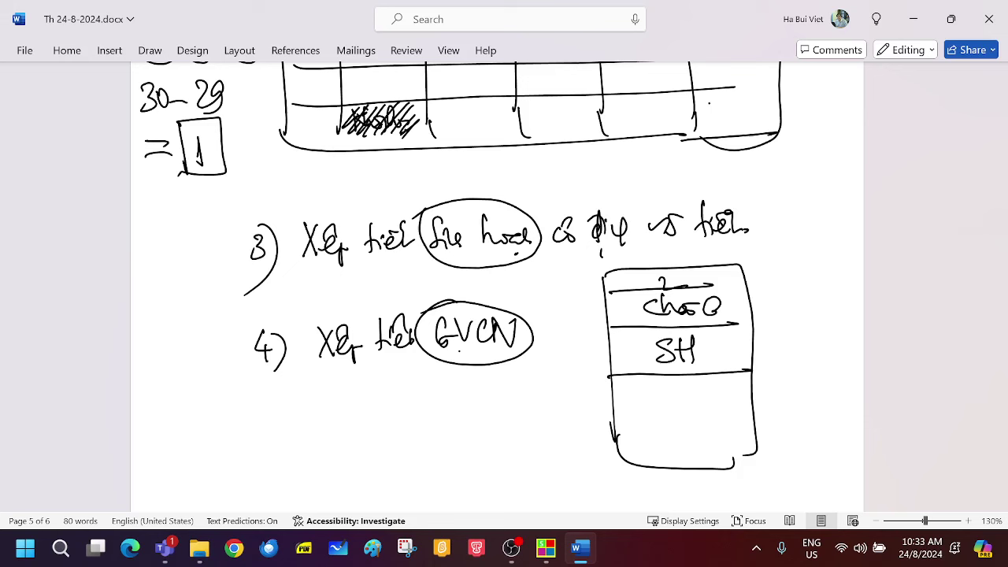
pyautogui.moveTo(616, 411); pyautogui.dragTo(745, 412)
pyautogui.moveTo(651, 385)
pyautogui.mouseDown()
pyautogui.moveTo(671, 386)
pyautogui.moveTo(684, 402)
pyautogui.moveTo(680, 380)
pyautogui.moveTo(698, 401)
pyautogui.mouseUp()
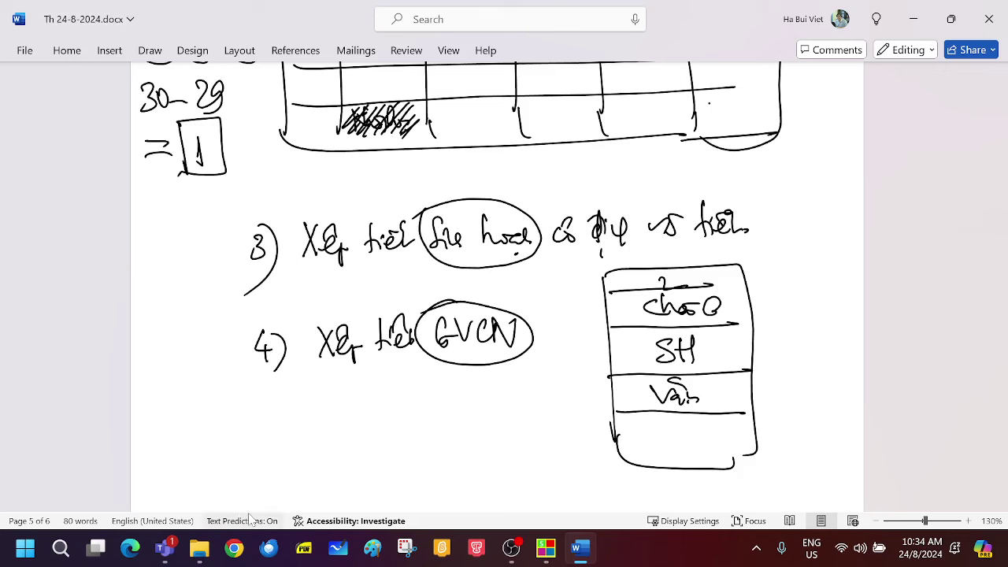
# - Switch to School Timetable System, leave the teaching assignment table, and review the options for scheduling subjects in advance (Xếp trước môn học)
pyautogui.click(543, 555)
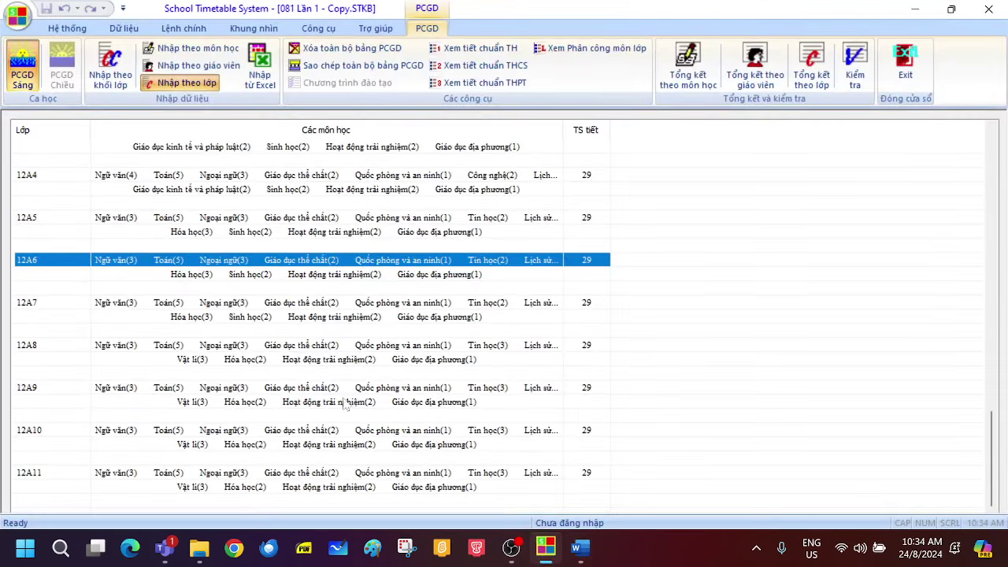
pyautogui.click(905, 67)
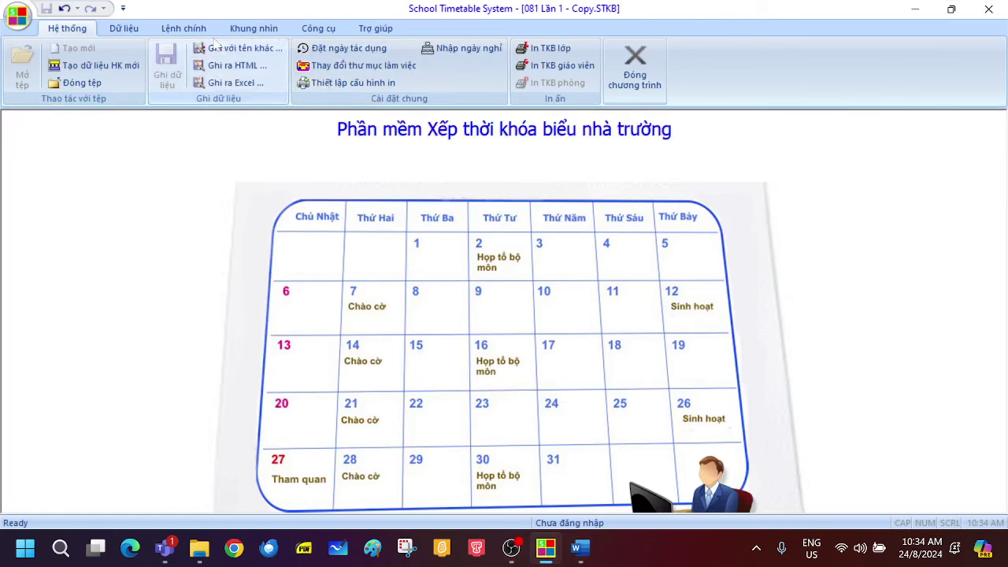
pyautogui.click(184, 28)
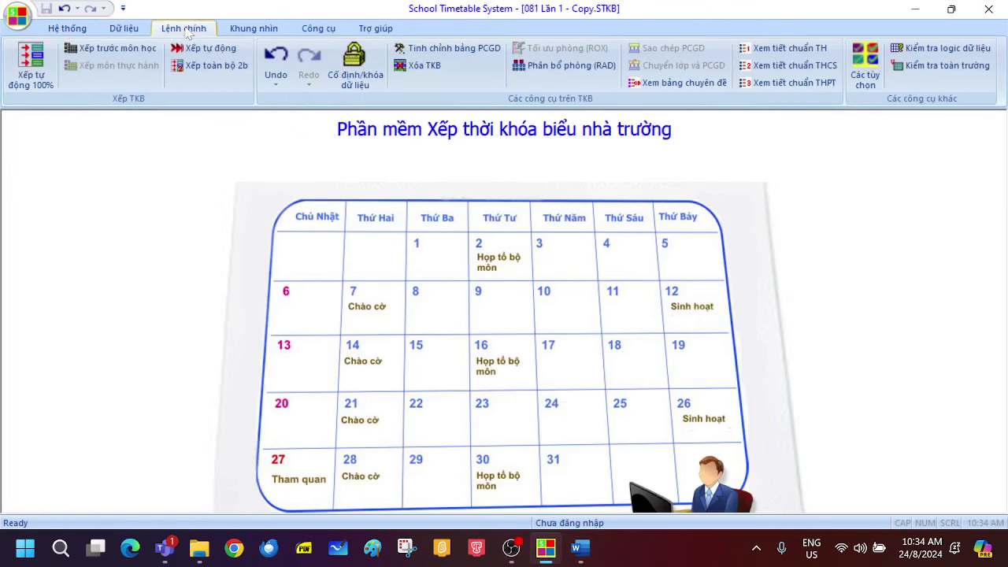
pyautogui.click(98, 53)
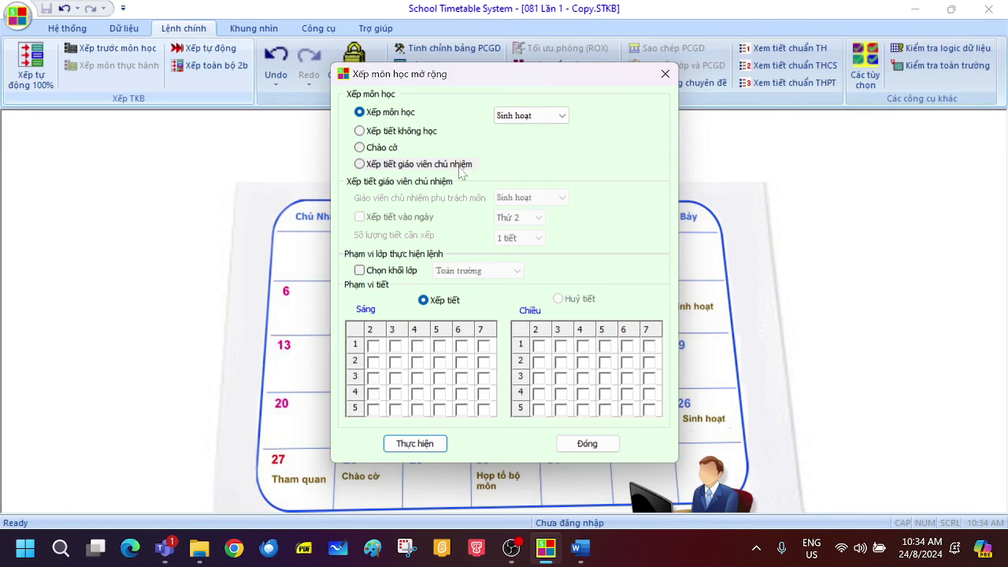
pyautogui.click(585, 444)
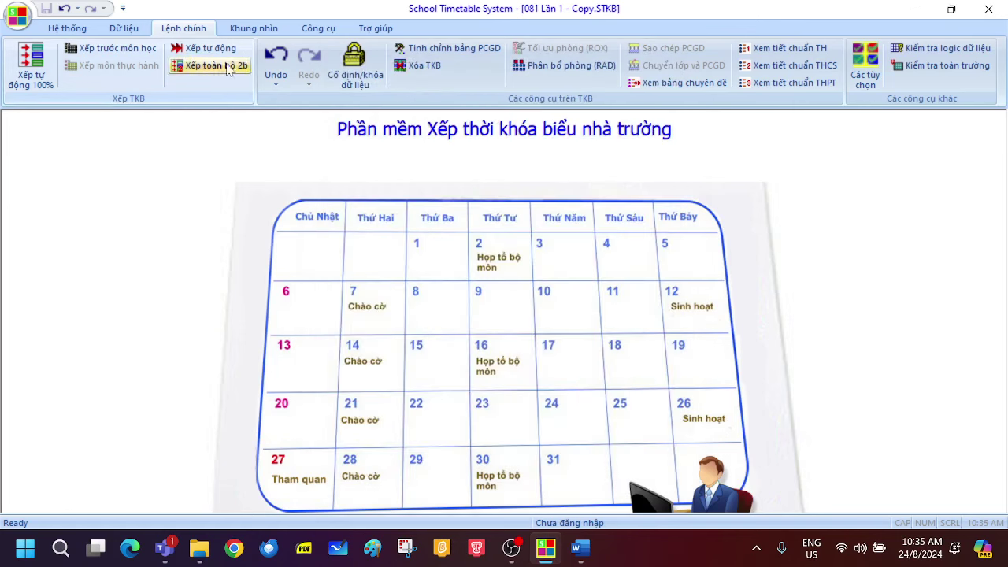
# - View the morning timetable of all classes in ShowAll, then close the view
pyautogui.click(252, 29)
pyautogui.click(89, 48)
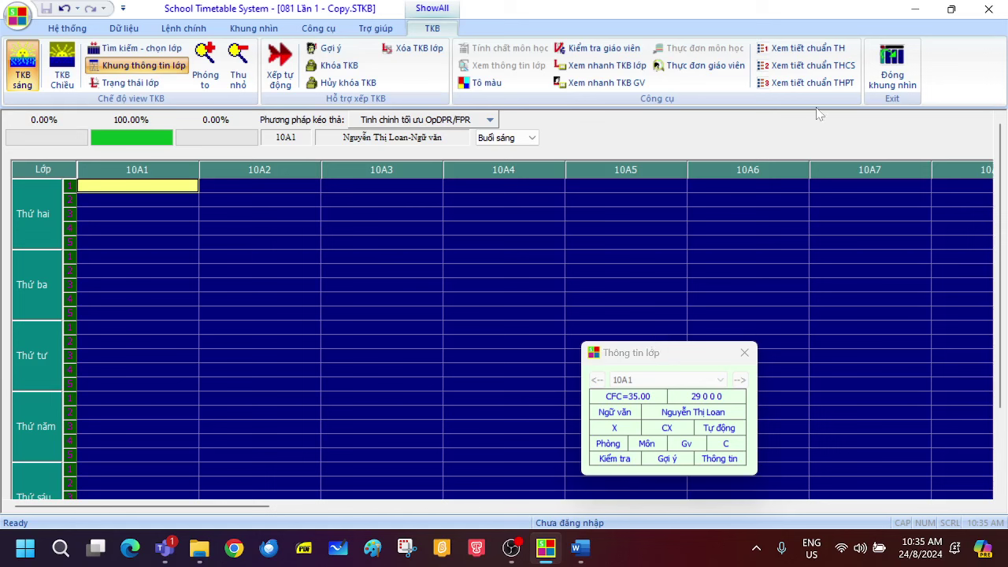
pyautogui.click(892, 80)
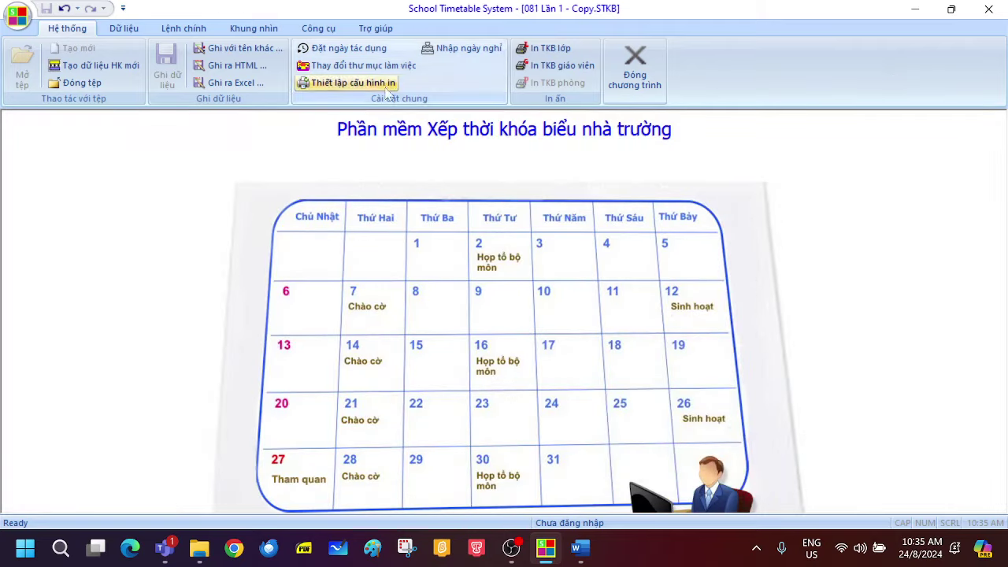
# - Schedule Chào cờ in morning period 1 on Monday (Thứ 2) for all classes using Xếp trước môn học
pyautogui.click(182, 28)
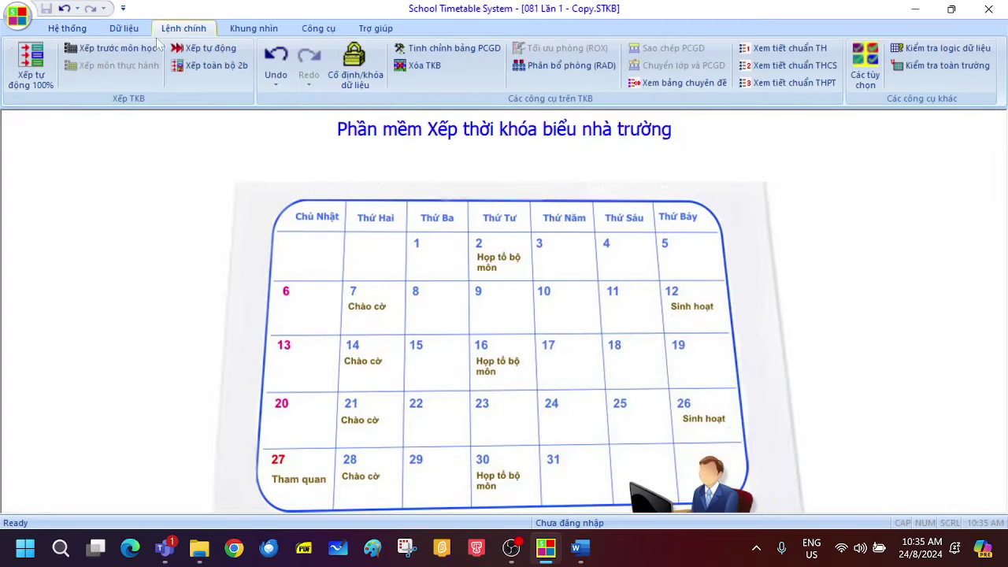
pyautogui.click(118, 48)
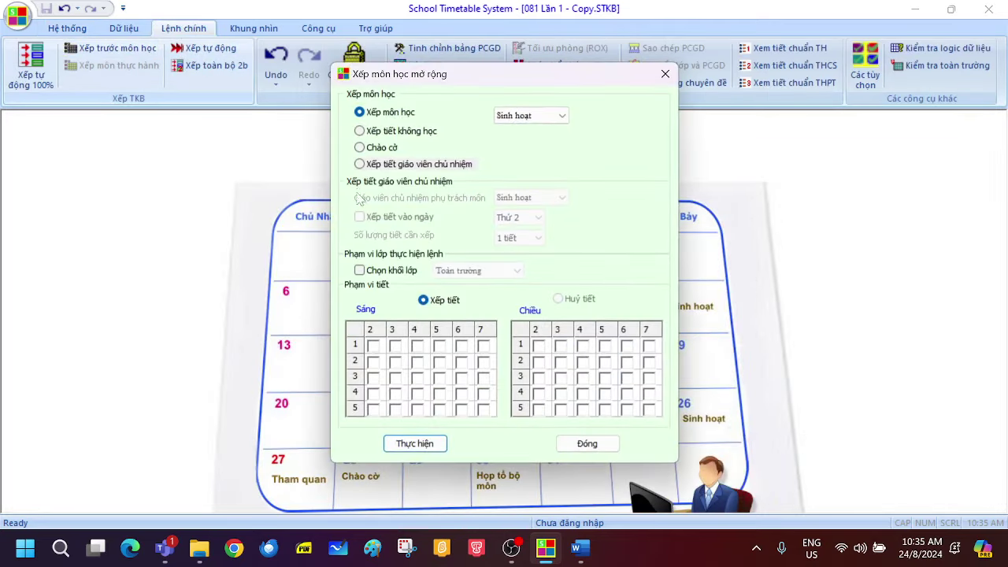
pyautogui.click(359, 148)
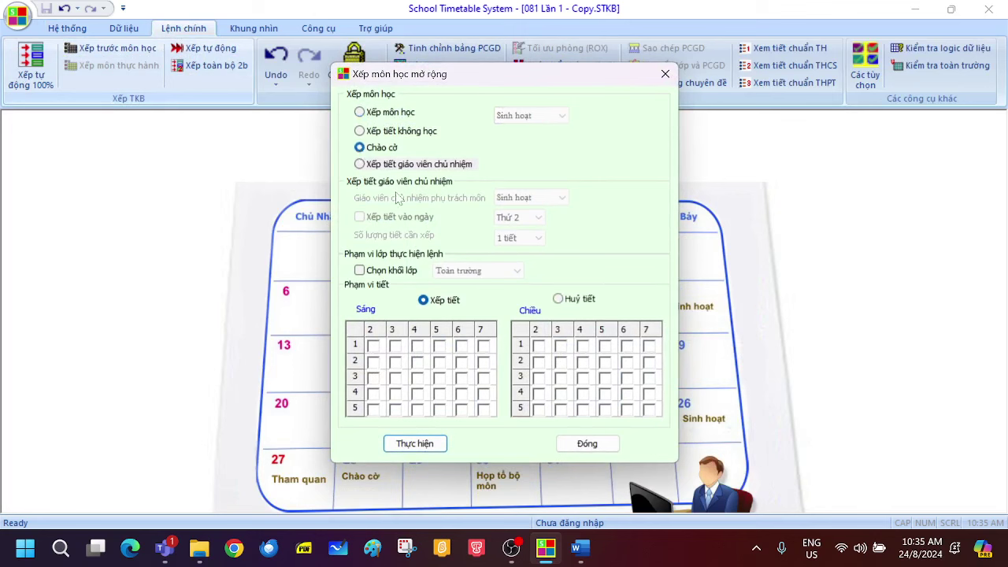
pyautogui.click(373, 345)
pyautogui.click(418, 445)
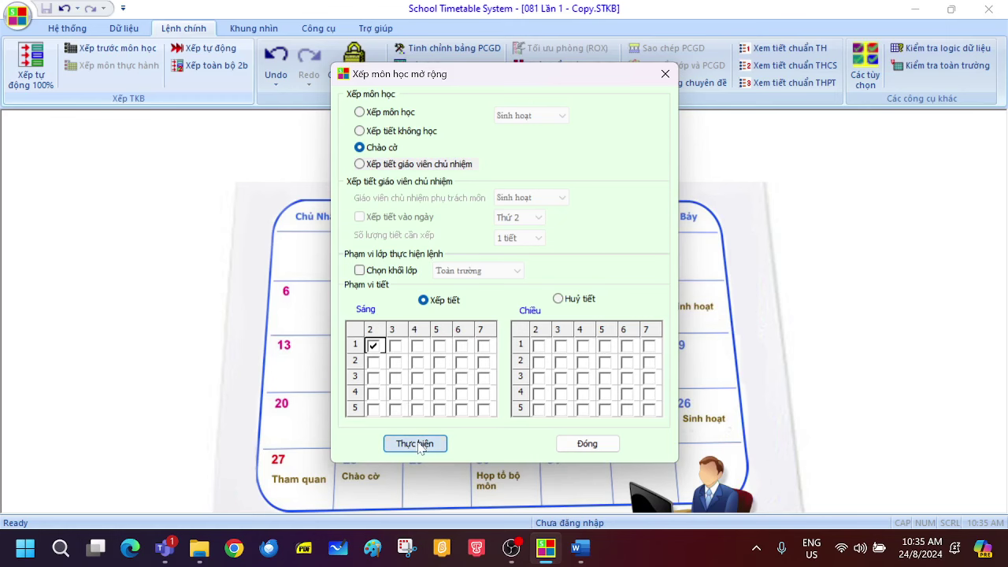
pyautogui.click(505, 352)
pyautogui.click(587, 445)
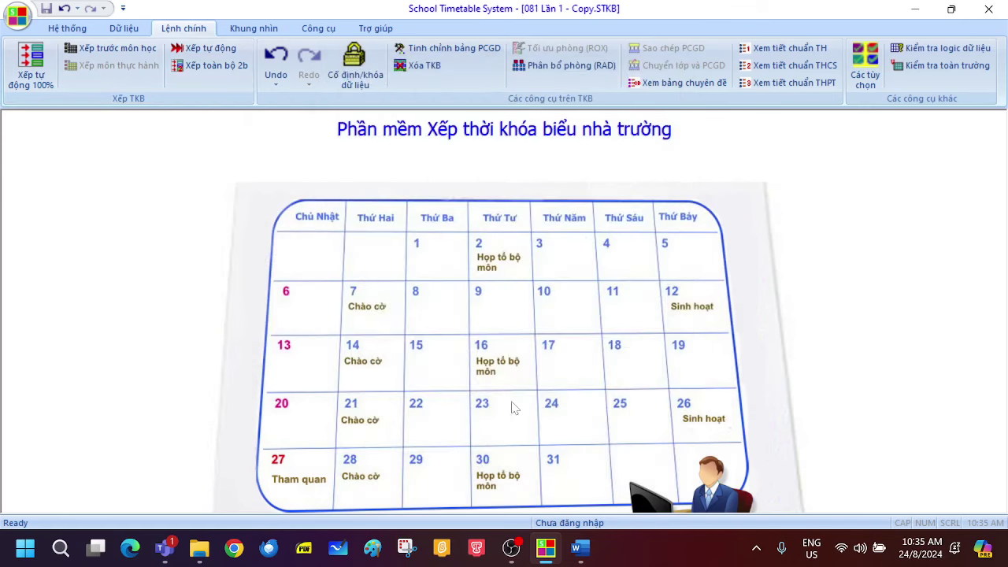
# - Check the Chào cờ periods on Monday morning in the ShowAll timetable, then close the view
pyautogui.click(253, 29)
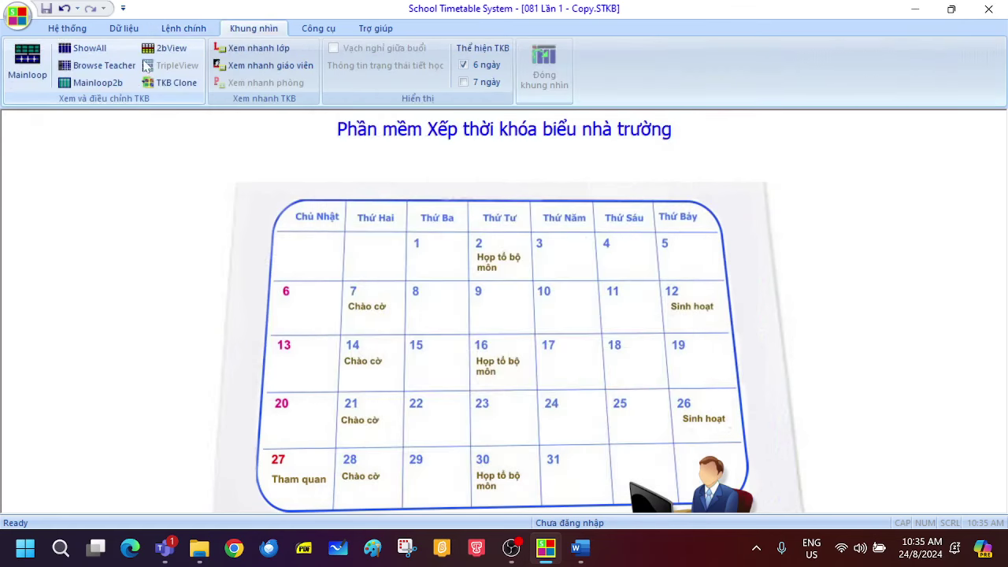
pyautogui.click(84, 48)
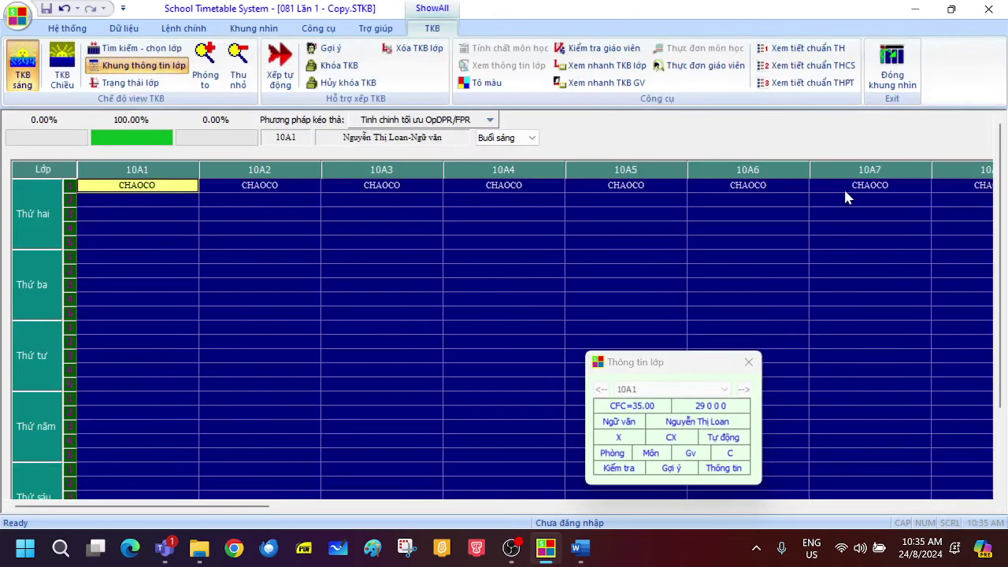
pyautogui.click(891, 70)
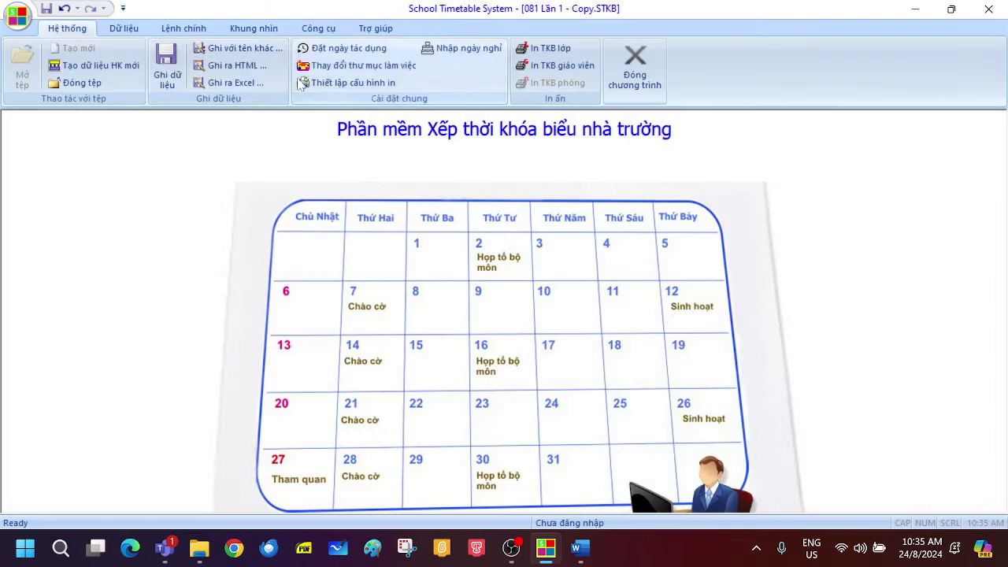
# - Try to schedule the subject Sinh hoạt in morning period 2 on Monday for all classes using Xếp trước môn học
pyautogui.click(184, 28)
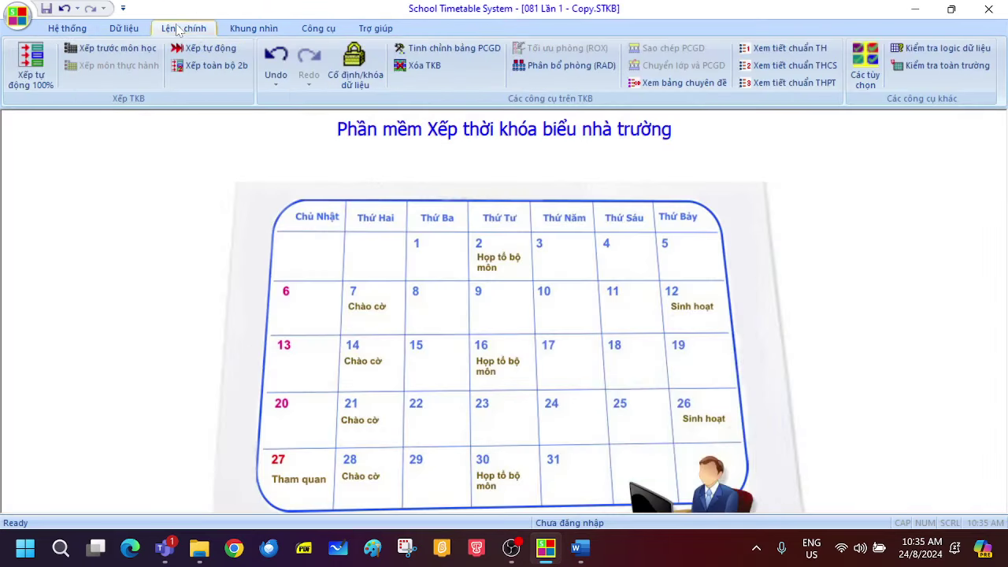
pyautogui.click(118, 53)
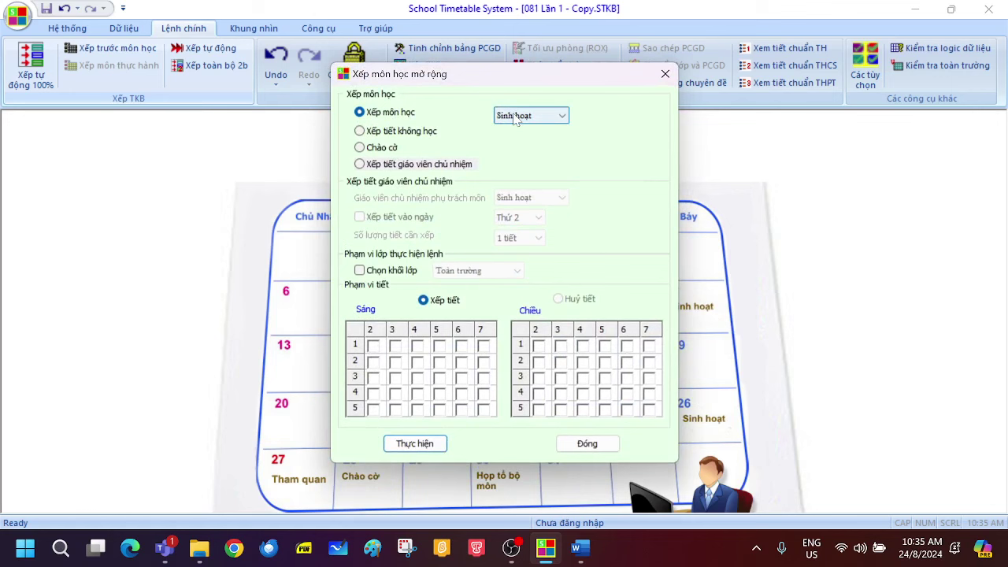
pyautogui.click(373, 362)
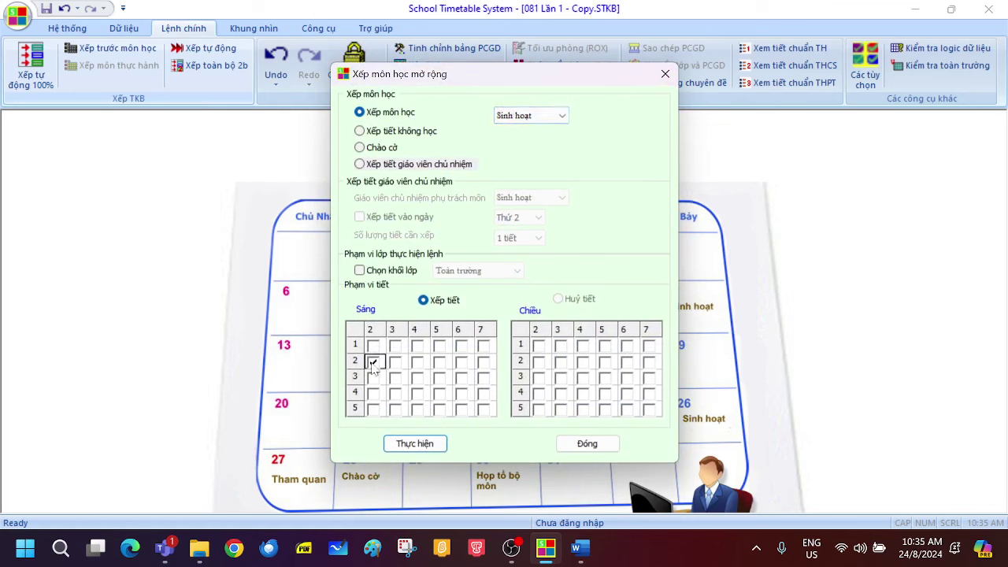
pyautogui.click(373, 361)
pyautogui.click(414, 444)
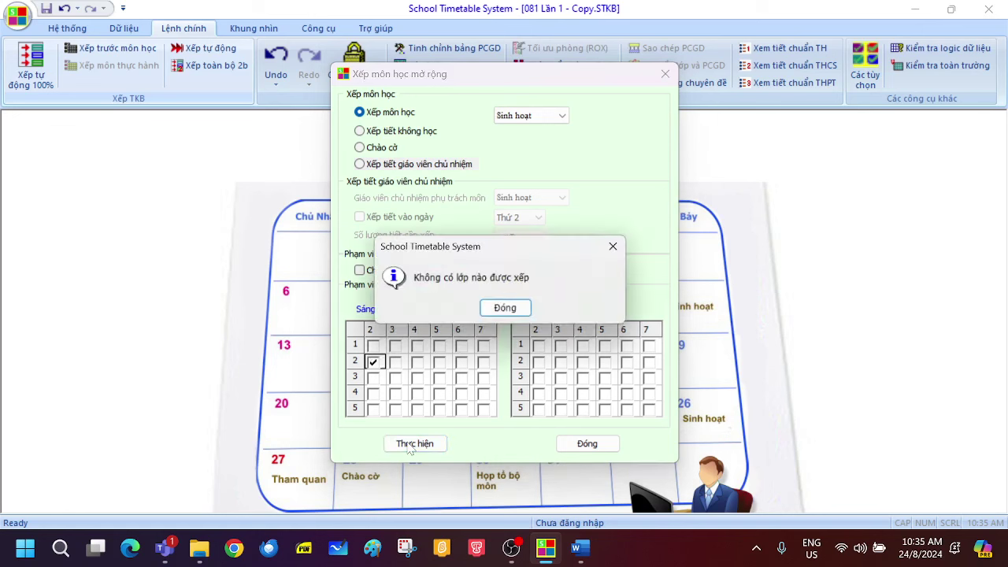
pyautogui.click(509, 311)
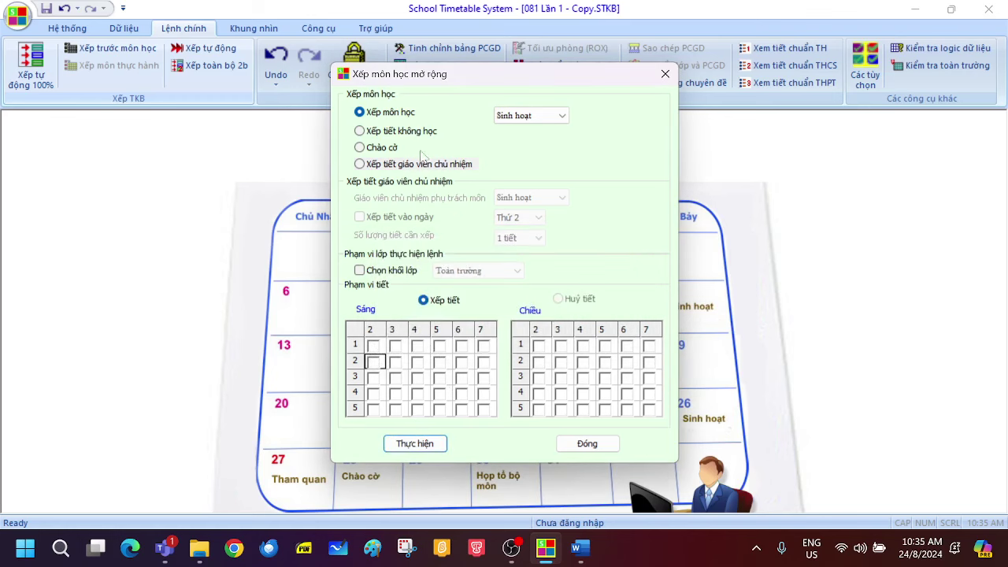
pyautogui.click(585, 446)
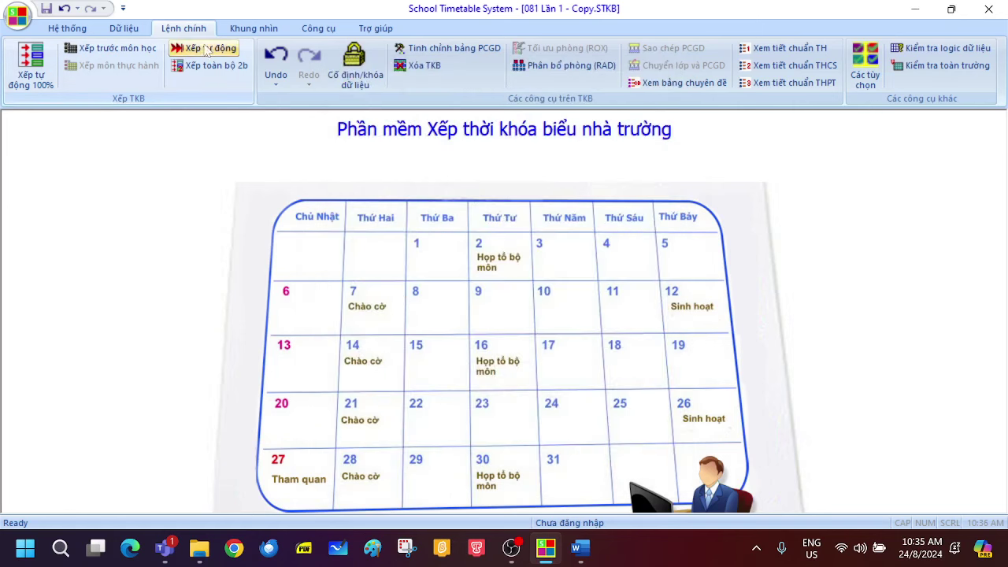
# - Check the Sinh hoạt columns of the morning teaching assignment table across the teacher list, then exit the table
pyautogui.click(124, 29)
pyautogui.click(637, 75)
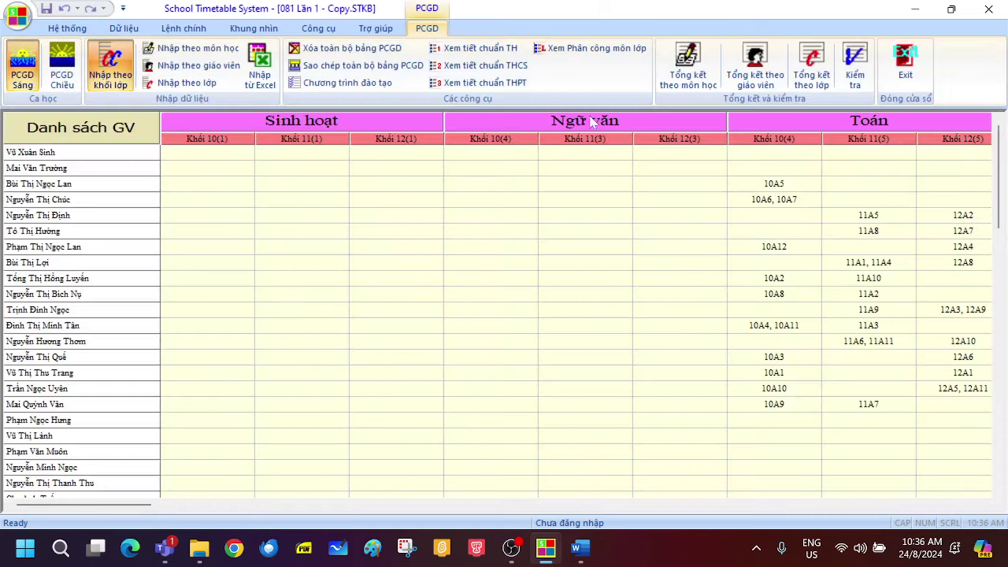
pyautogui.scroll(-15, 311, 370)
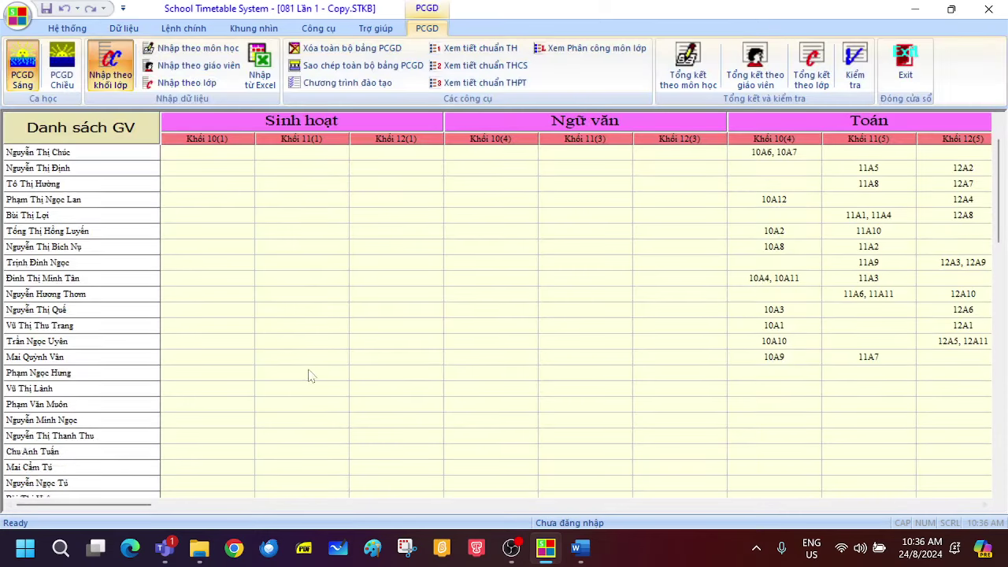
pyautogui.scroll(10, 313, 368)
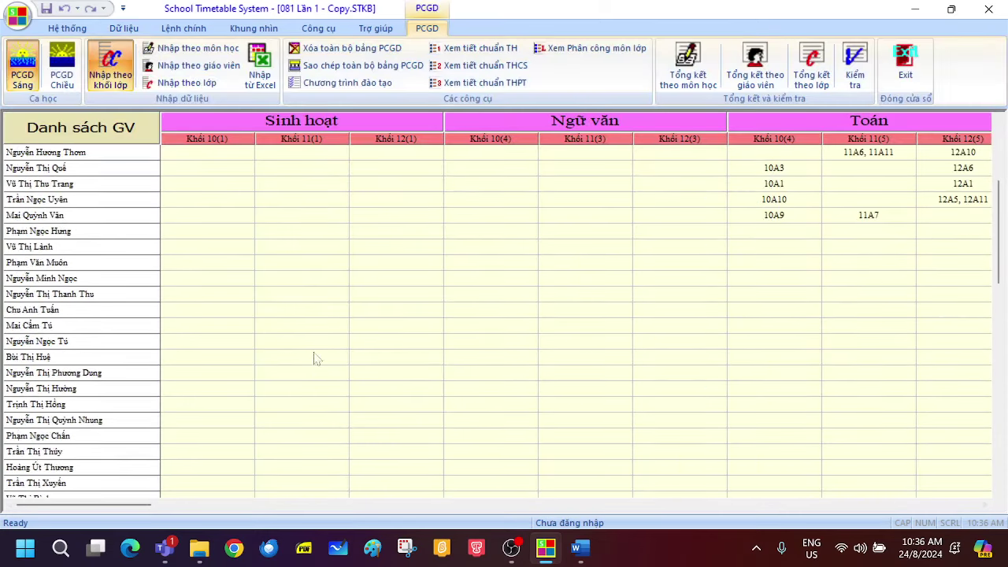
pyautogui.click(913, 83)
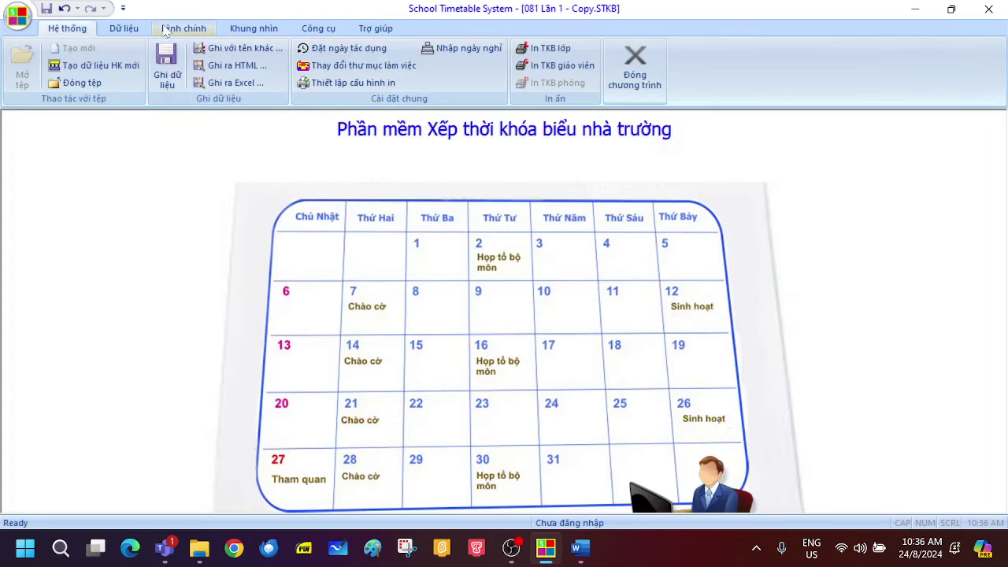
# - Reopen the teaching assignments by class and widen the Các môn học column to show every class's full subject list
pyautogui.click(126, 31)
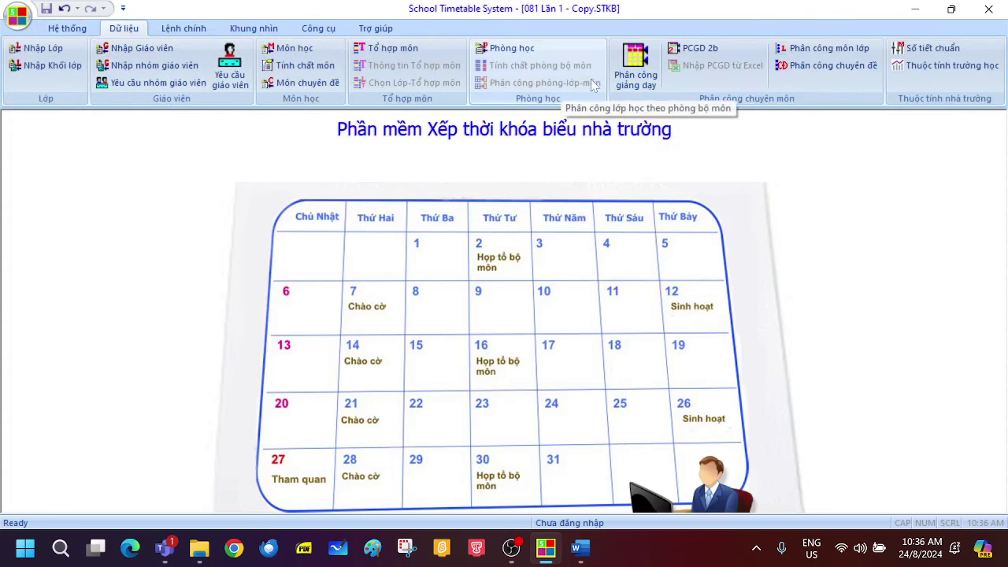
pyautogui.click(637, 67)
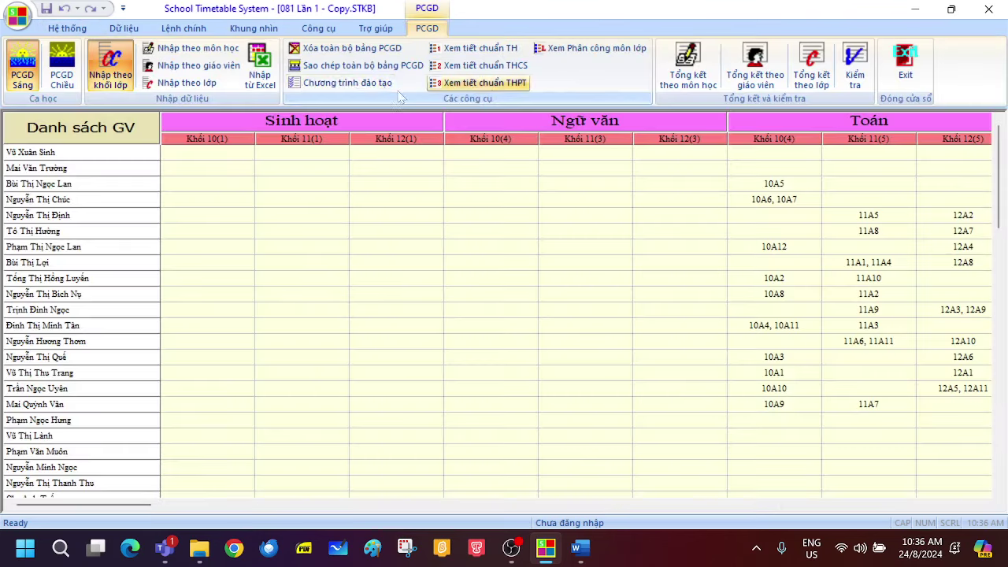
pyautogui.click(209, 84)
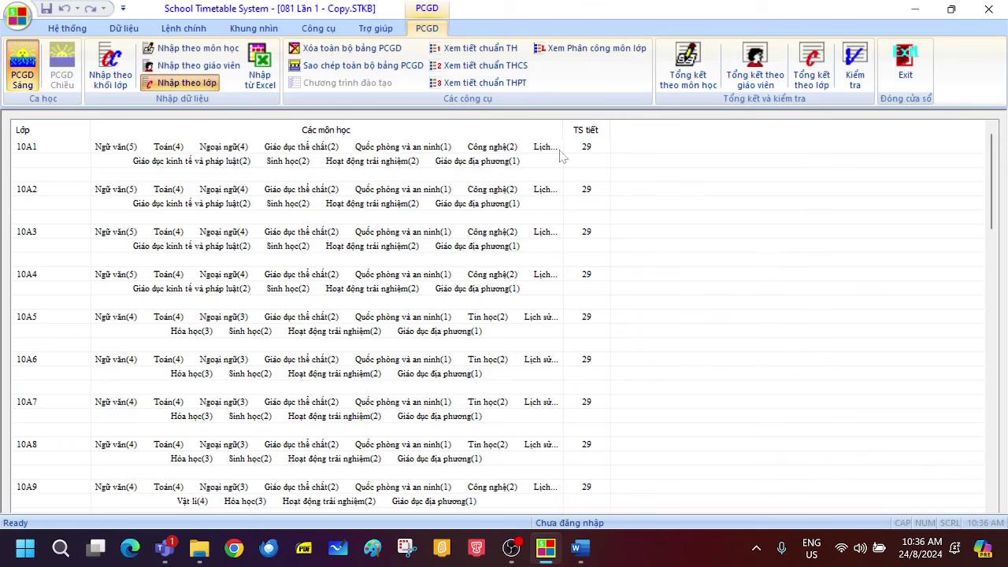
pyautogui.moveTo(562, 128); pyautogui.dragTo(666, 140)
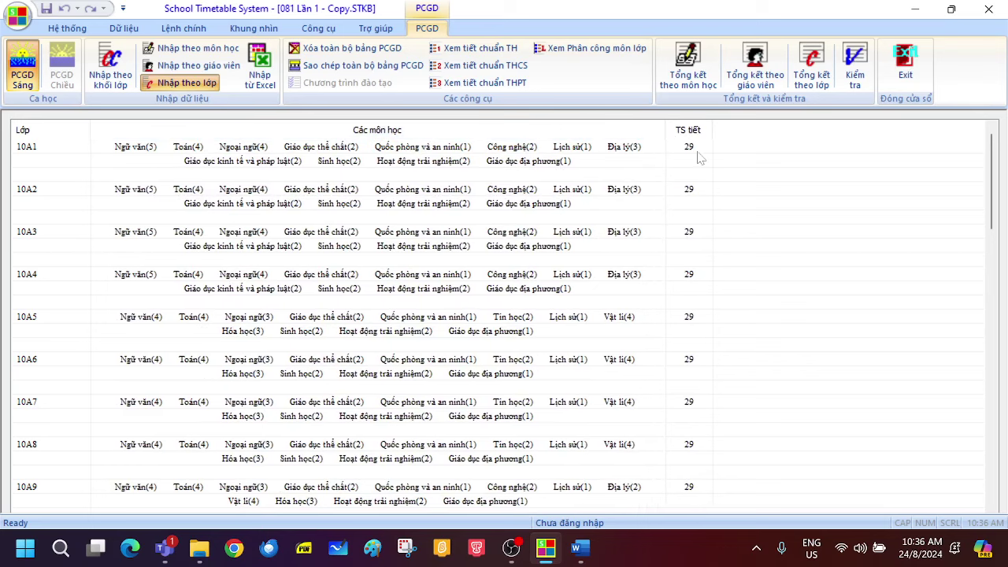